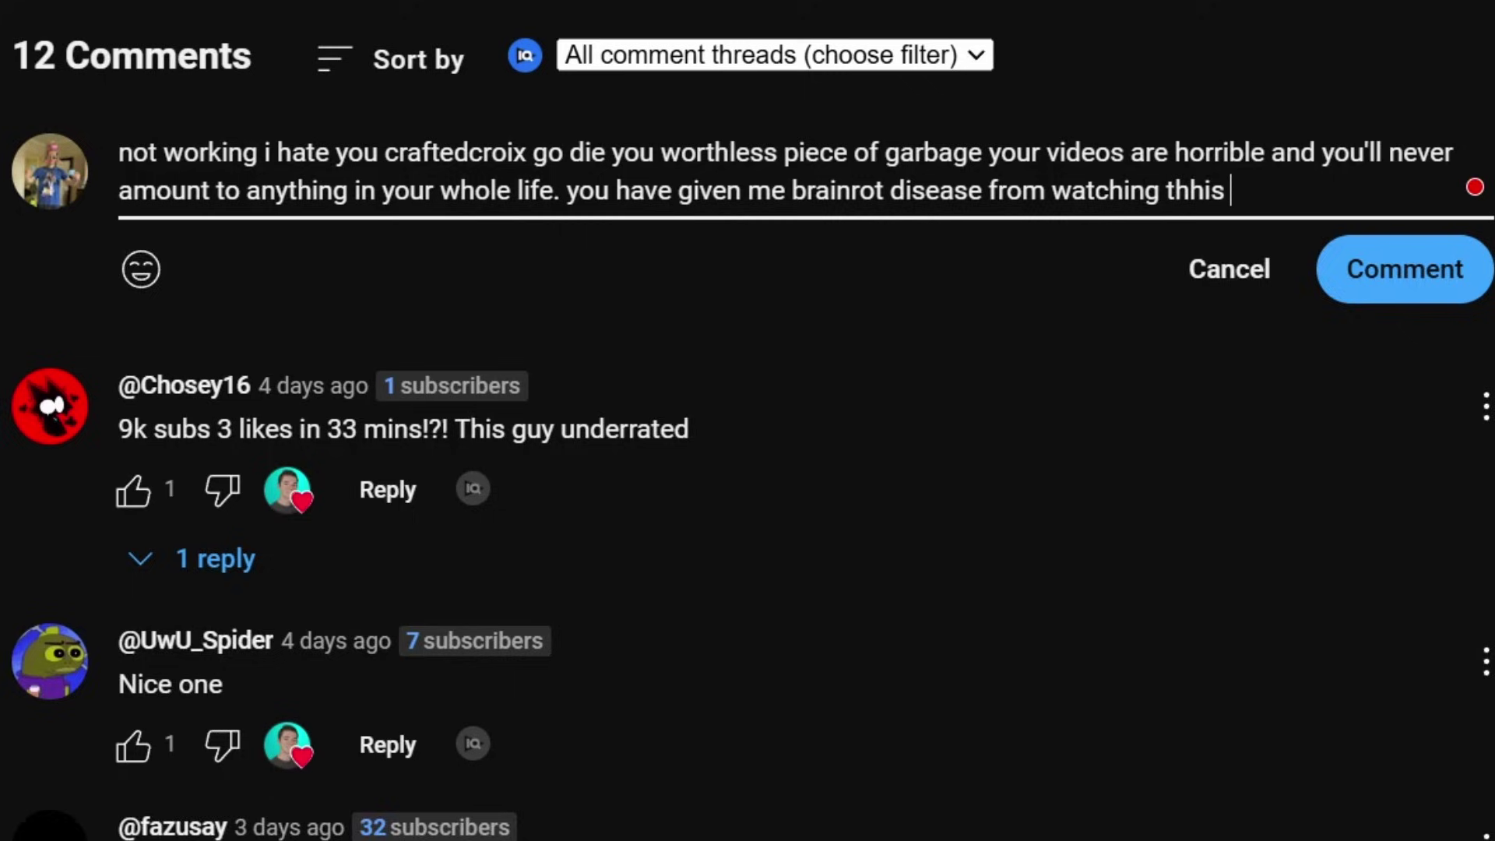
{"action": "type", "text": " trash it's so bad and you're not good at Minecraft or making videos and you're not funny so please do us all a favor and die. don't just stop making videos, please remove yourself from this planet you good for nothing piece of trash. no you don't even deserve the dignity of trash. you don't deserve"}
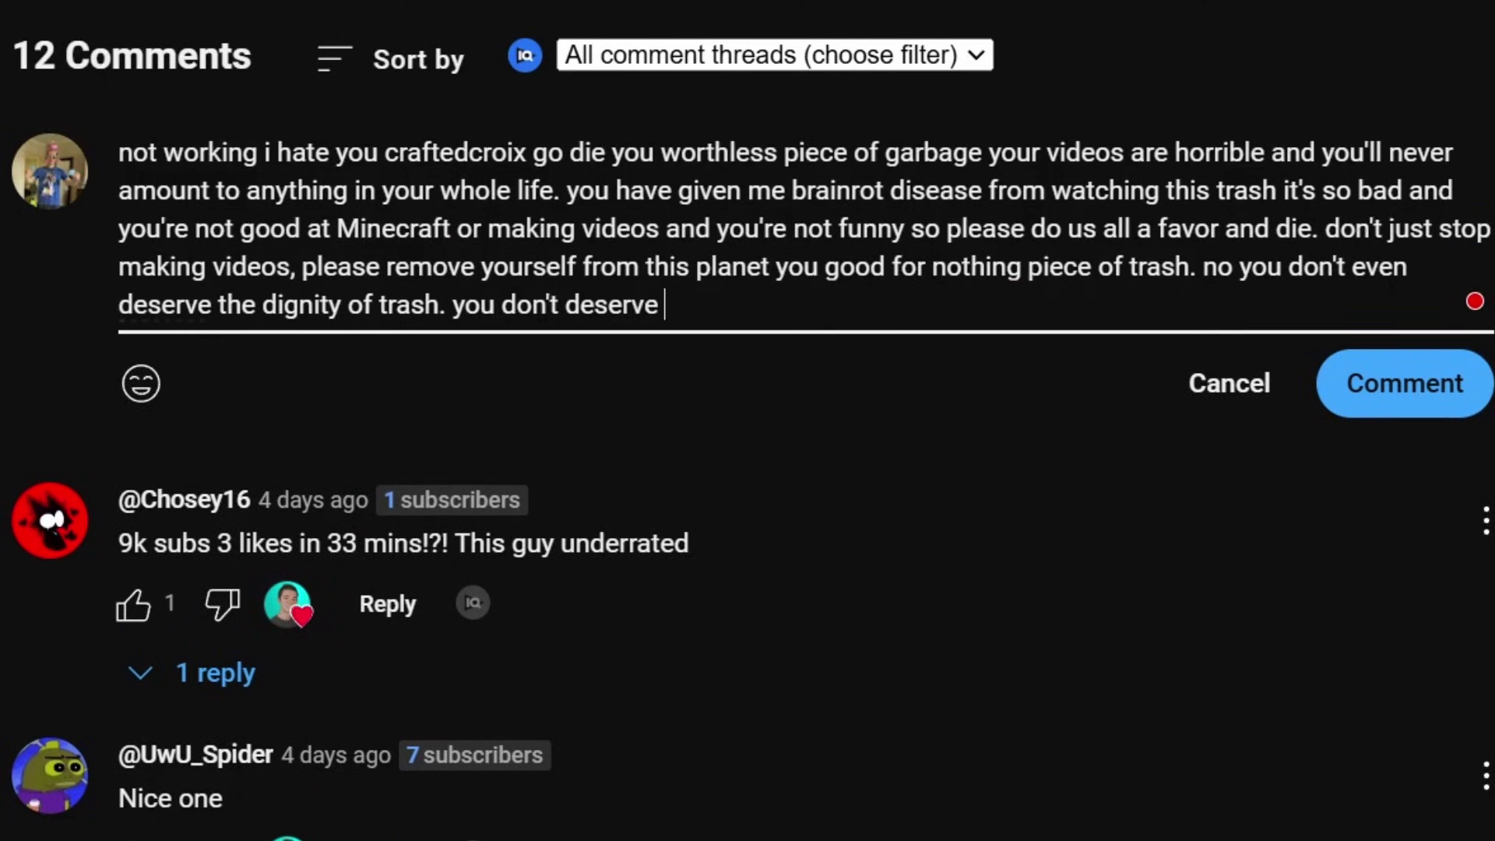
{"action": "type", "text": " to even live on this planet. everybody else is better than you and we all hat"}
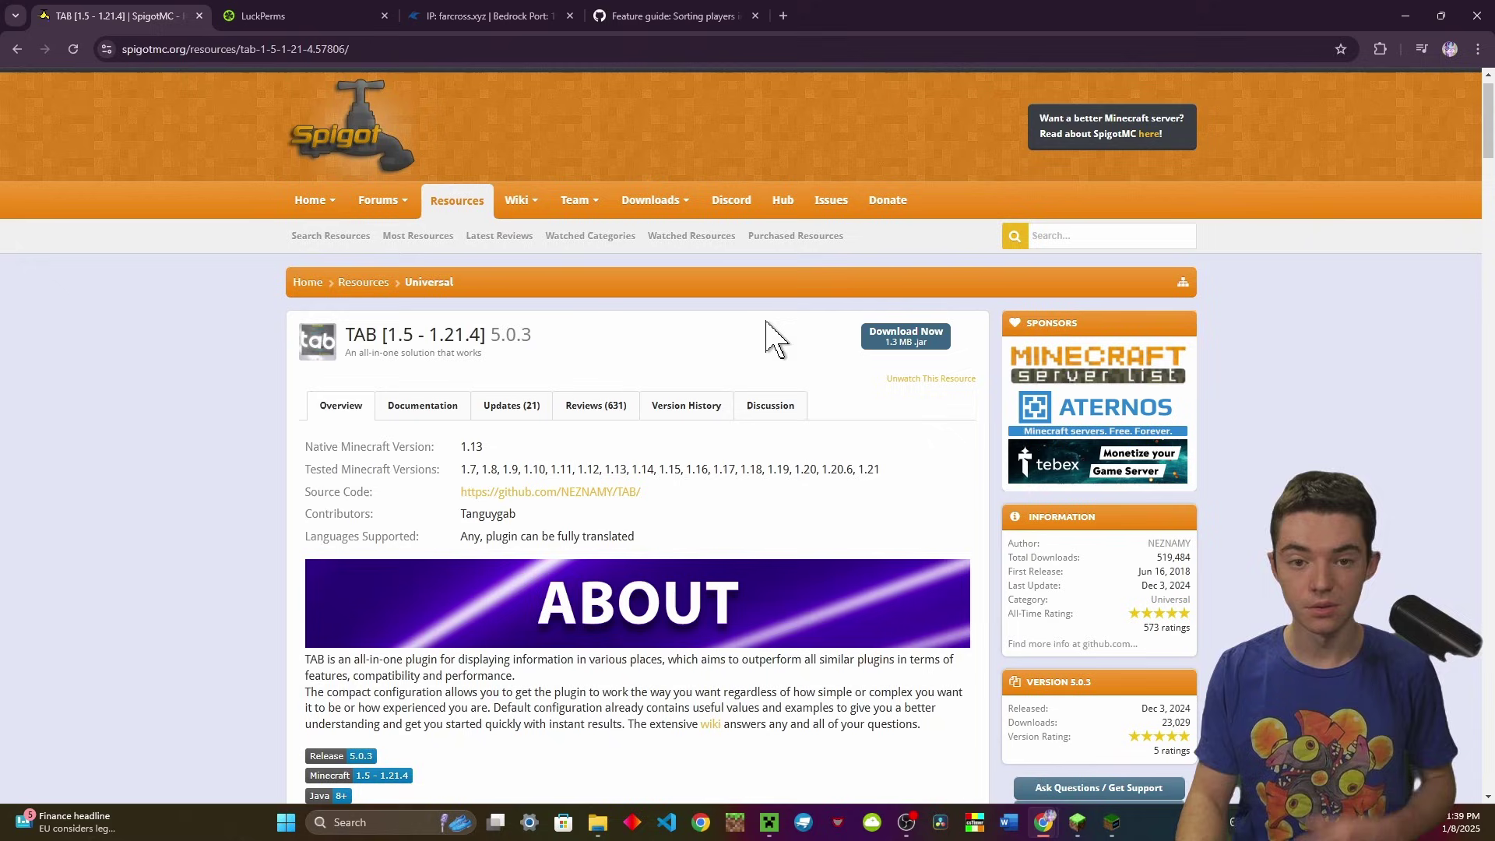
Step: Download the TAB plugin from SpigotMC and the Bukkit build of LuckPerms
{"action": "left_click", "coordinate": [893, 335]}
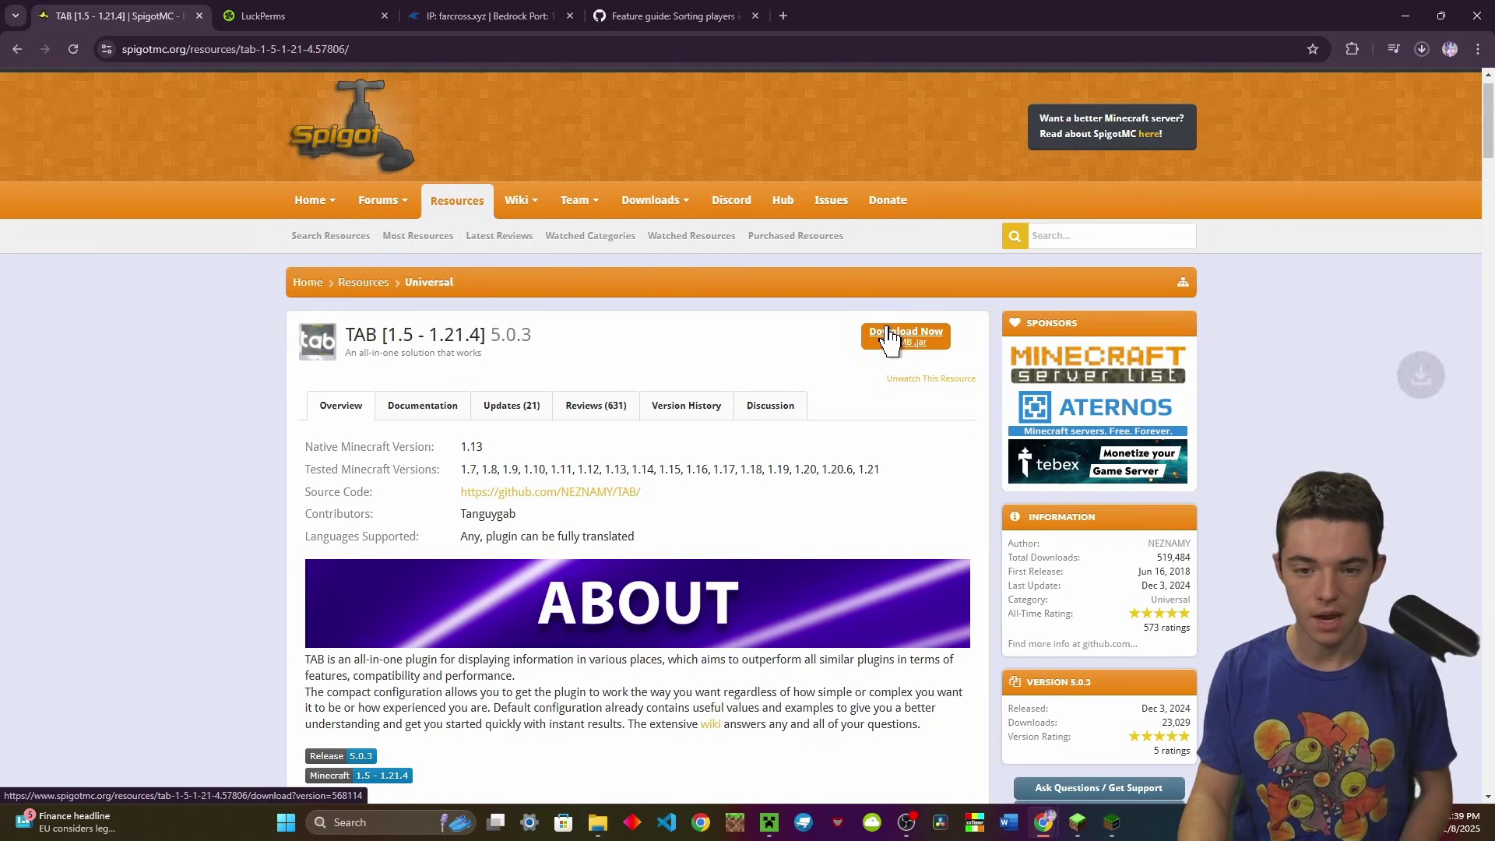
{"action": "left_click", "coordinate": [263, 15]}
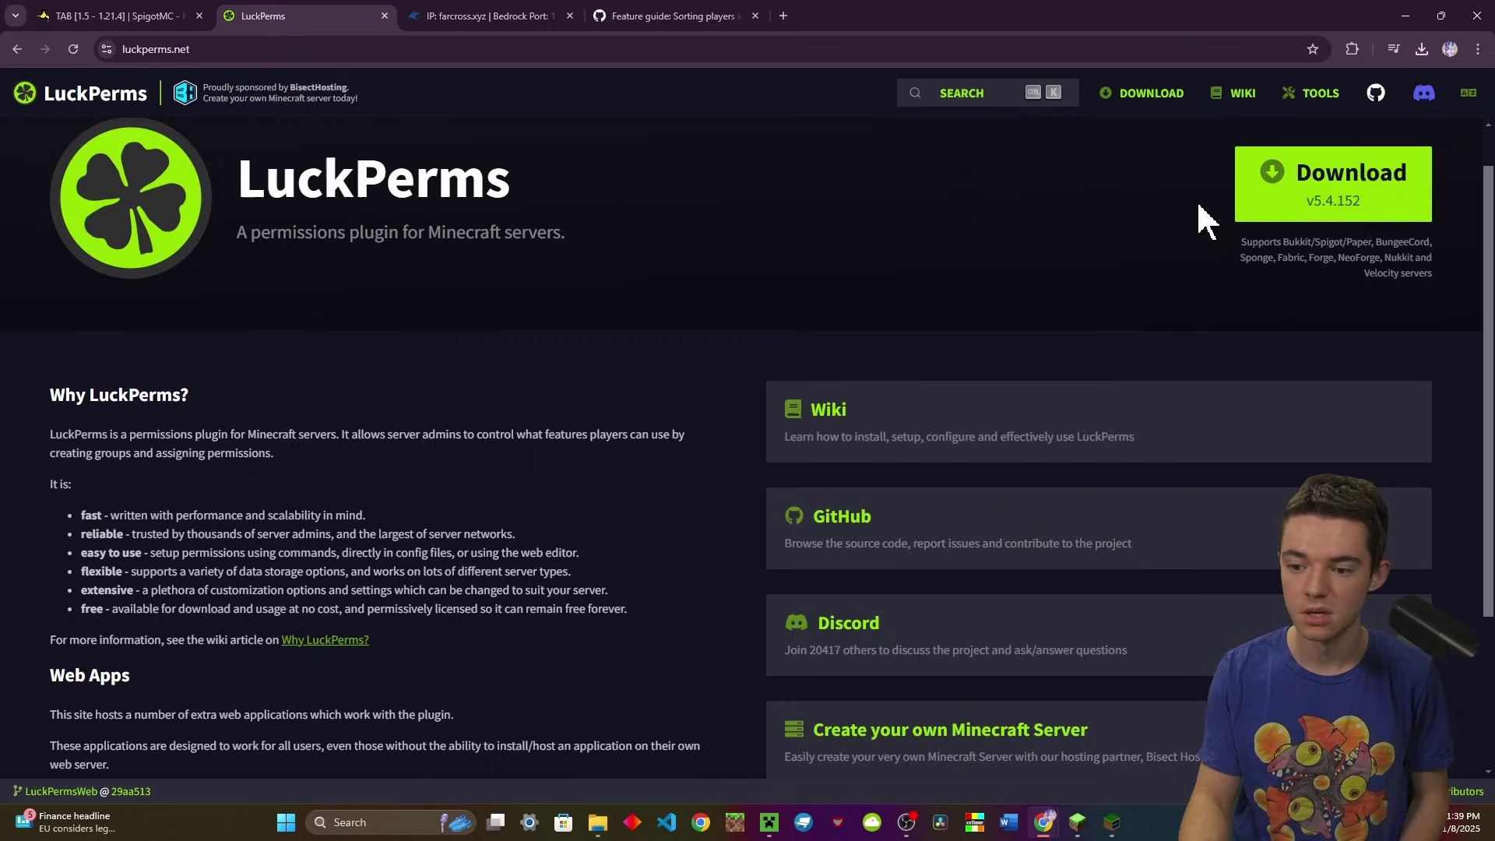
{"action": "left_click", "coordinate": [1332, 183]}
{"action": "scroll", "coordinate": [467, 269], "scroll_direction": "down", "scroll_amount": 1}
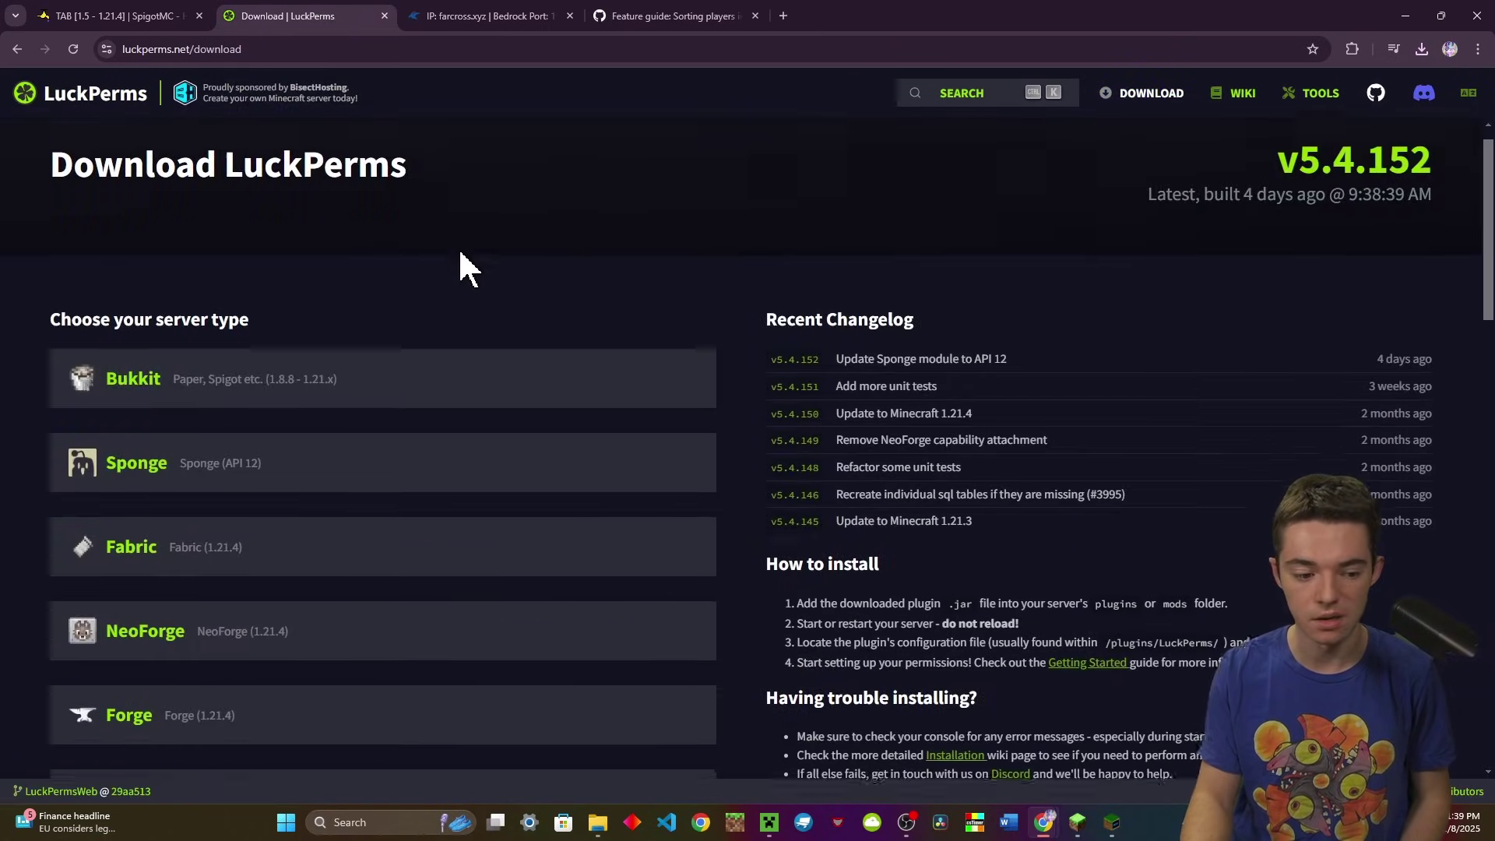
{"action": "scroll", "coordinate": [457, 246], "scroll_direction": "down", "scroll_amount": 1}
{"action": "left_click", "coordinate": [408, 334]}
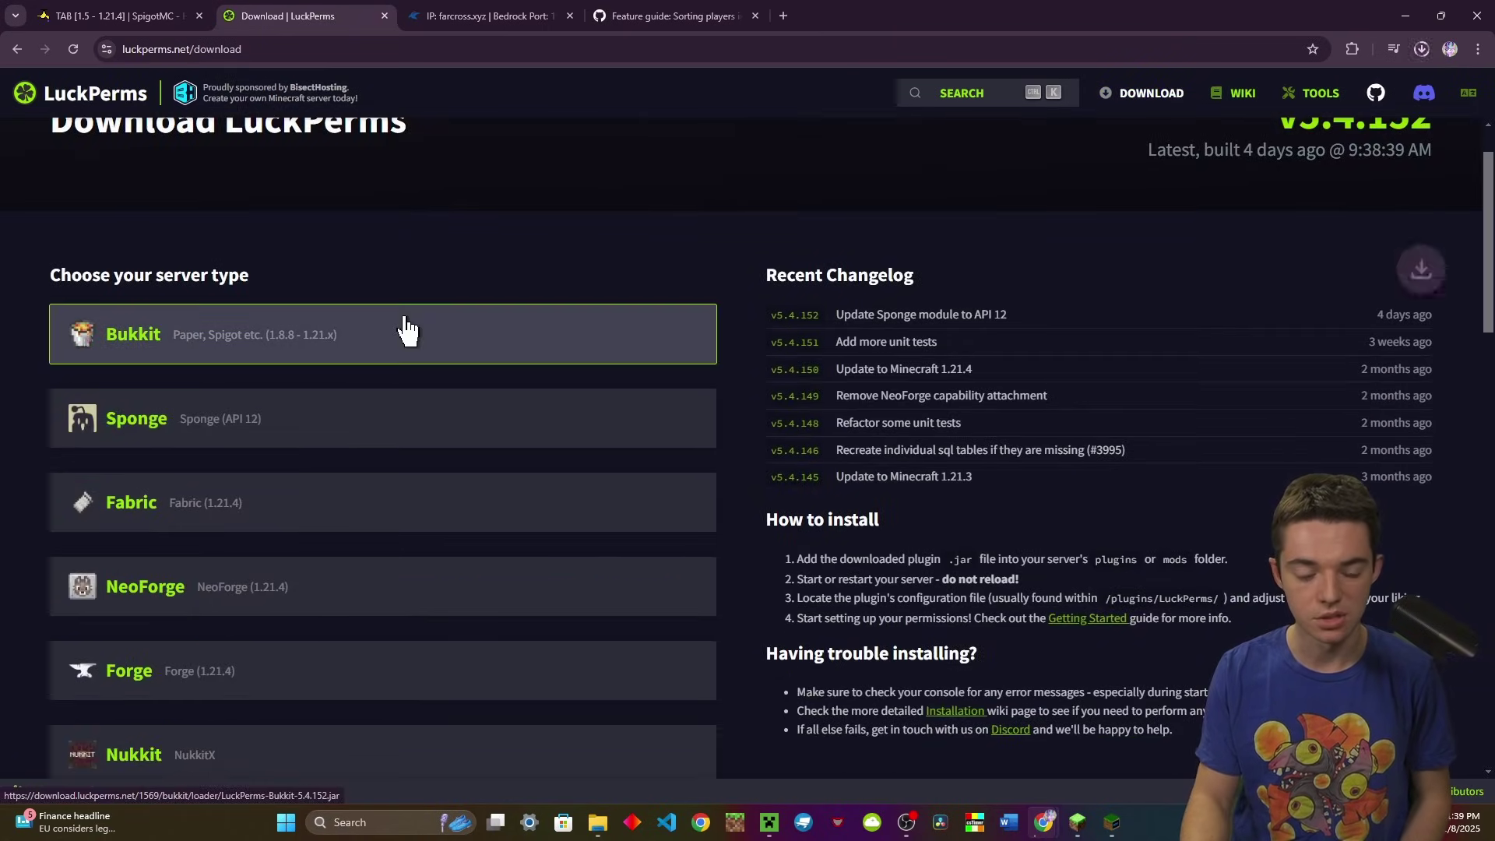
{"action": "left_click", "coordinate": [491, 15]}
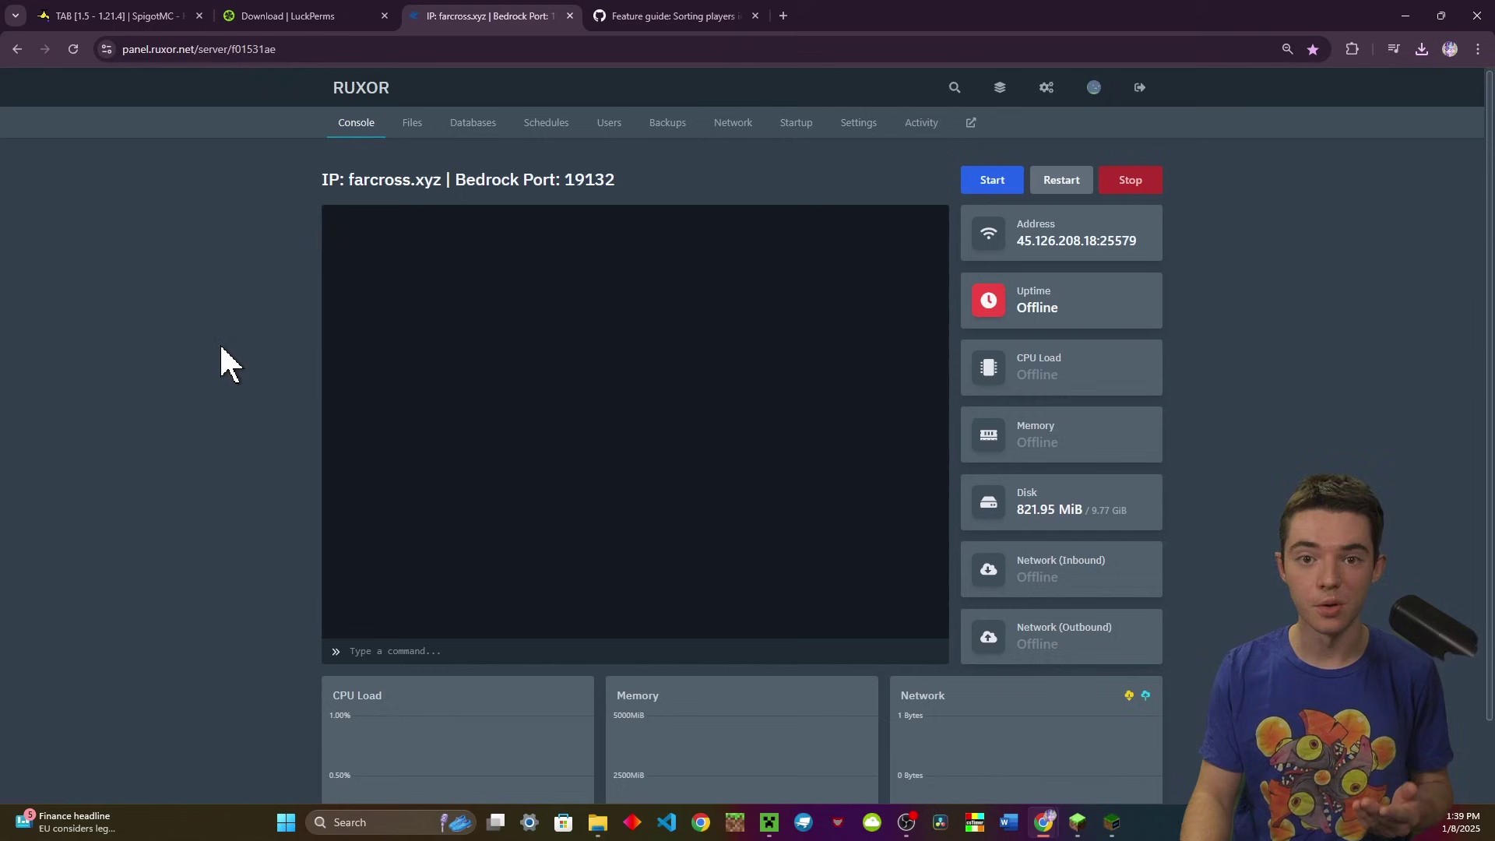
Step: Upload the TAB and LuckPerms-Bukkit-5.4.152 jars into the plugins folder, then start the server
{"action": "left_click", "coordinate": [412, 123]}
{"action": "left_click", "coordinate": [477, 649]}
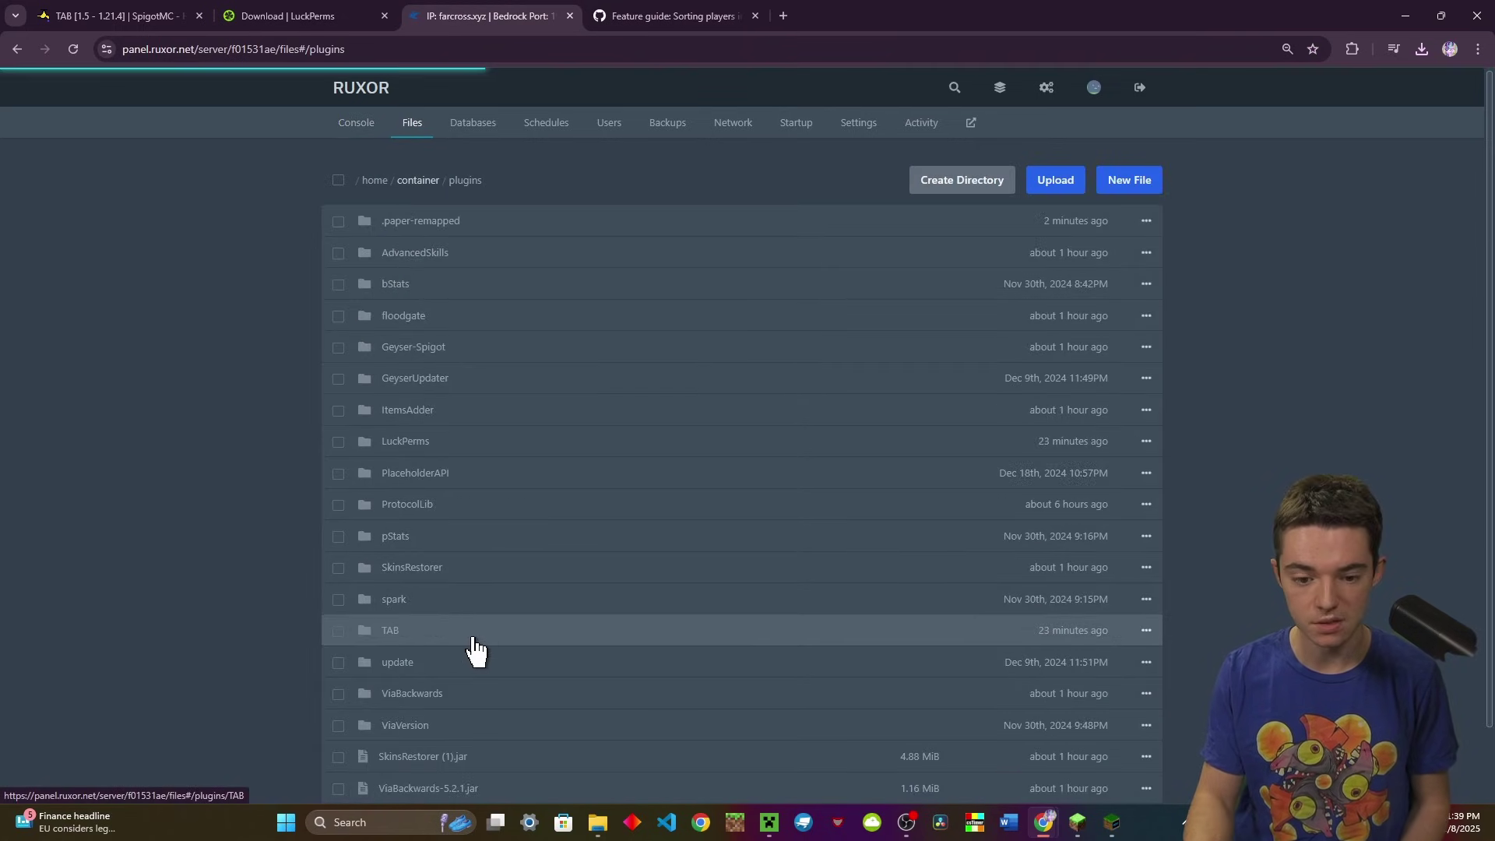
{"action": "left_click", "coordinate": [1422, 49]}
{"action": "left_click_drag", "start_coordinate": [1261, 154], "coordinate": [1271, 305]}
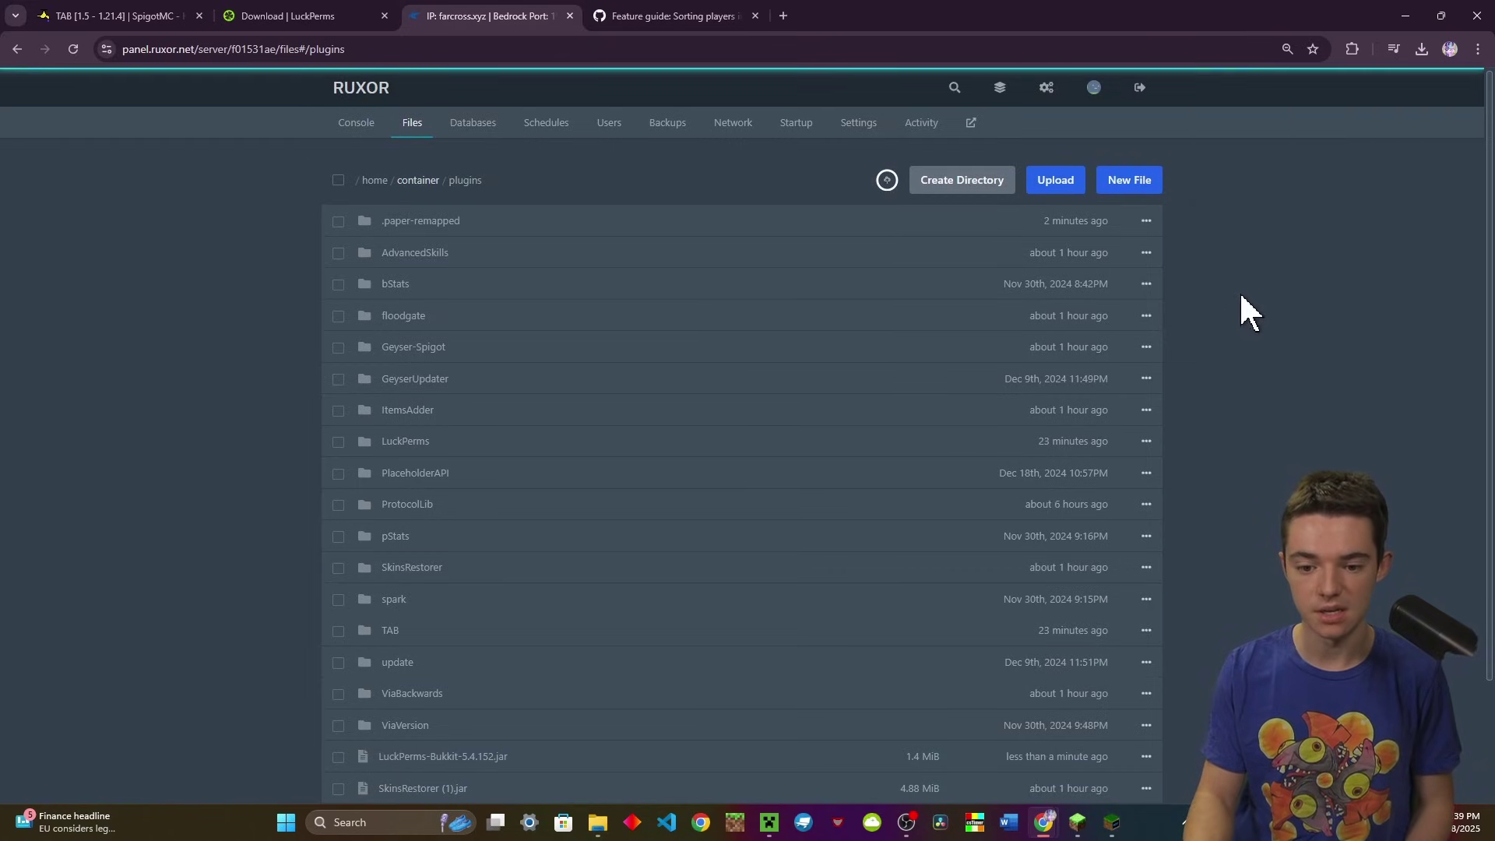
{"action": "scroll", "coordinate": [1220, 339], "scroll_direction": "down", "scroll_amount": 3}
{"action": "scroll", "coordinate": [1221, 339], "scroll_direction": "up", "scroll_amount": 4}
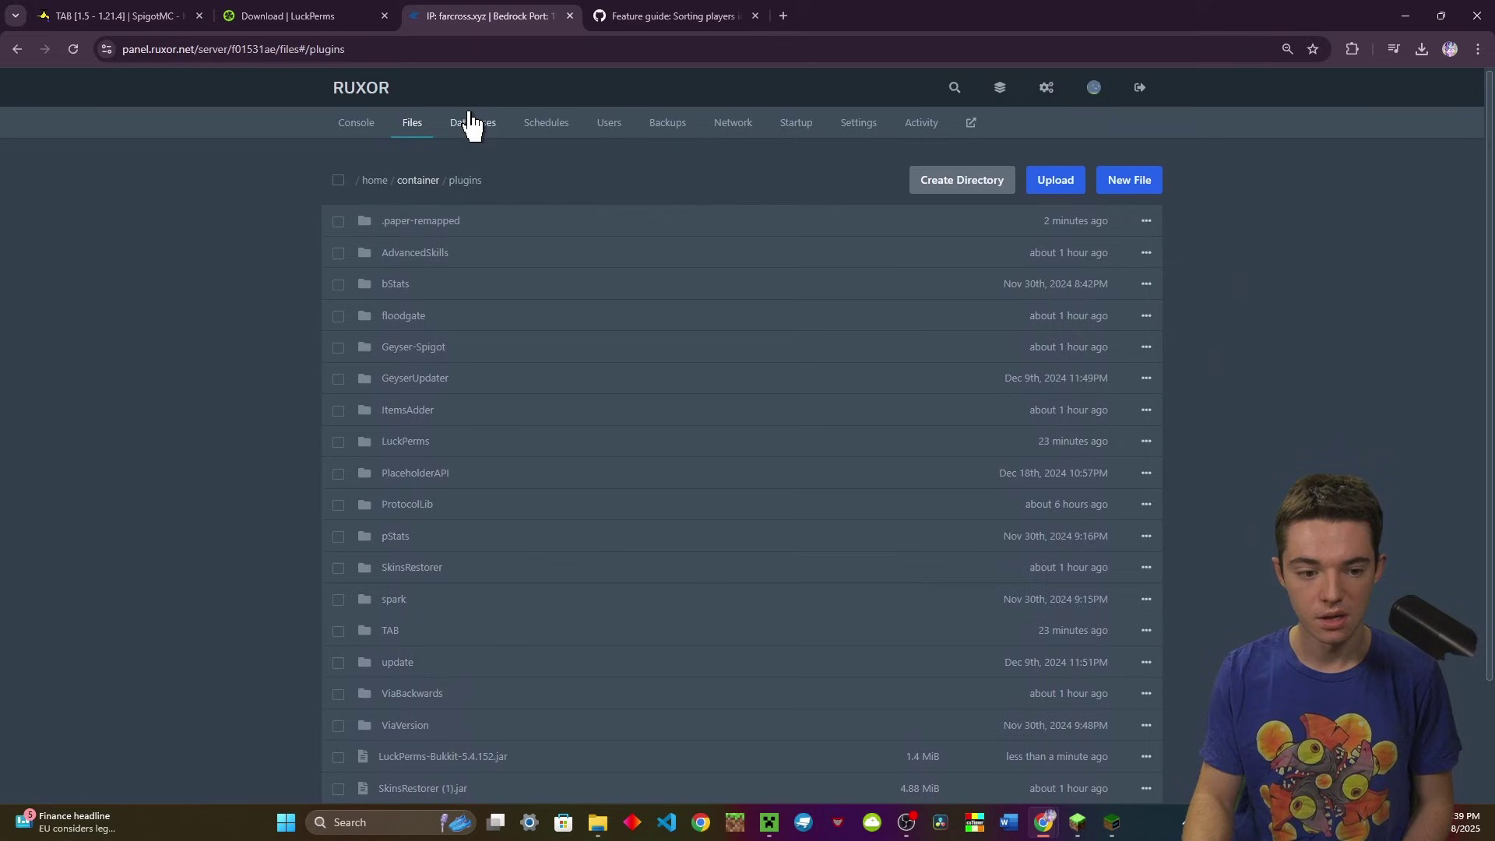
{"action": "left_click", "coordinate": [357, 121]}
{"action": "left_click", "coordinate": [990, 178]}
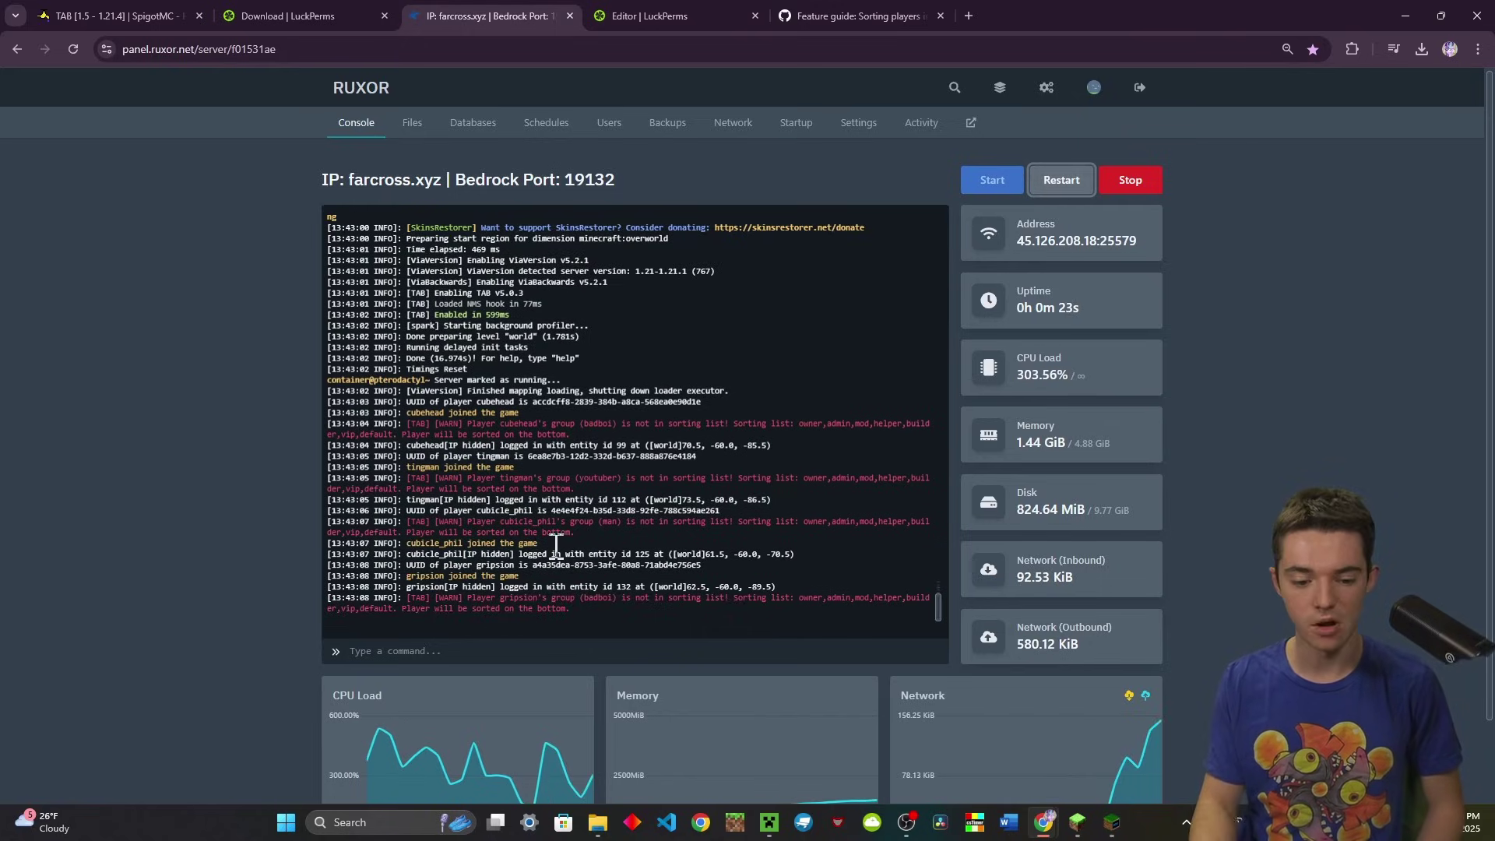
Step: Connect test bot accounts, then run pl in the console to list the five loaded plugins
{"action": "left_click", "coordinate": [1110, 822]}
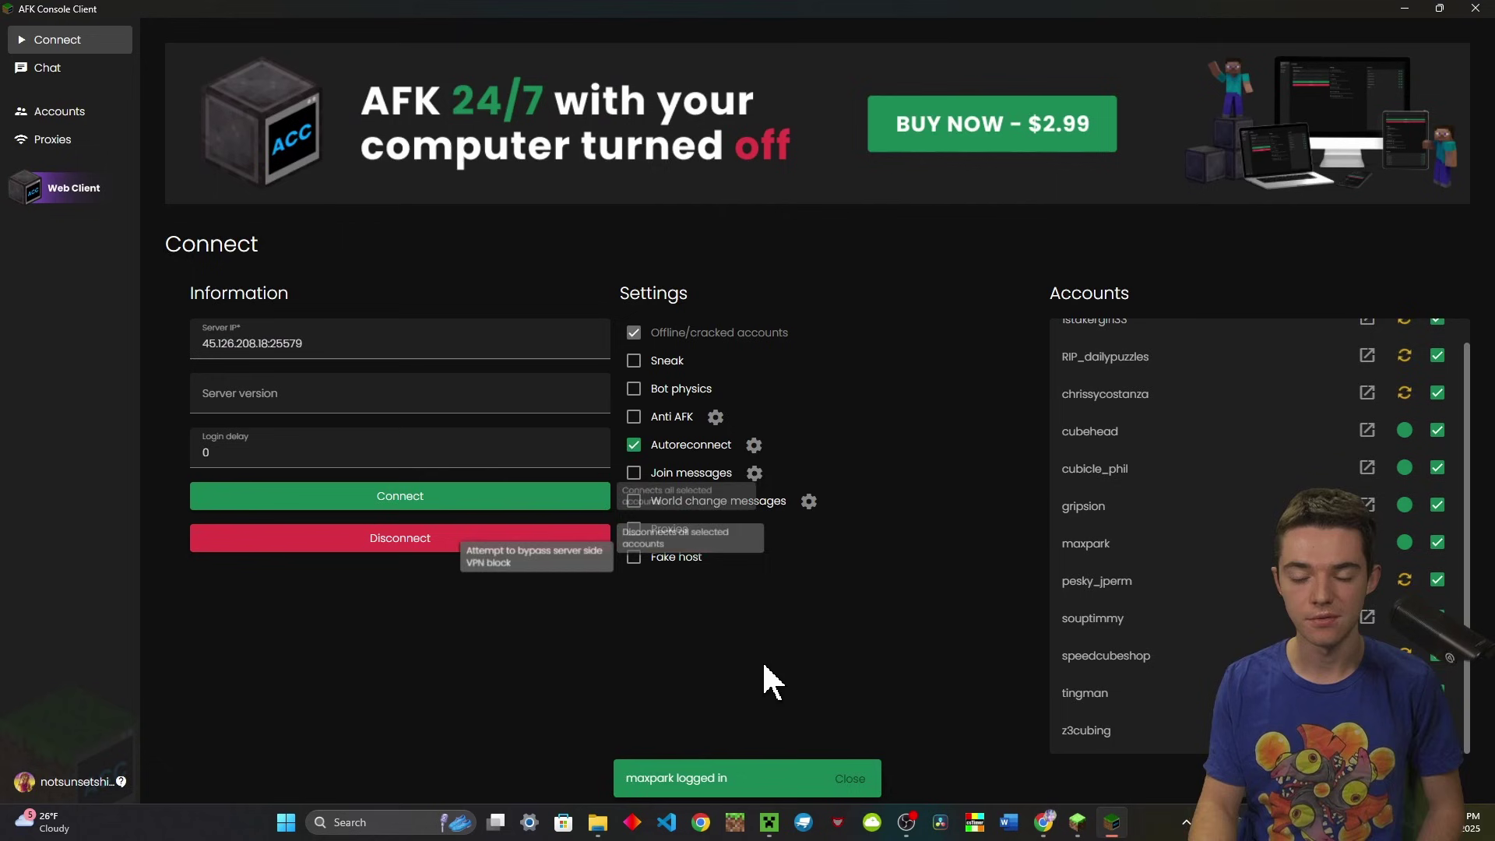
{"action": "mouse_move", "coordinate": [1043, 823]}
{"action": "left_click", "coordinate": [1005, 736]}
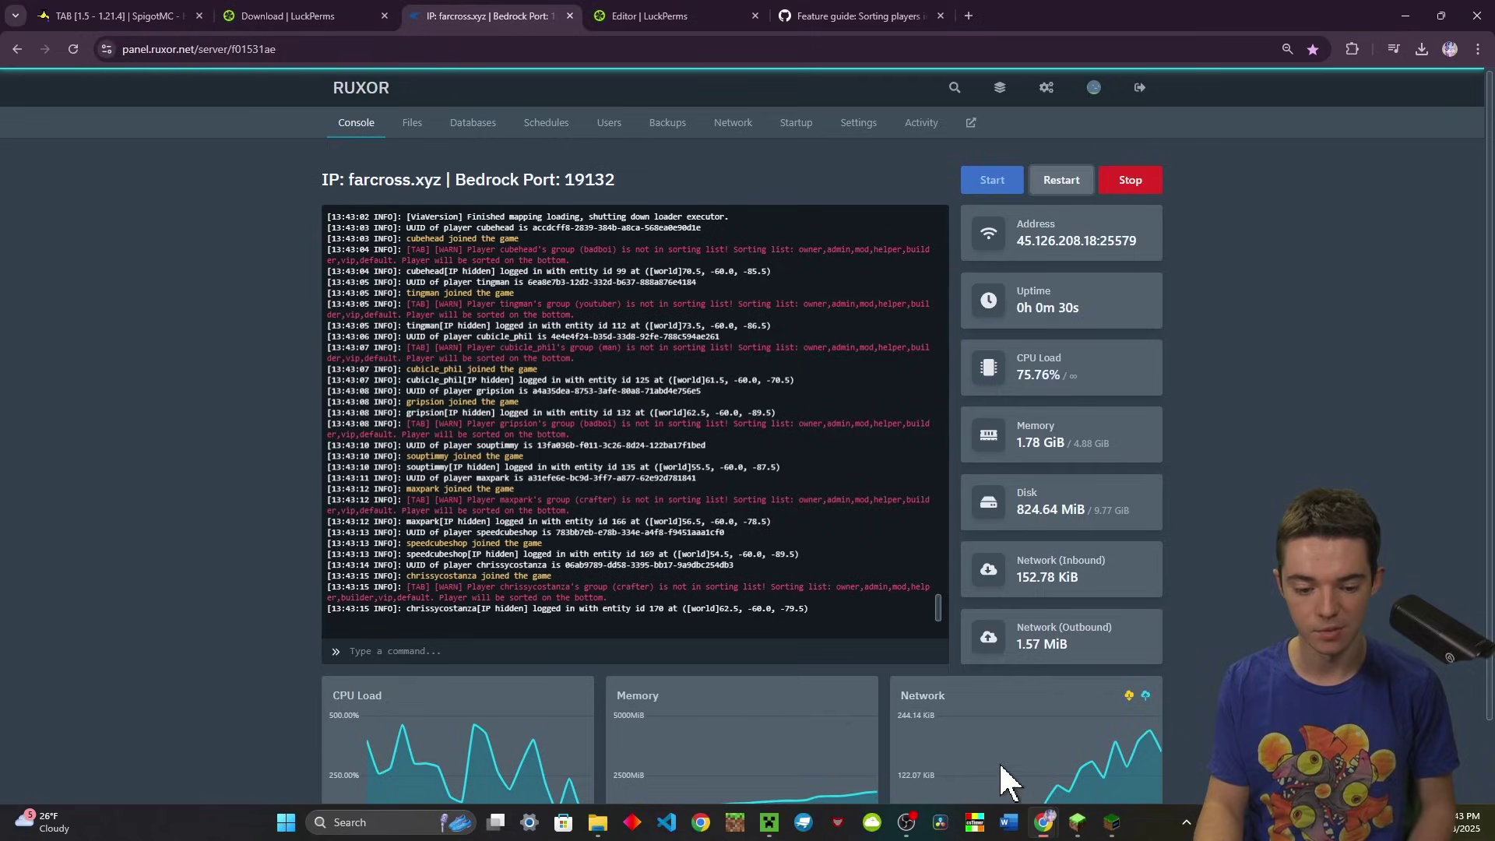
{"action": "type", "text": "pl"}
{"action": "key", "text": "Return"}
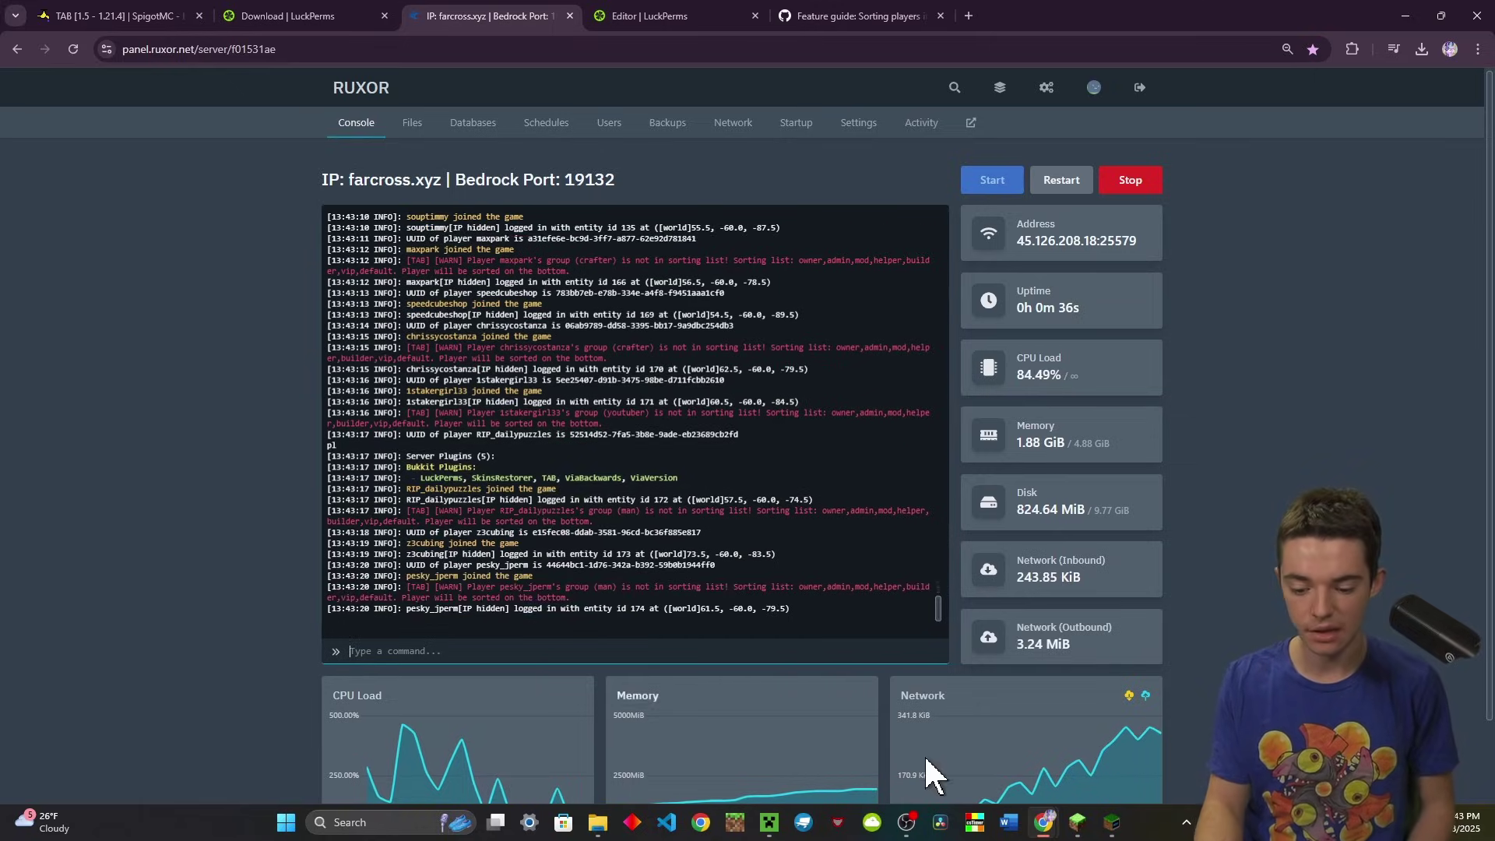
Step: Join Crafted SMP in Minecraft and check the tab list: OWNER first, other ranks mixed
{"action": "left_click", "coordinate": [1076, 823]}
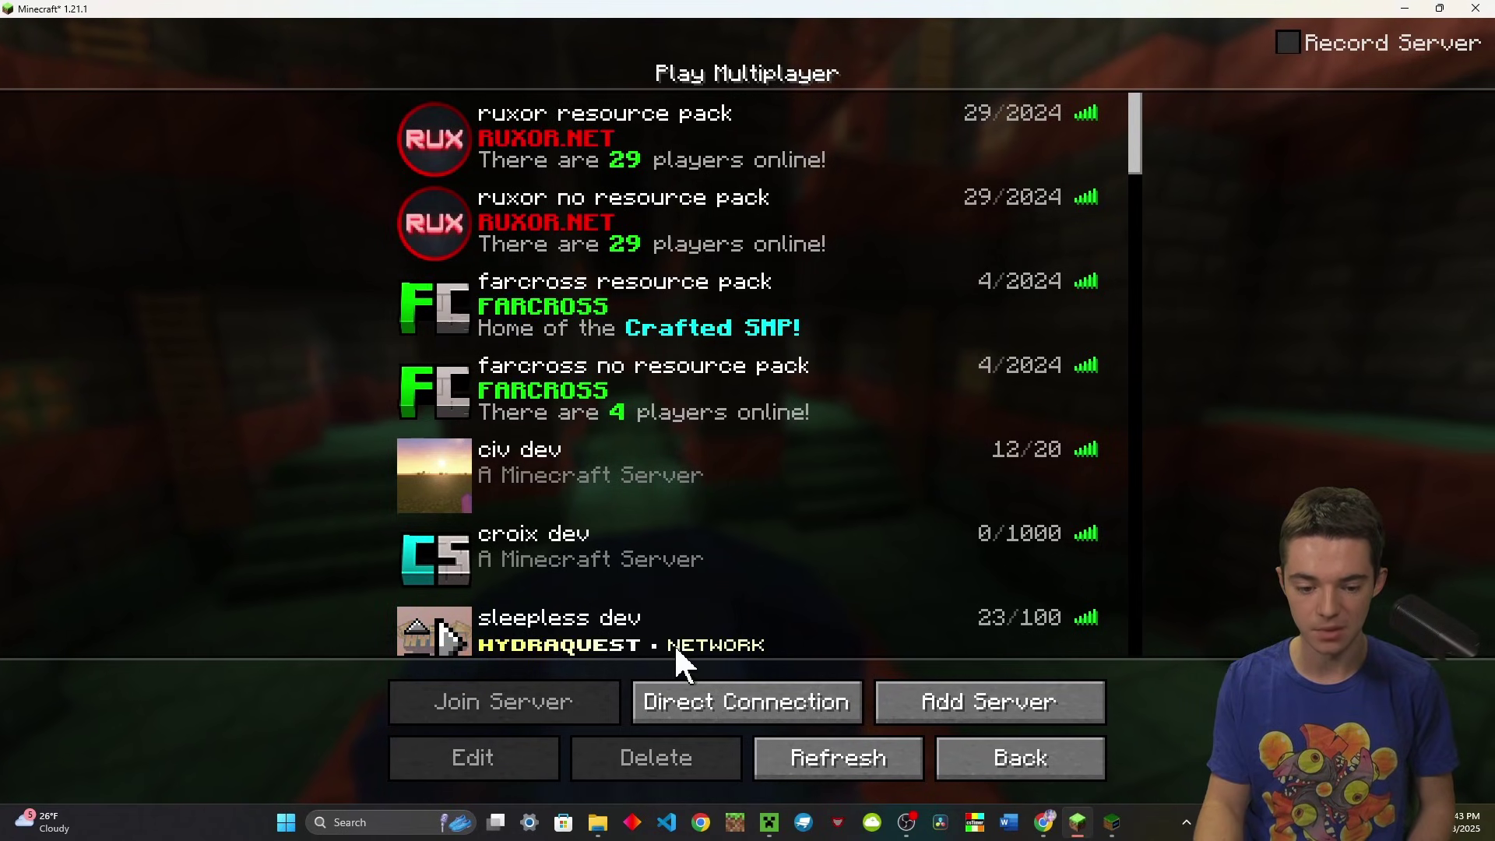
{"action": "left_click", "coordinate": [616, 503]}
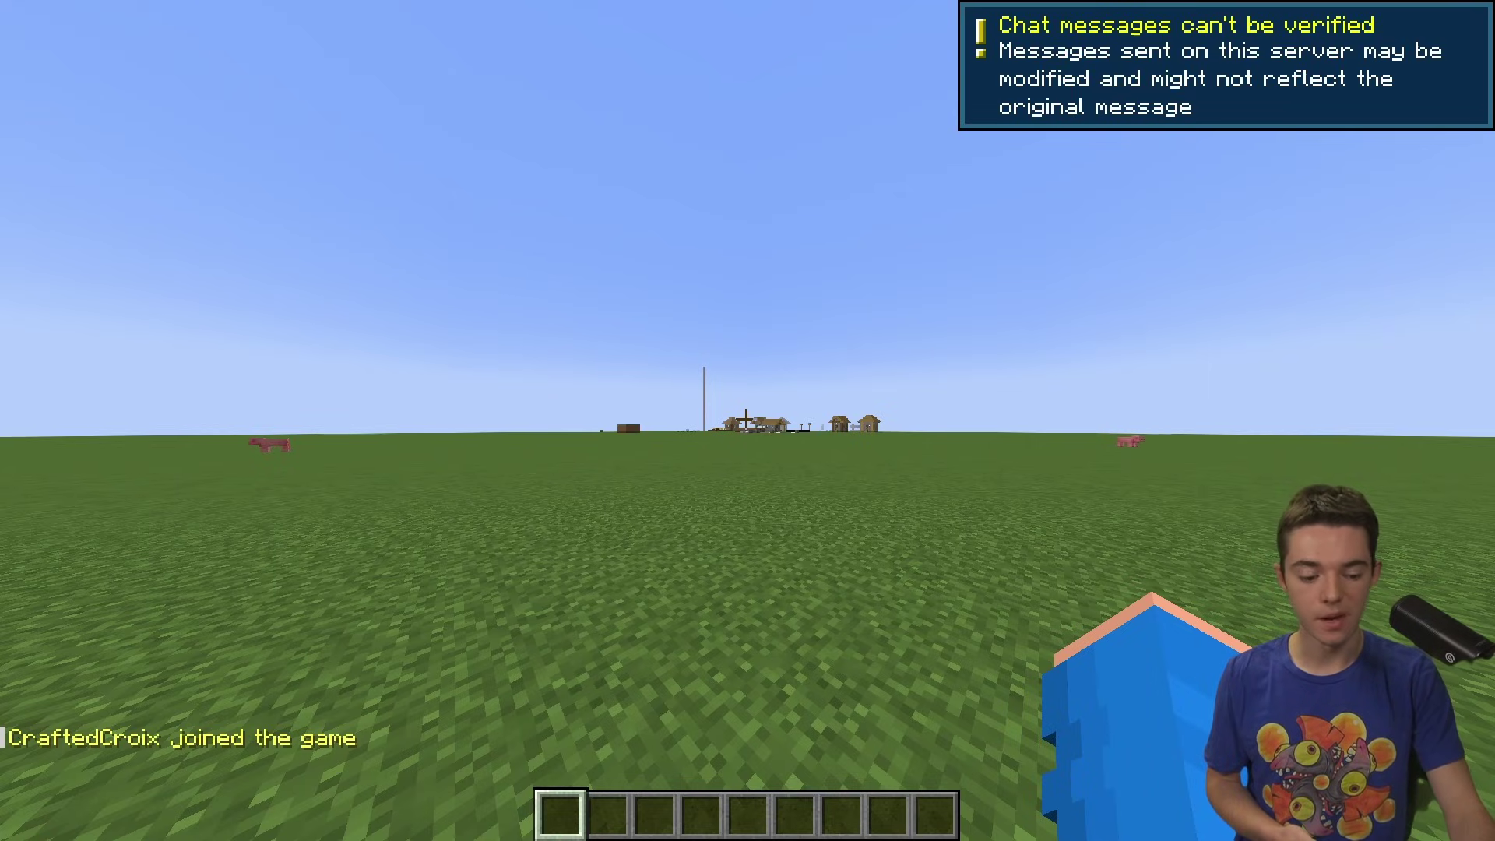
{"action": "key", "text": "Tab"}
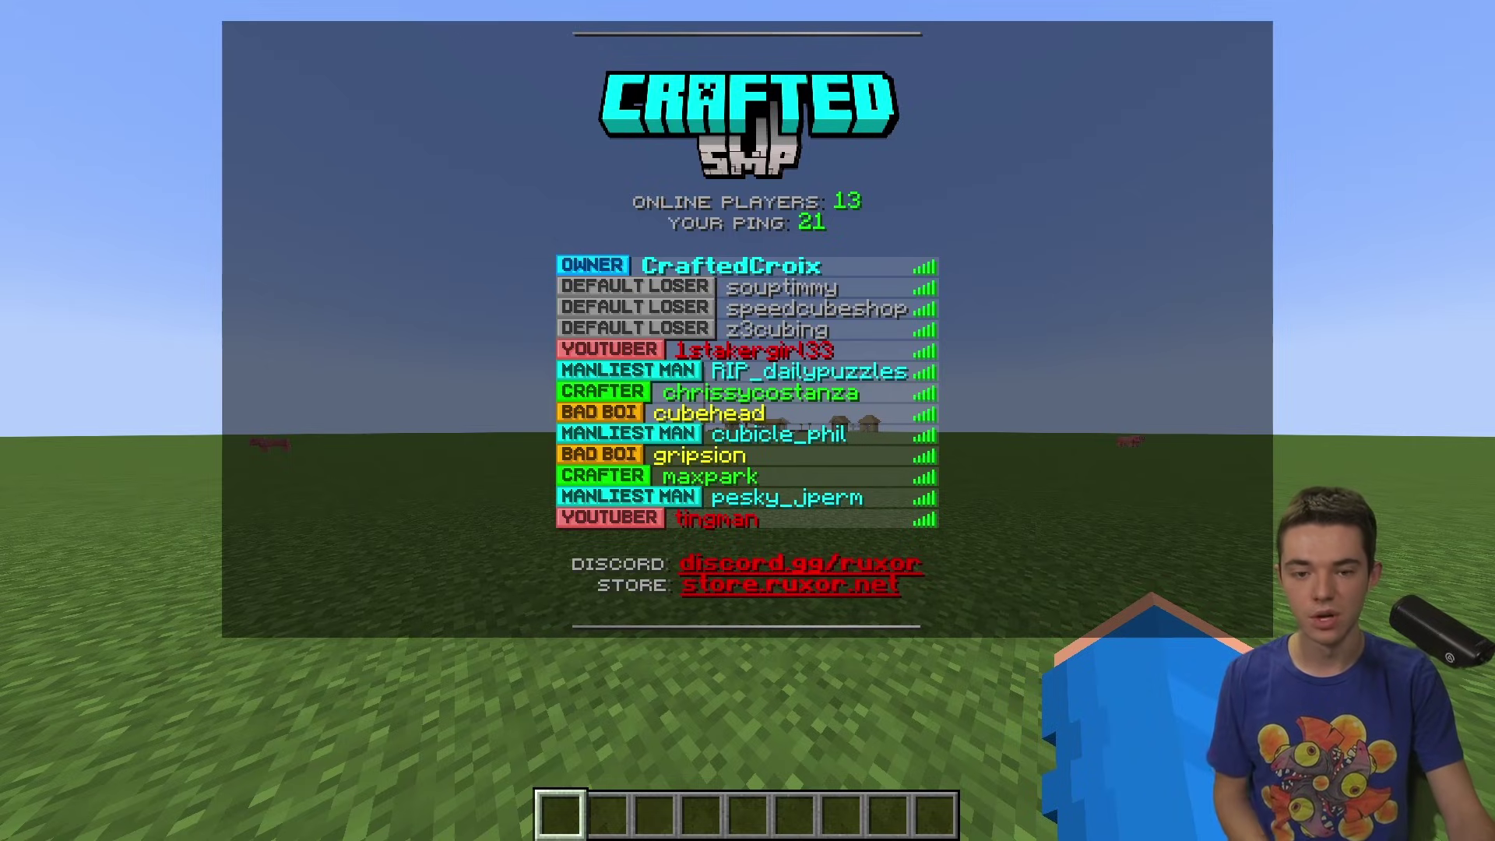
{"action": "key", "text": "Tab"}
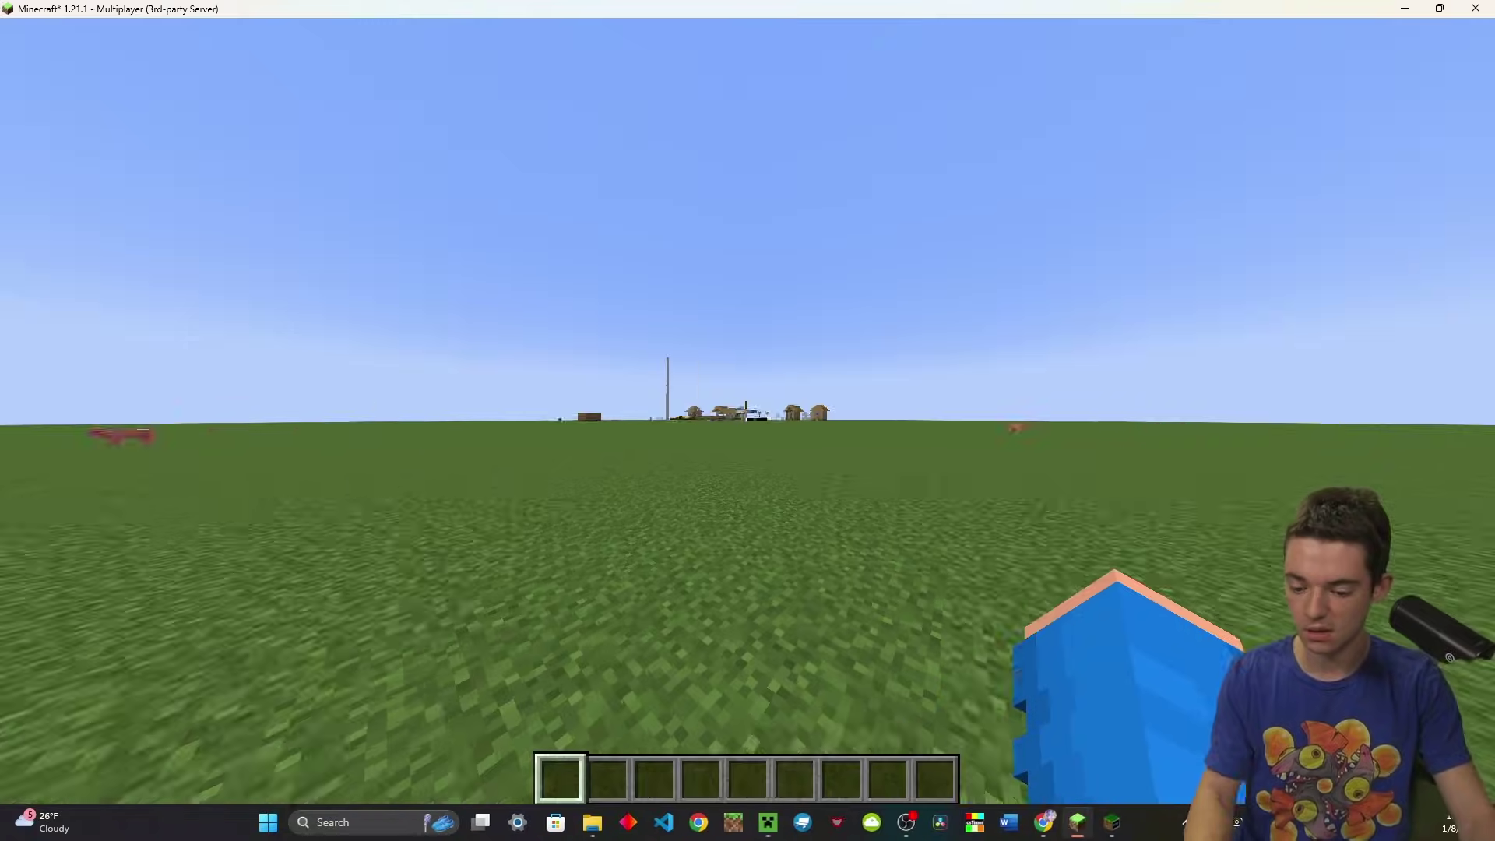
{"action": "key", "text": "Escape"}
Step: Open plugins/TAB/config.yml in the panel and find the GROUPS sorting-types entry
{"action": "left_click", "coordinate": [1046, 821]}
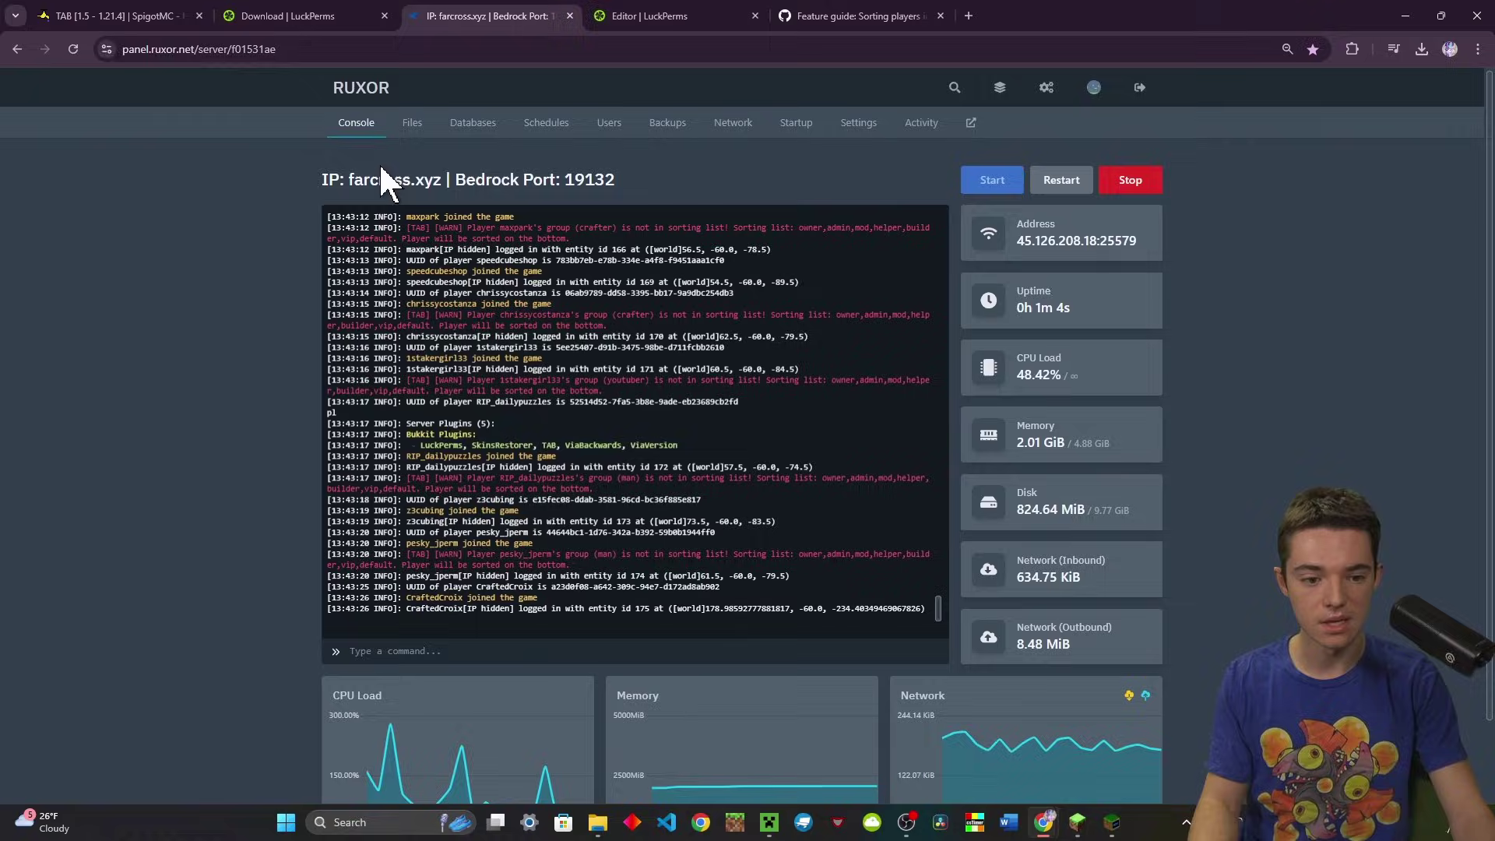
{"action": "left_click", "coordinate": [411, 122]}
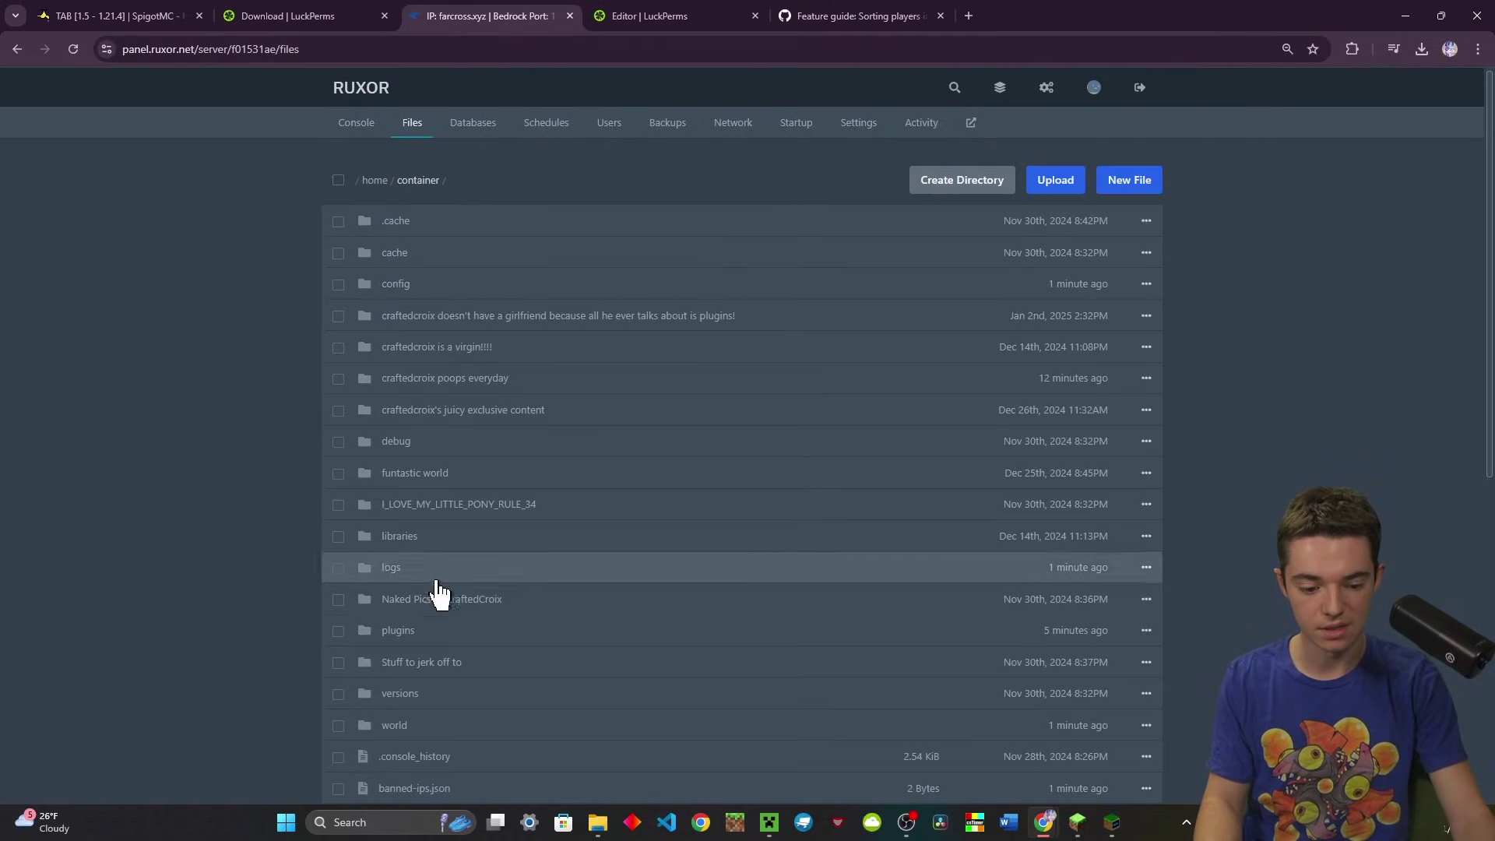
{"action": "left_click", "coordinate": [432, 629]}
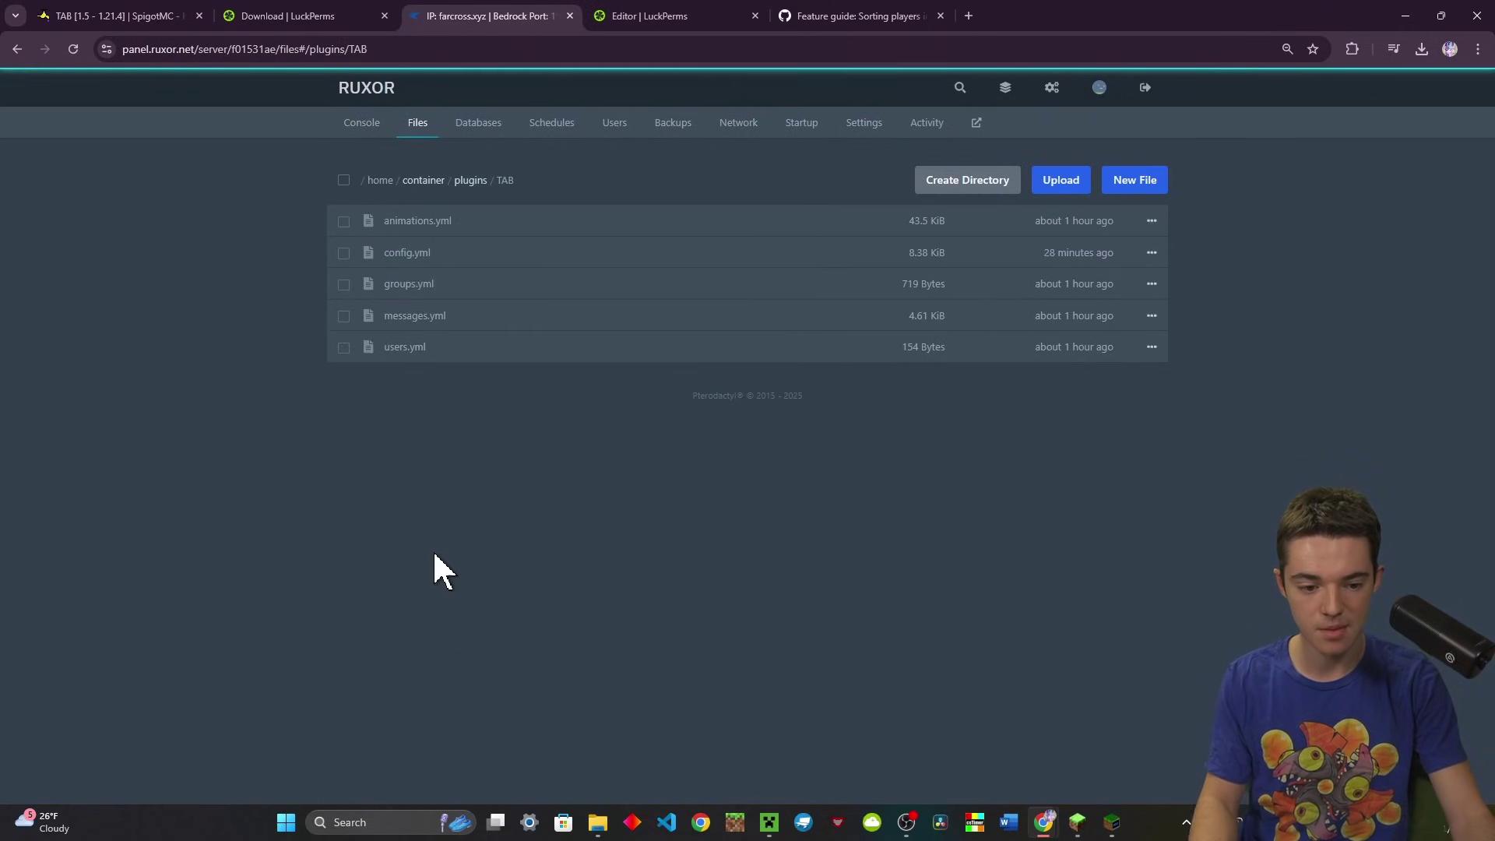
{"action": "left_click", "coordinate": [428, 271]}
{"action": "scroll", "coordinate": [544, 355], "scroll_direction": "down", "scroll_amount": 5}
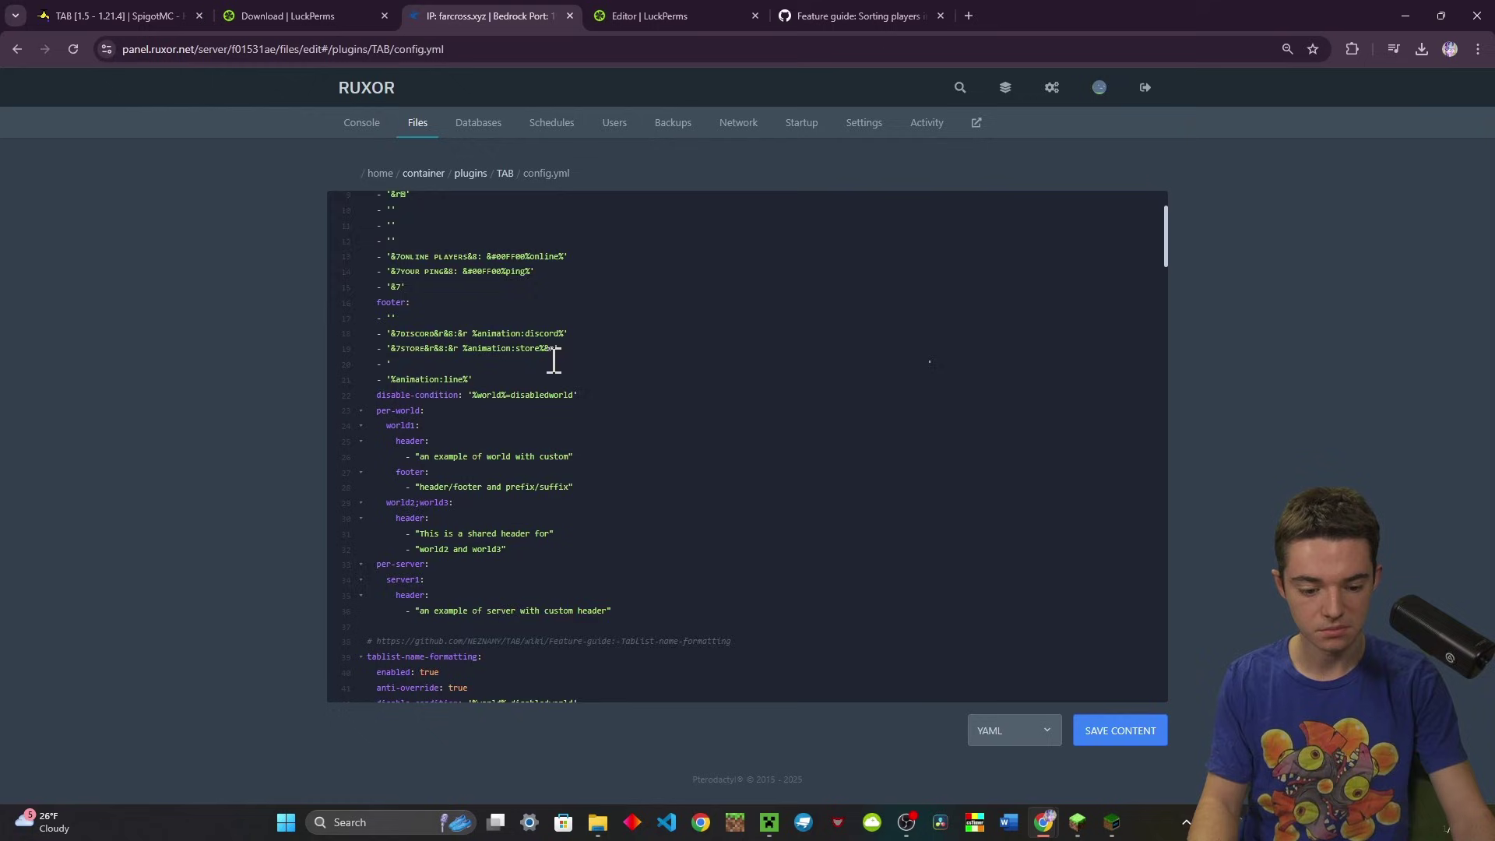
{"action": "scroll", "coordinate": [543, 357], "scroll_direction": "down", "scroll_amount": 5}
{"action": "scroll", "coordinate": [533, 356], "scroll_direction": "down", "scroll_amount": 5}
{"action": "scroll", "coordinate": [534, 355], "scroll_direction": "down", "scroll_amount": 2}
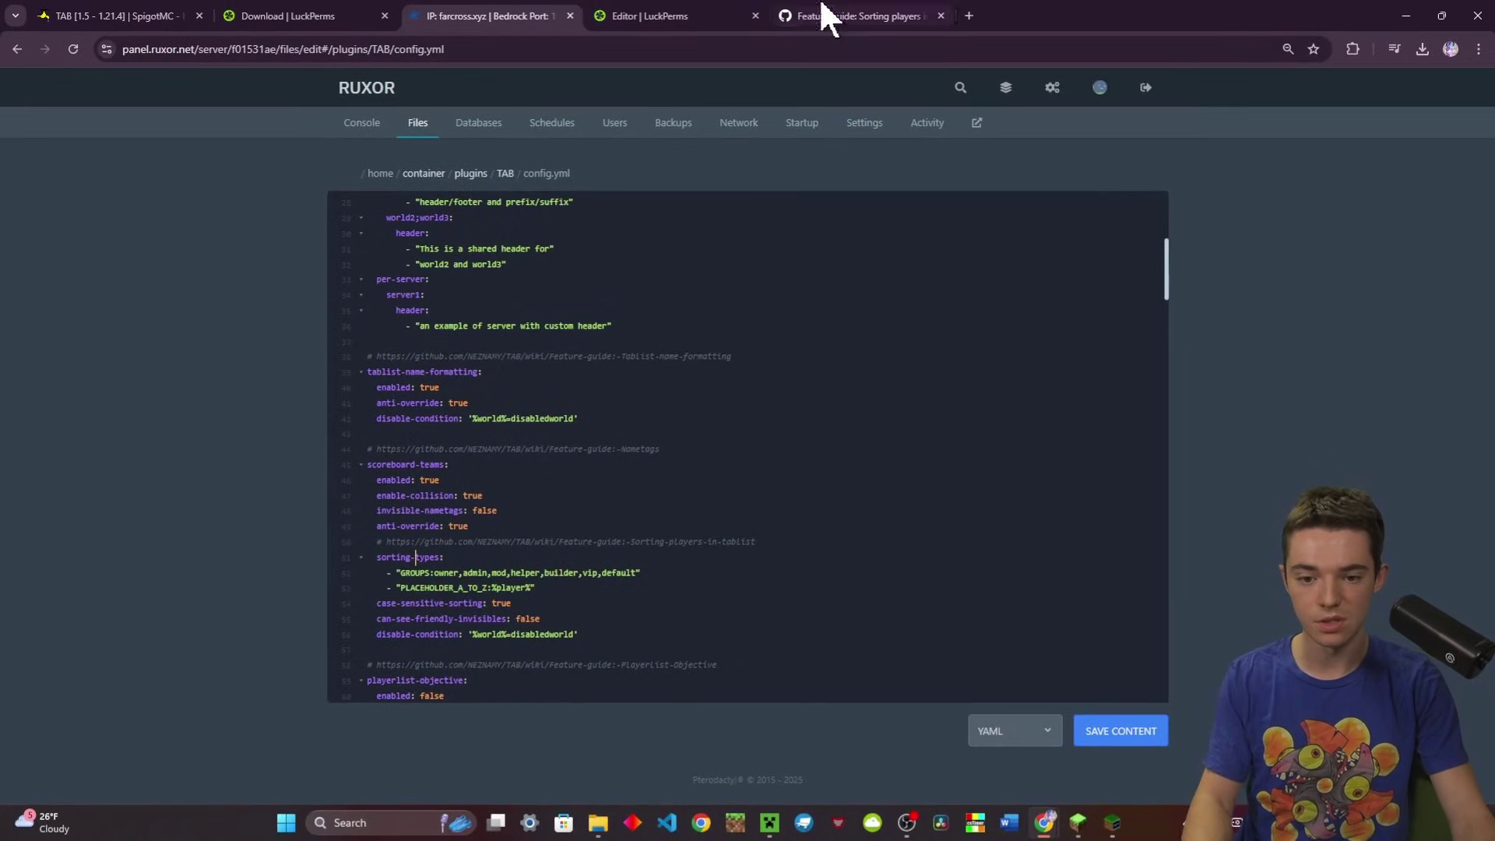
Step: Read the TAB wiki's 'Sorting players in tablist' guide on GitHub
{"action": "left_click", "coordinate": [827, 15]}
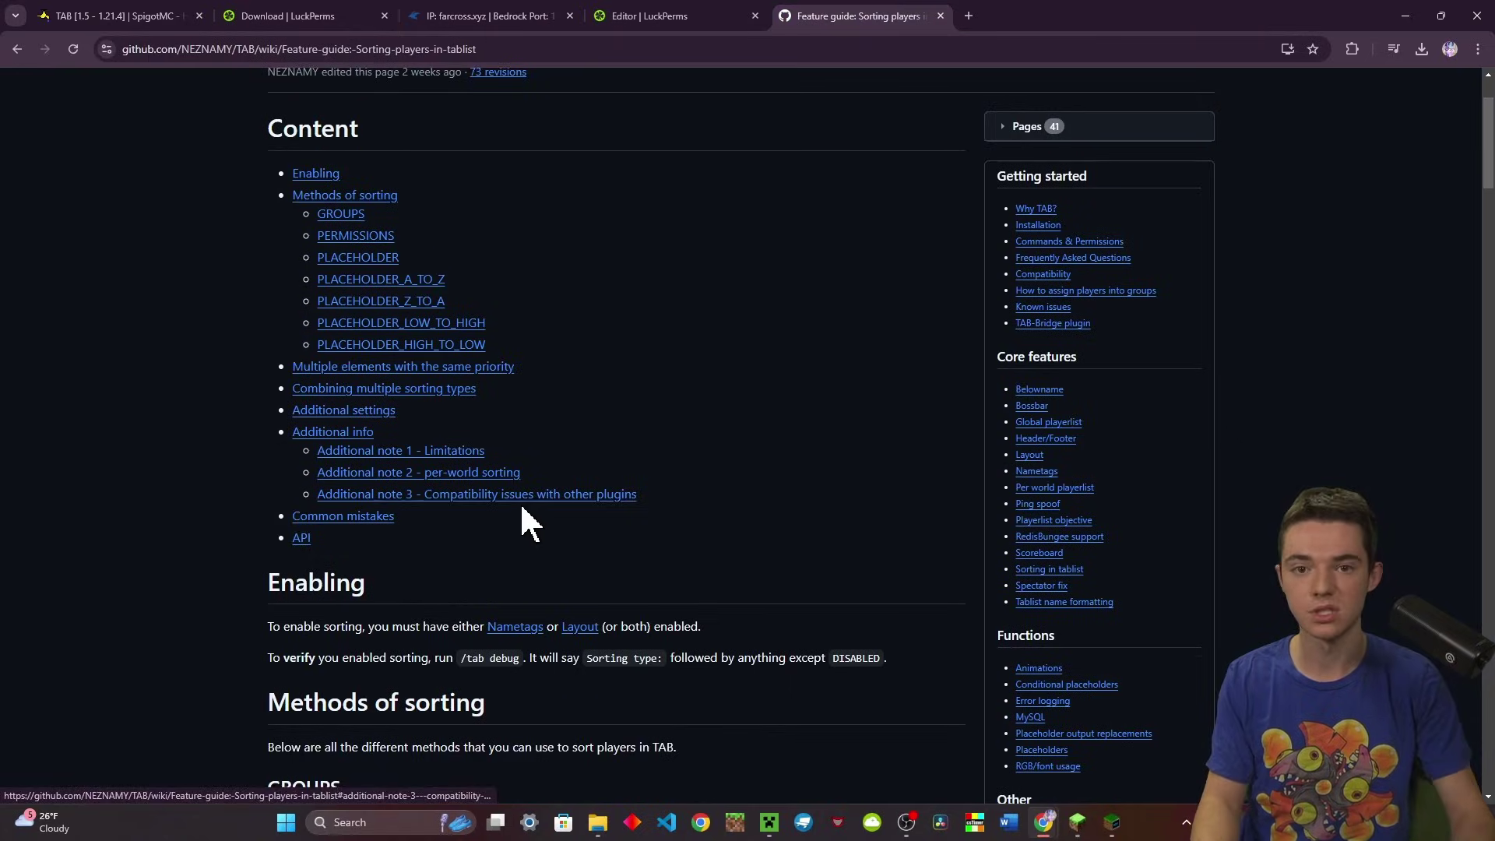
{"action": "scroll", "coordinate": [520, 500], "scroll_direction": "up", "scroll_amount": 3}
{"action": "scroll", "coordinate": [523, 516], "scroll_direction": "down", "scroll_amount": 3}
{"action": "scroll", "coordinate": [514, 503], "scroll_direction": "down", "scroll_amount": 3}
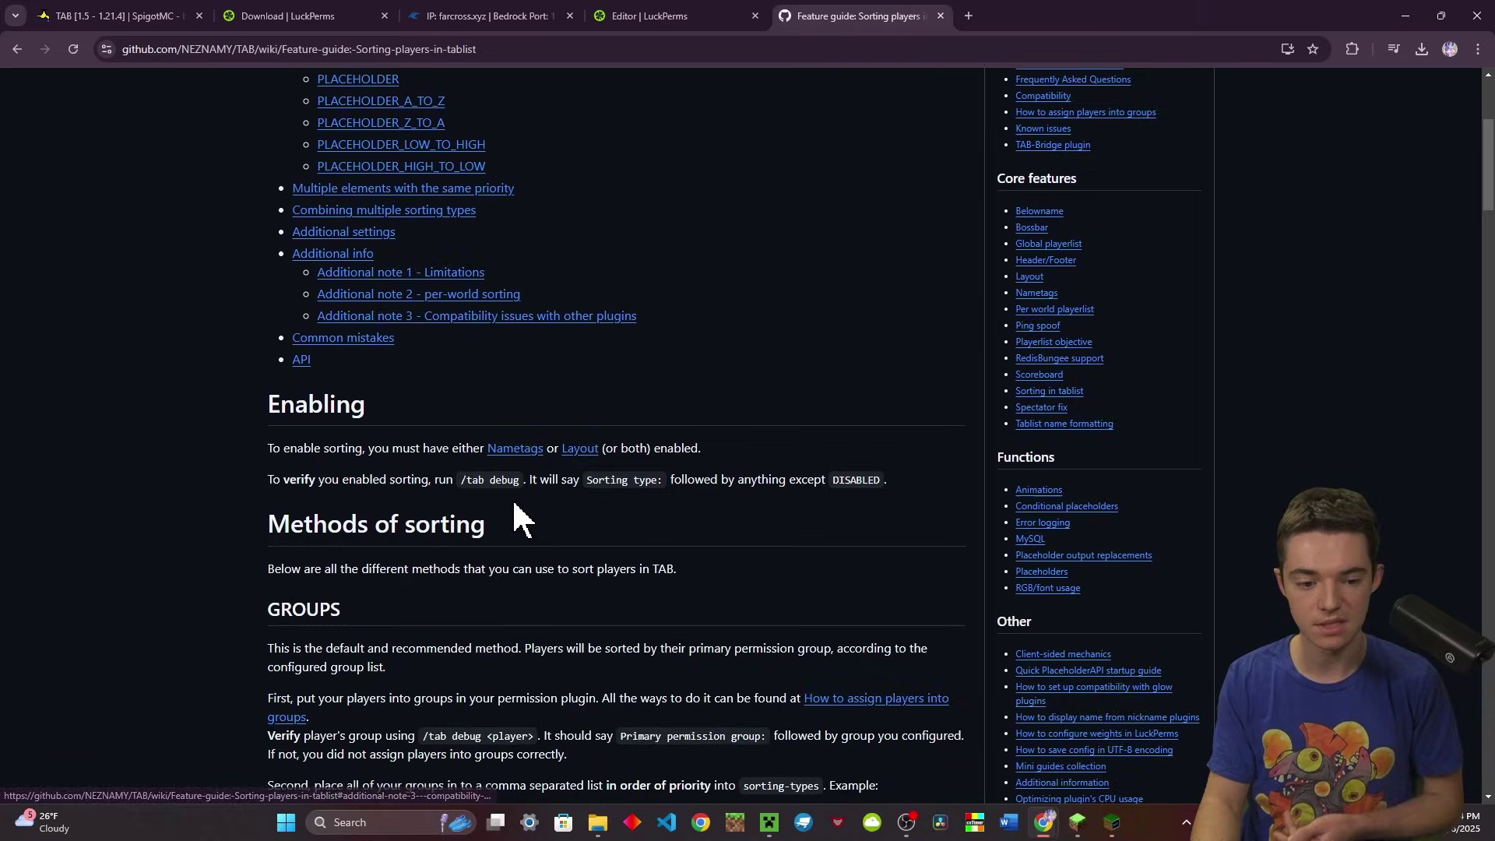
{"action": "scroll", "coordinate": [514, 503], "scroll_direction": "down", "scroll_amount": 2}
{"action": "scroll", "coordinate": [505, 497], "scroll_direction": "down", "scroll_amount": 3}
{"action": "scroll", "coordinate": [158, 401], "scroll_direction": "down", "scroll_amount": 3}
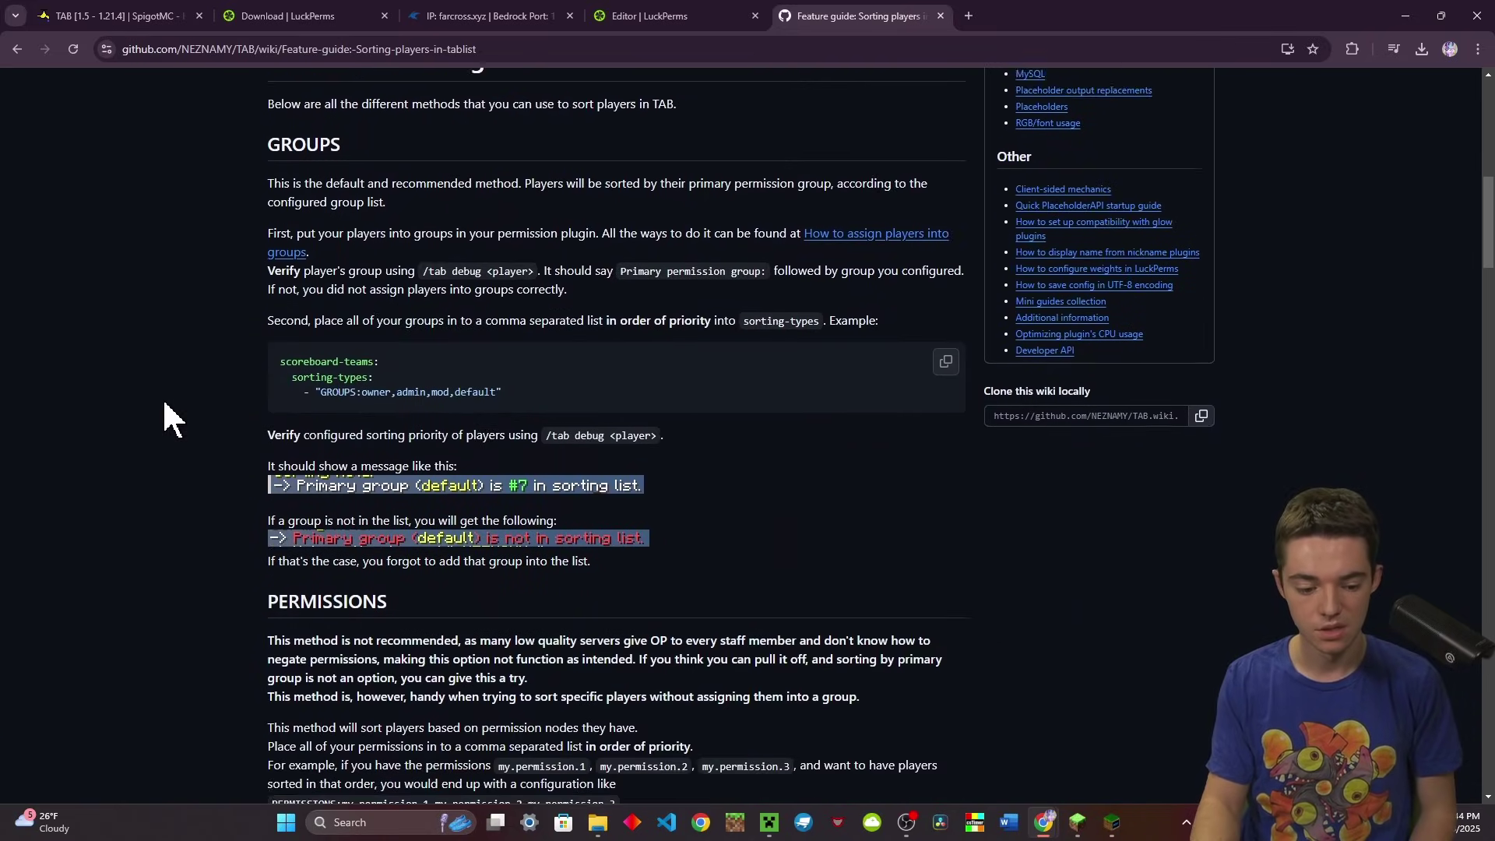
{"action": "scroll", "coordinate": [158, 401], "scroll_direction": "down", "scroll_amount": 4}
{"action": "scroll", "coordinate": [164, 409], "scroll_direction": "down", "scroll_amount": 3}
{"action": "scroll", "coordinate": [170, 421], "scroll_direction": "down", "scroll_amount": 3}
{"action": "scroll", "coordinate": [170, 421], "scroll_direction": "down", "scroll_amount": 2}
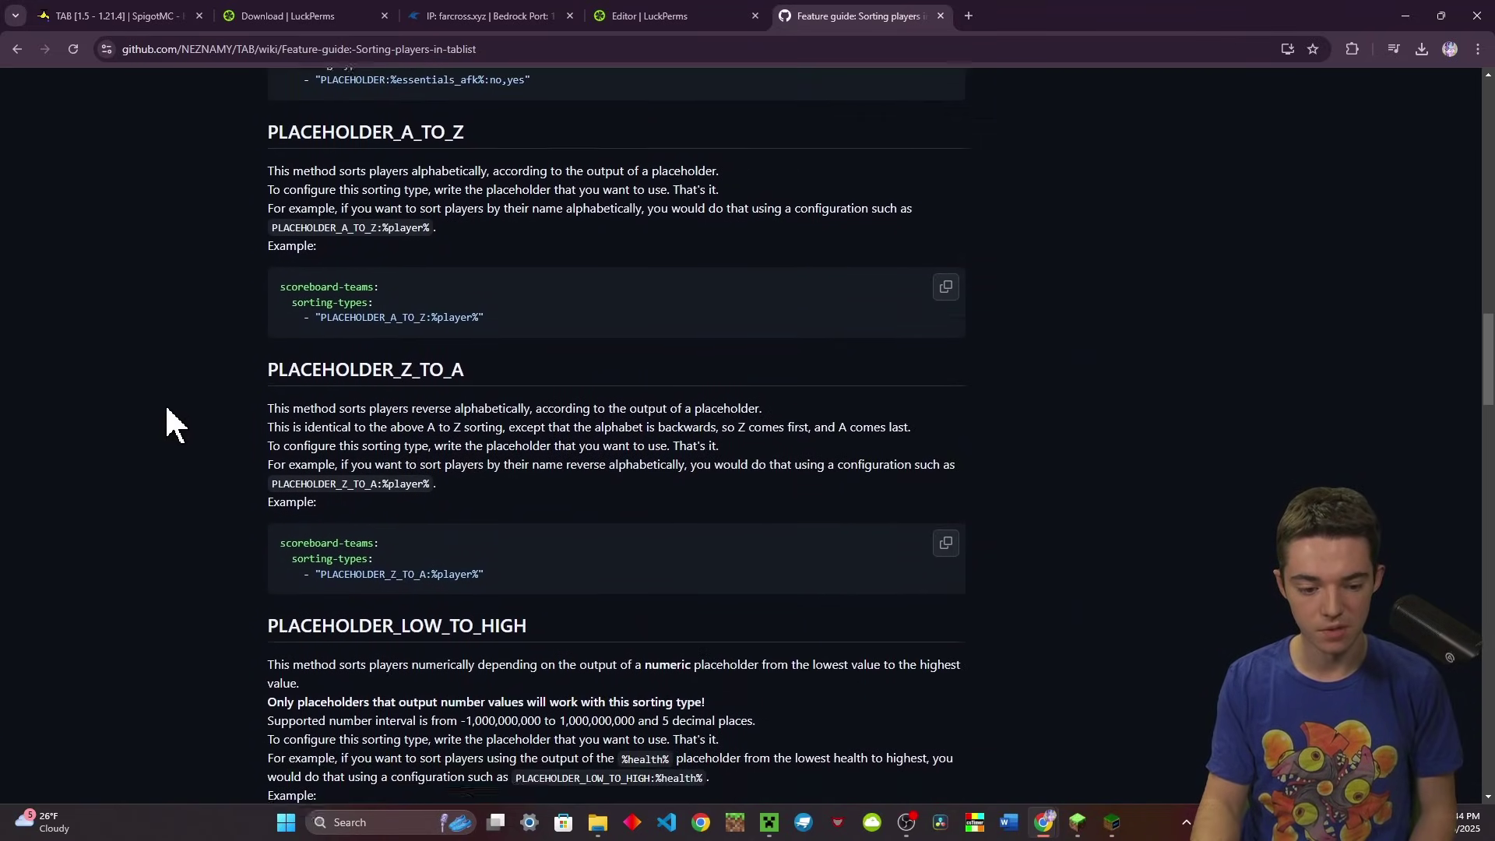
{"action": "scroll", "coordinate": [169, 420], "scroll_direction": "down", "scroll_amount": 2}
{"action": "scroll", "coordinate": [169, 421], "scroll_direction": "down", "scroll_amount": 2}
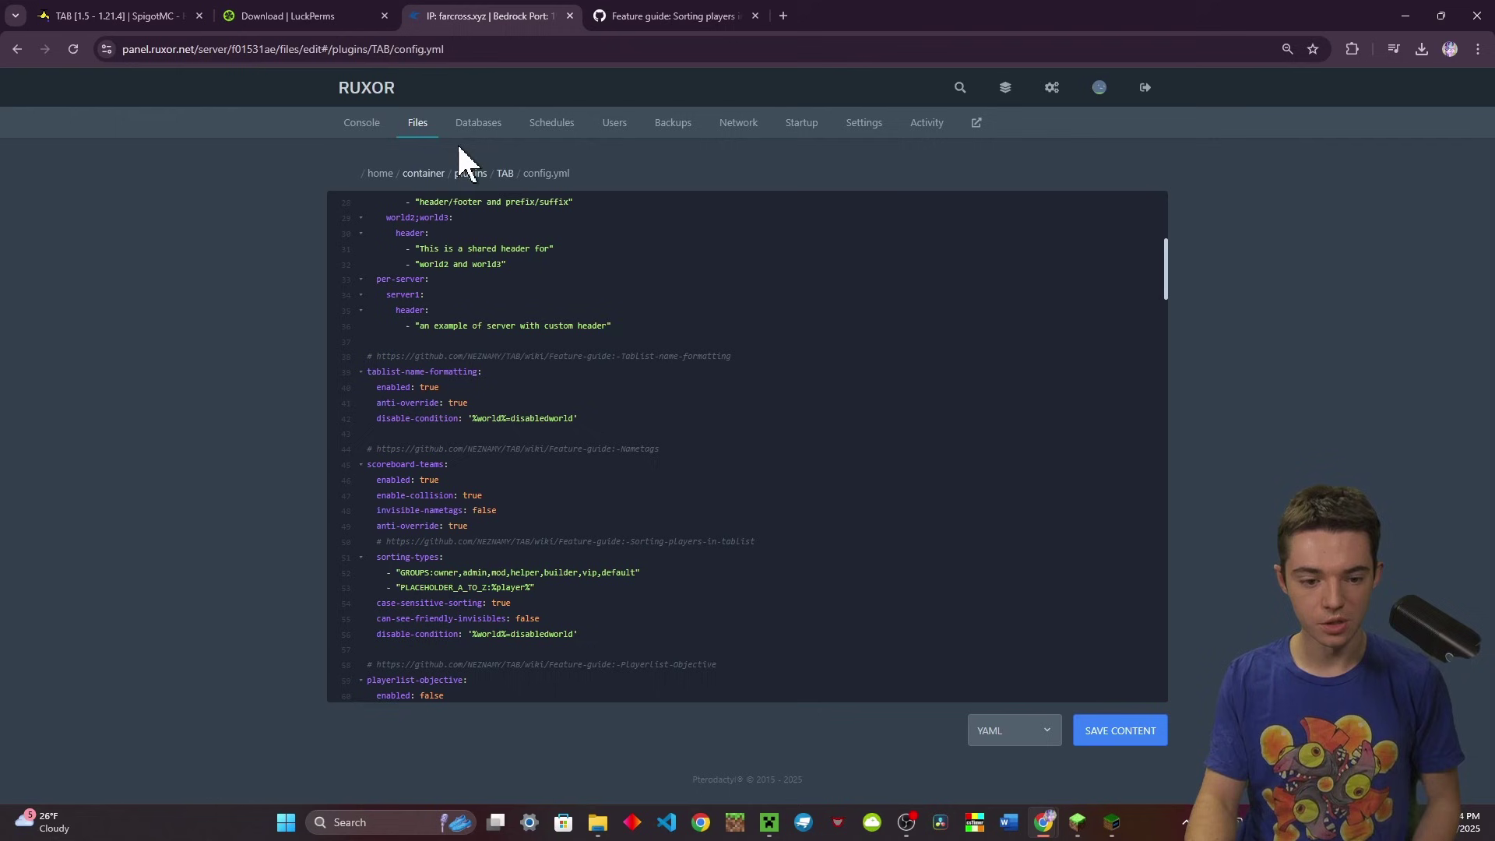
Step: Run 'lp editor' in the server console in a new browser tab
{"action": "left_click", "coordinate": [360, 121]}
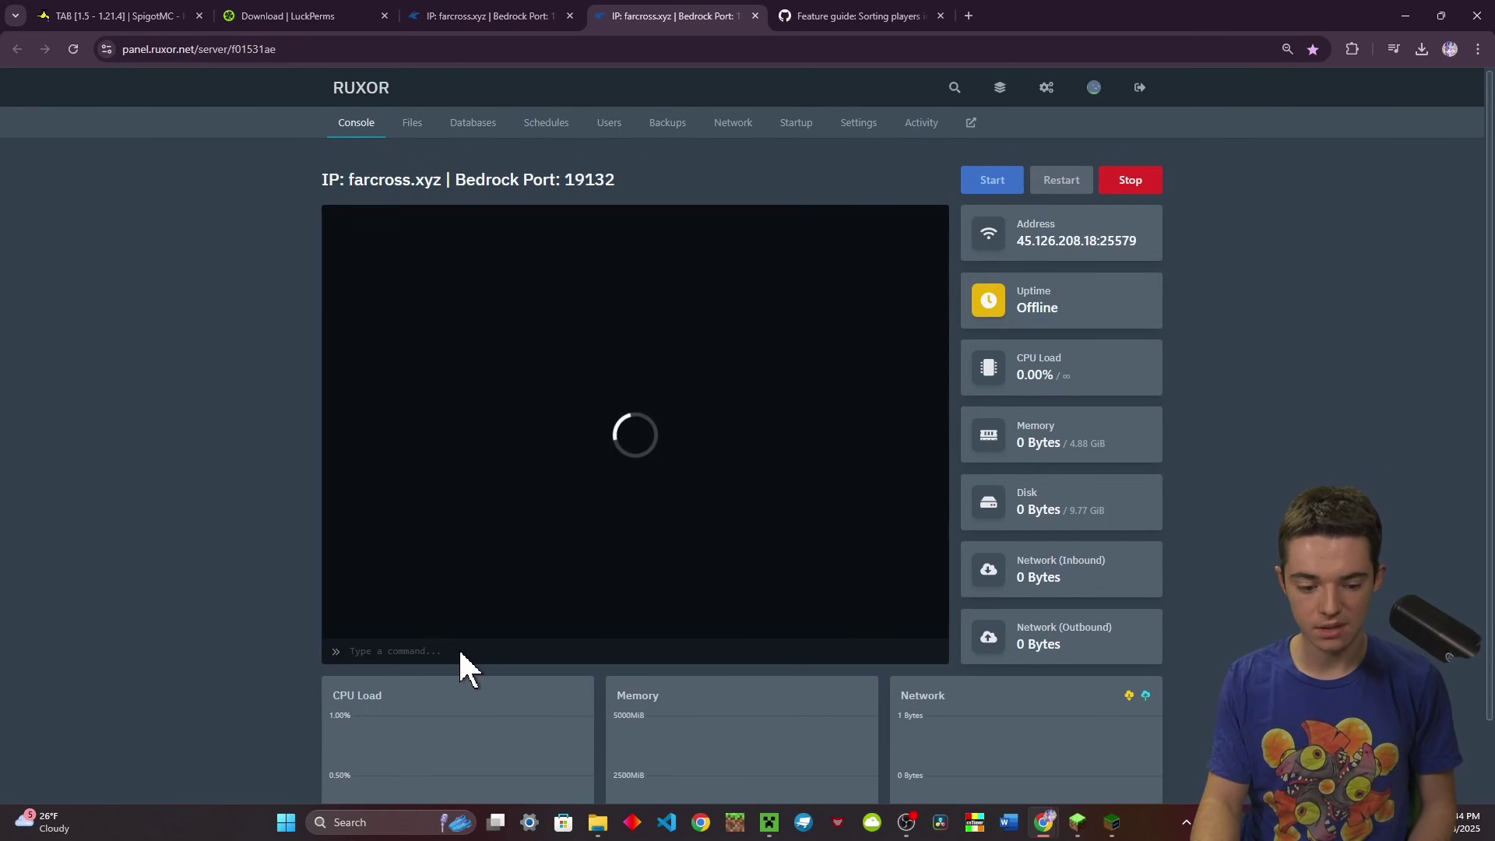
{"action": "left_click", "coordinate": [460, 651]}
{"action": "type", "text": "lp editor"}
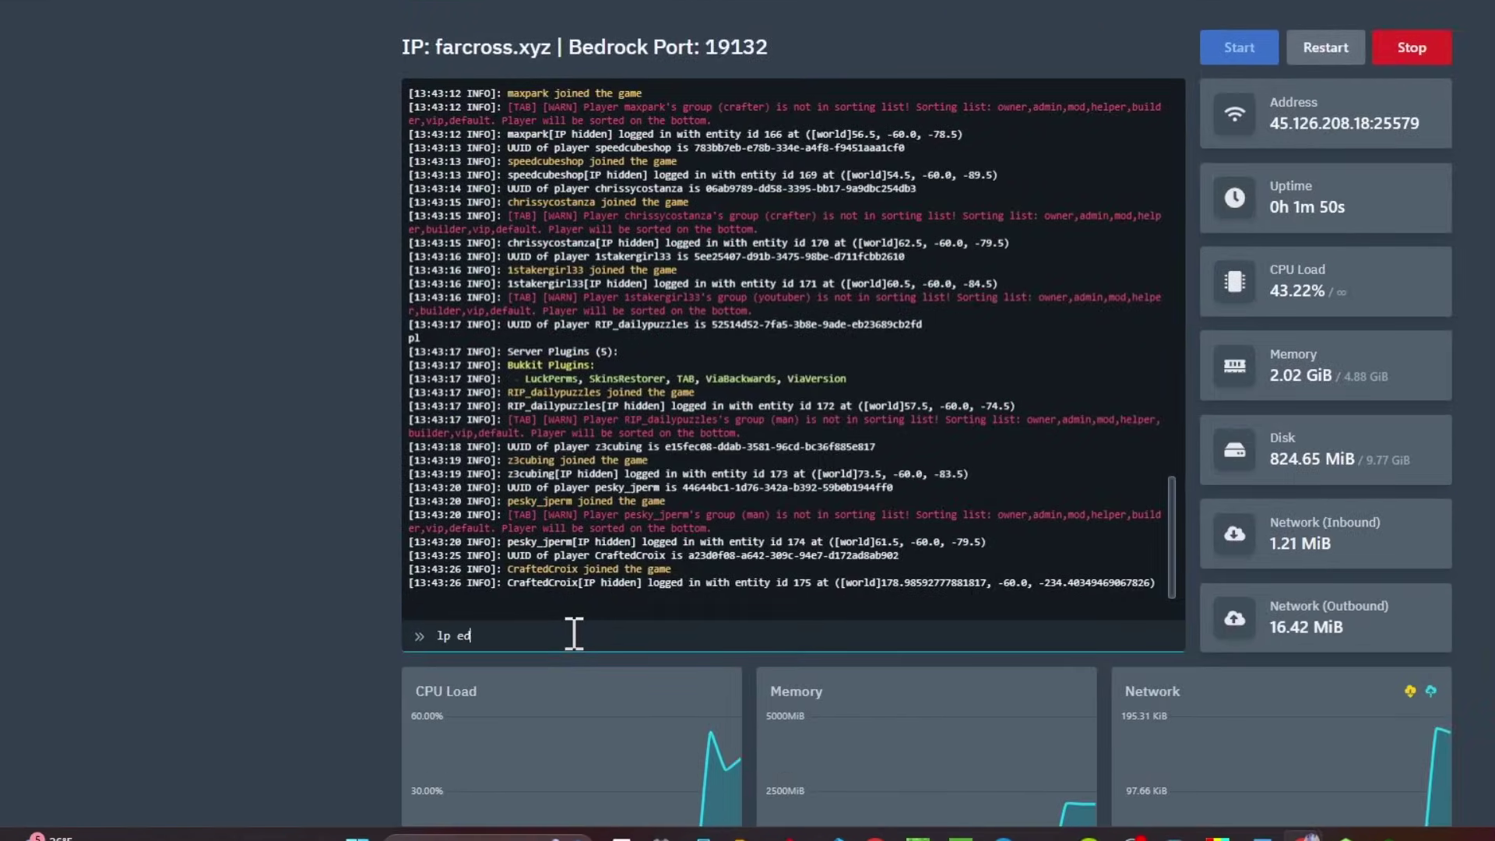
{"action": "key", "text": "Return"}
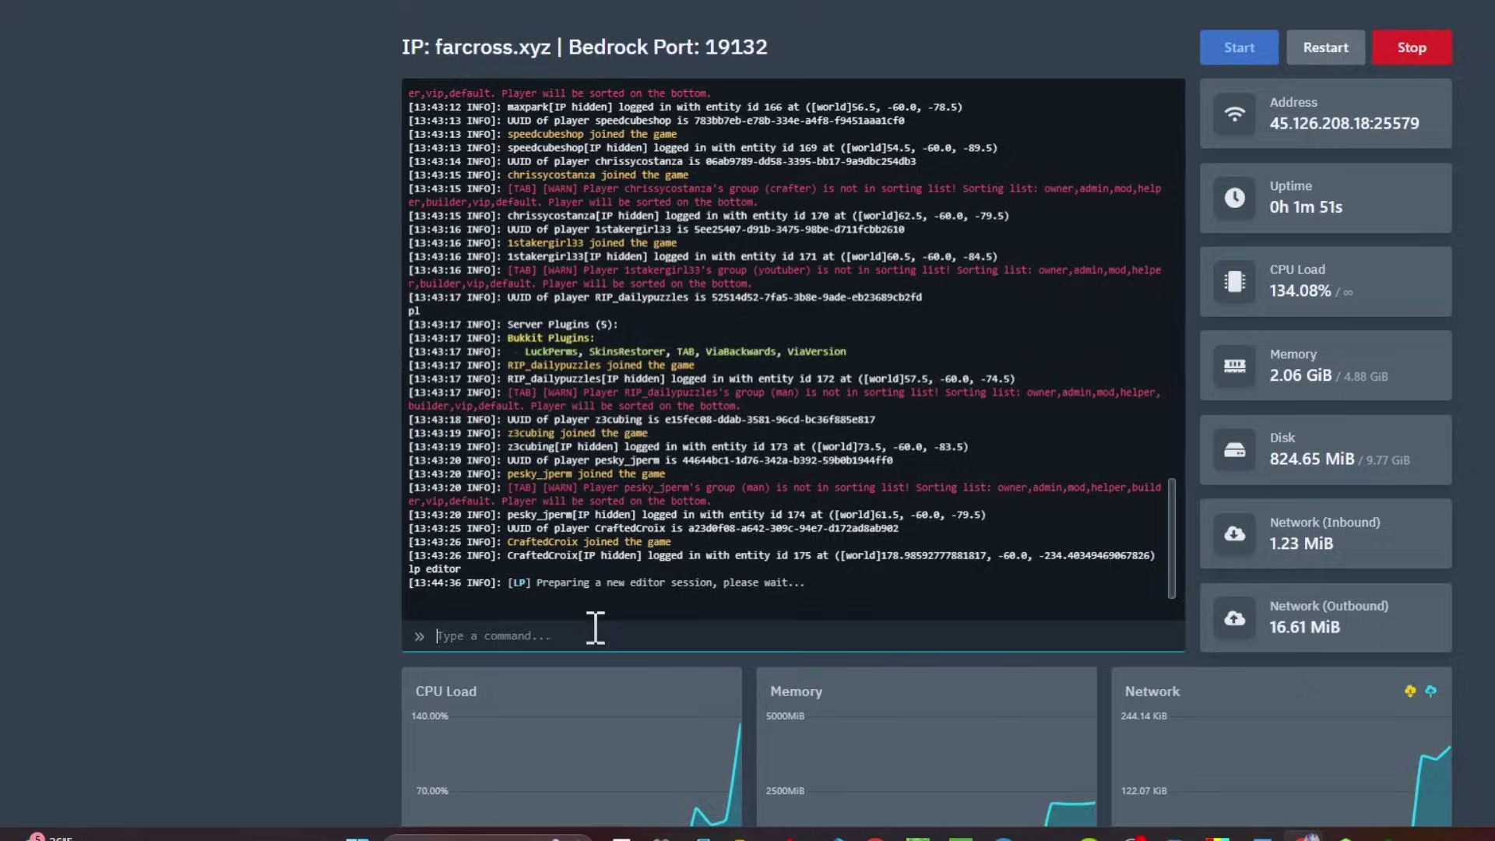
Step: Open the LuckPerms web editor session and expand its groups list
{"action": "left_click", "coordinate": [630, 583]}
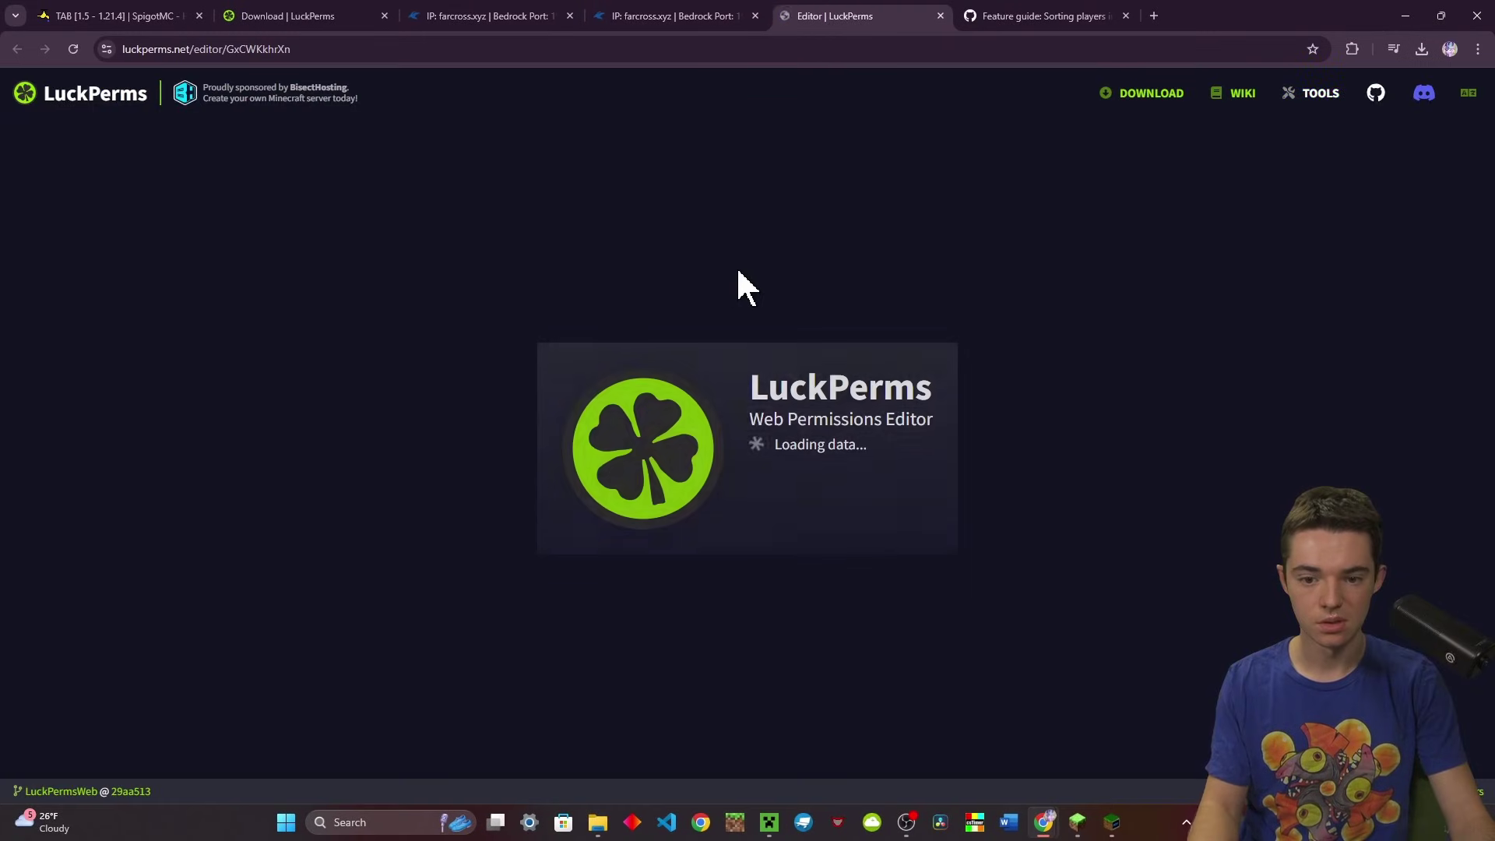
{"action": "left_click", "coordinate": [123, 222]}
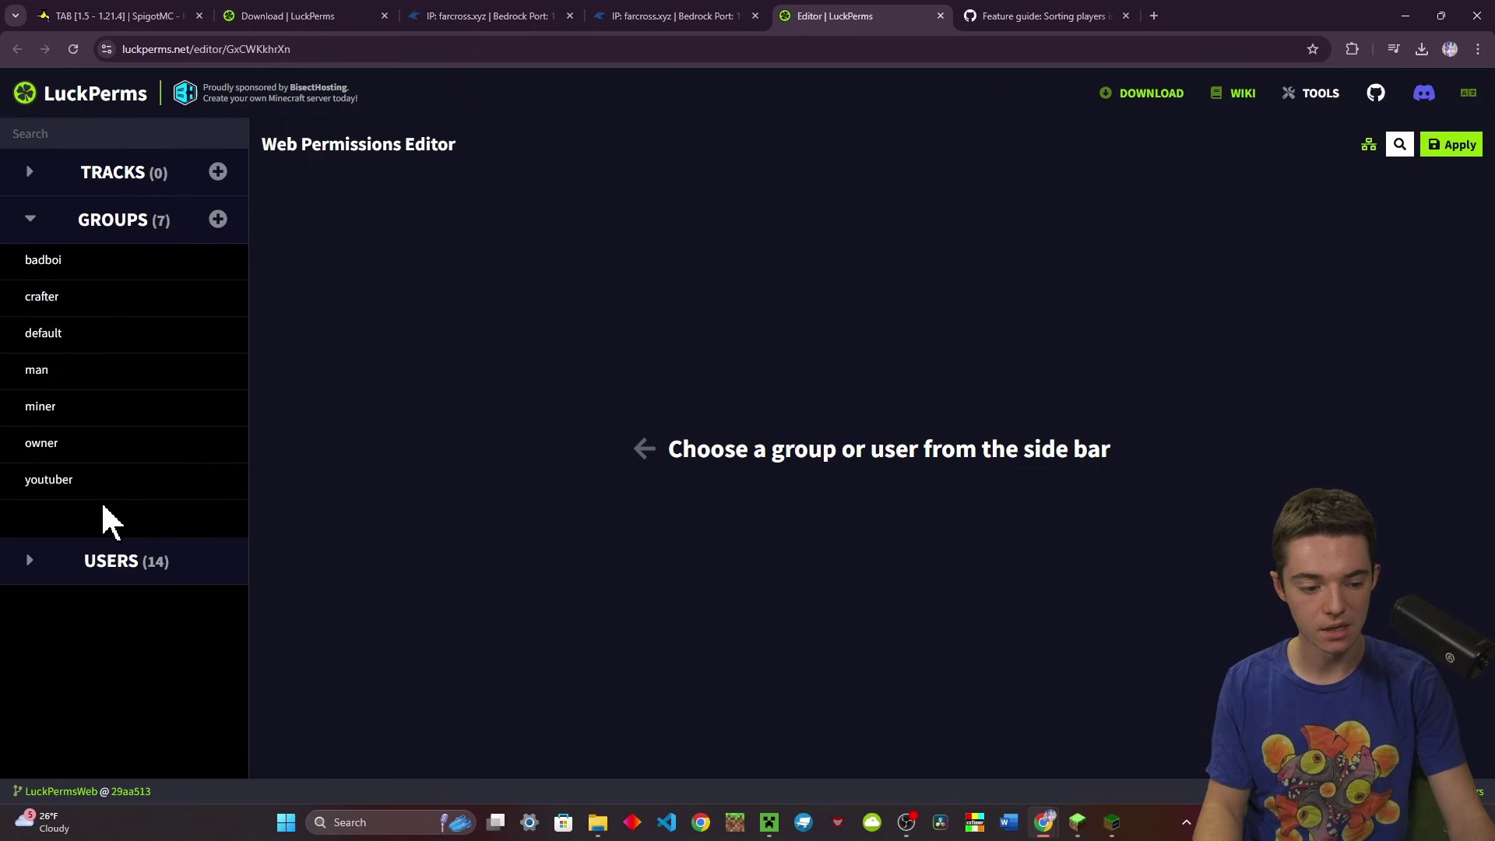
{"action": "left_click", "coordinate": [637, 14]}
{"action": "left_click", "coordinate": [503, 15]}
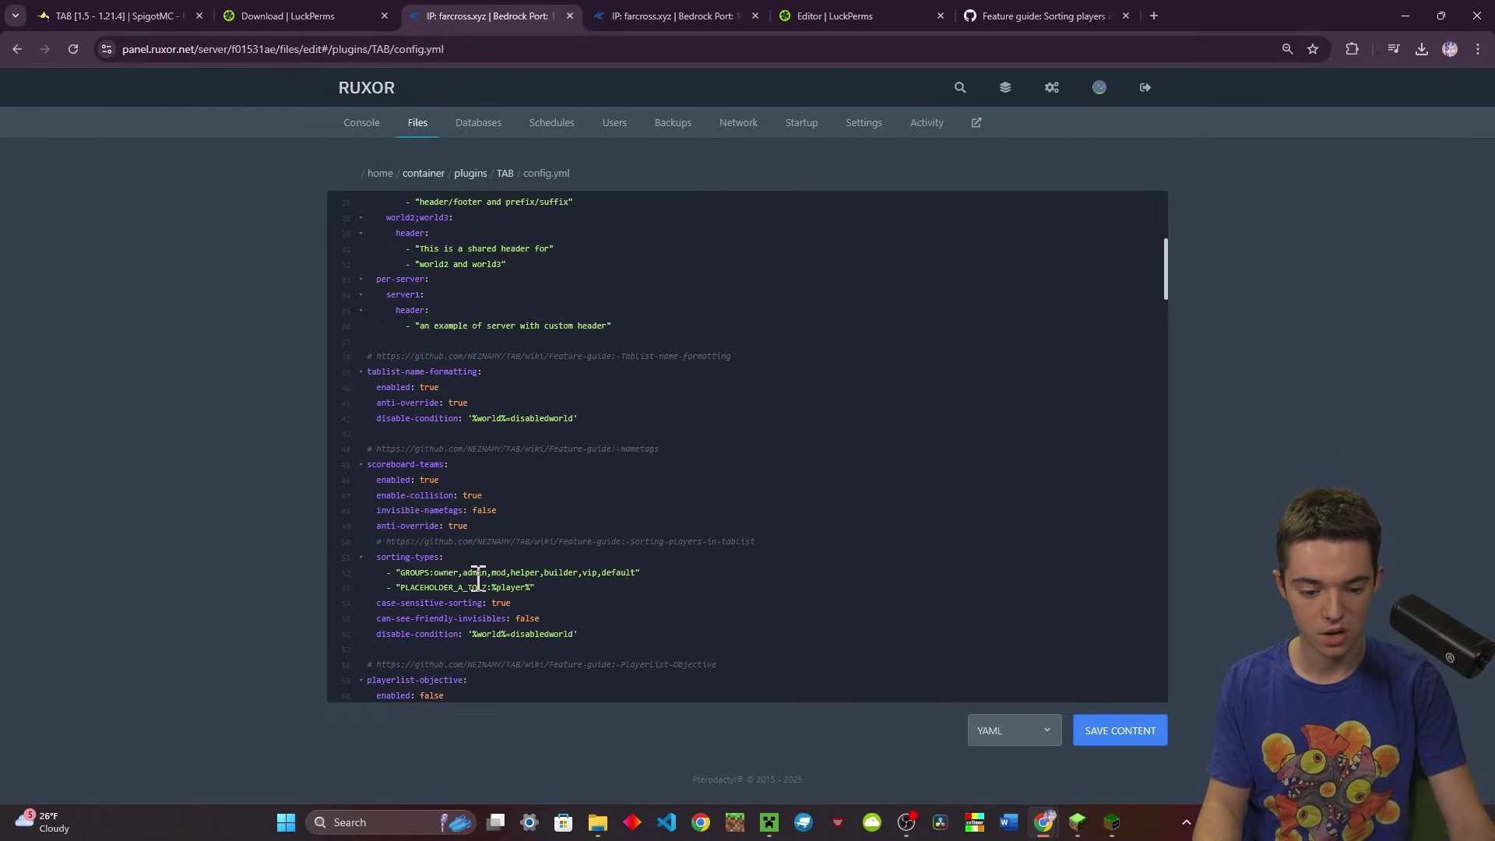
Step: Set the GROUPS sorting list to owner,badboi,crafter,miner,youtuber,man,default, checking LuckPerms group names
{"action": "left_click", "coordinate": [835, 17]}
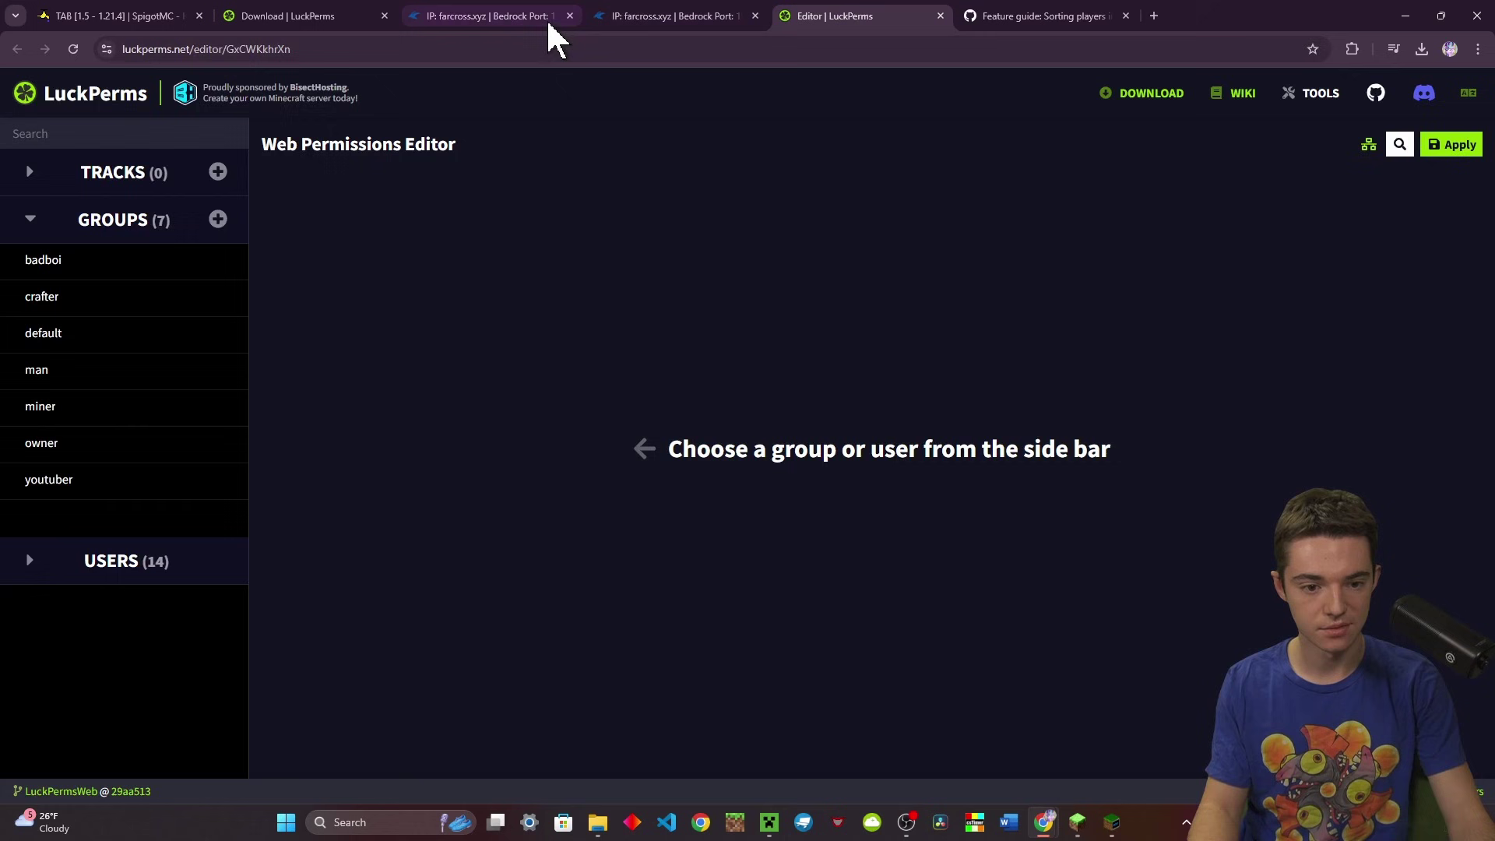
{"action": "left_click", "coordinate": [503, 15]}
{"action": "type", "text": "b"}
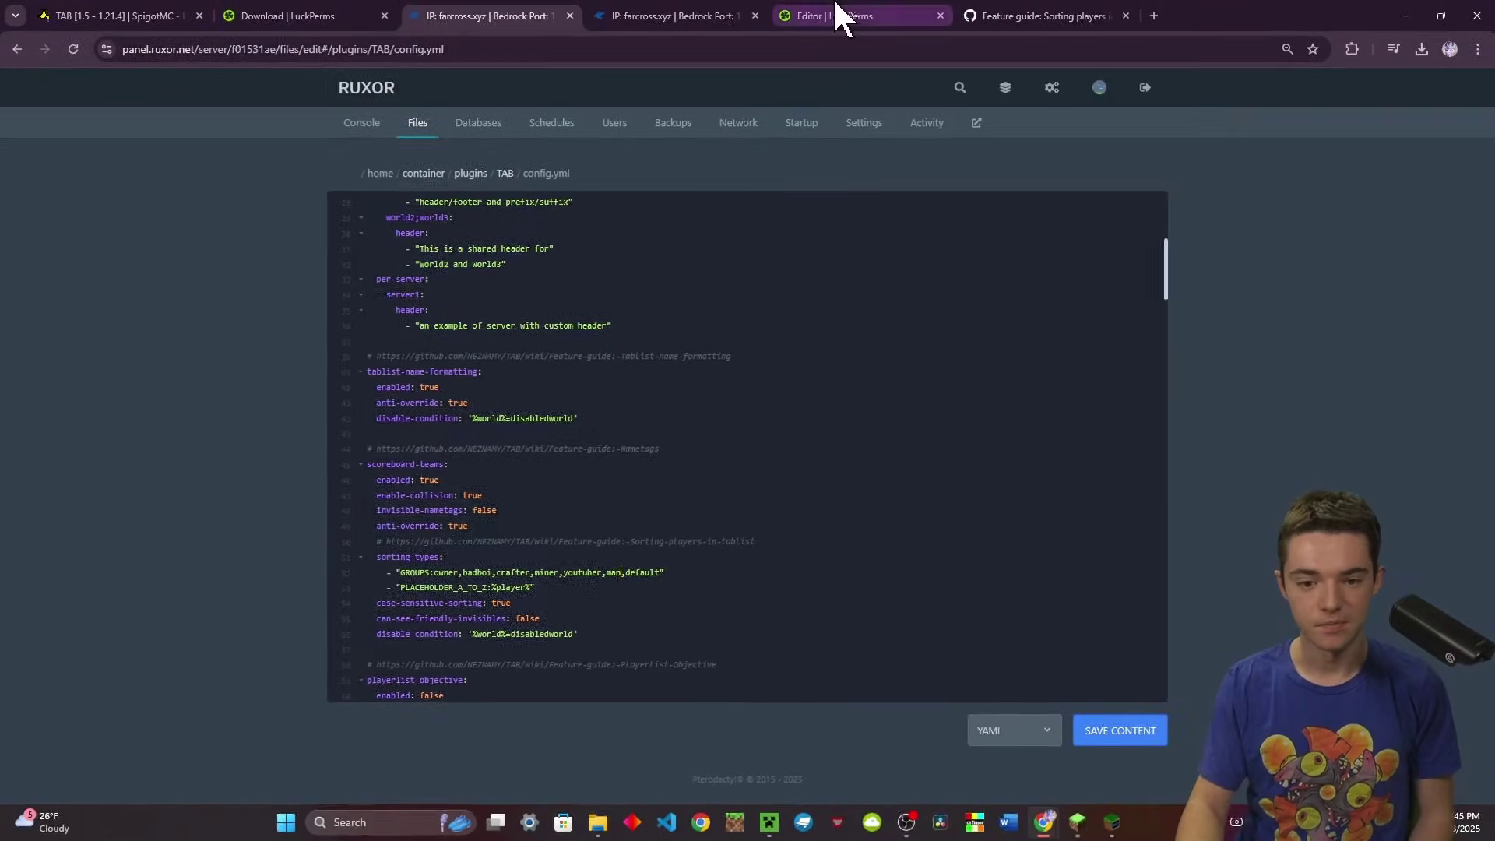
{"action": "left_click", "coordinate": [841, 16]}
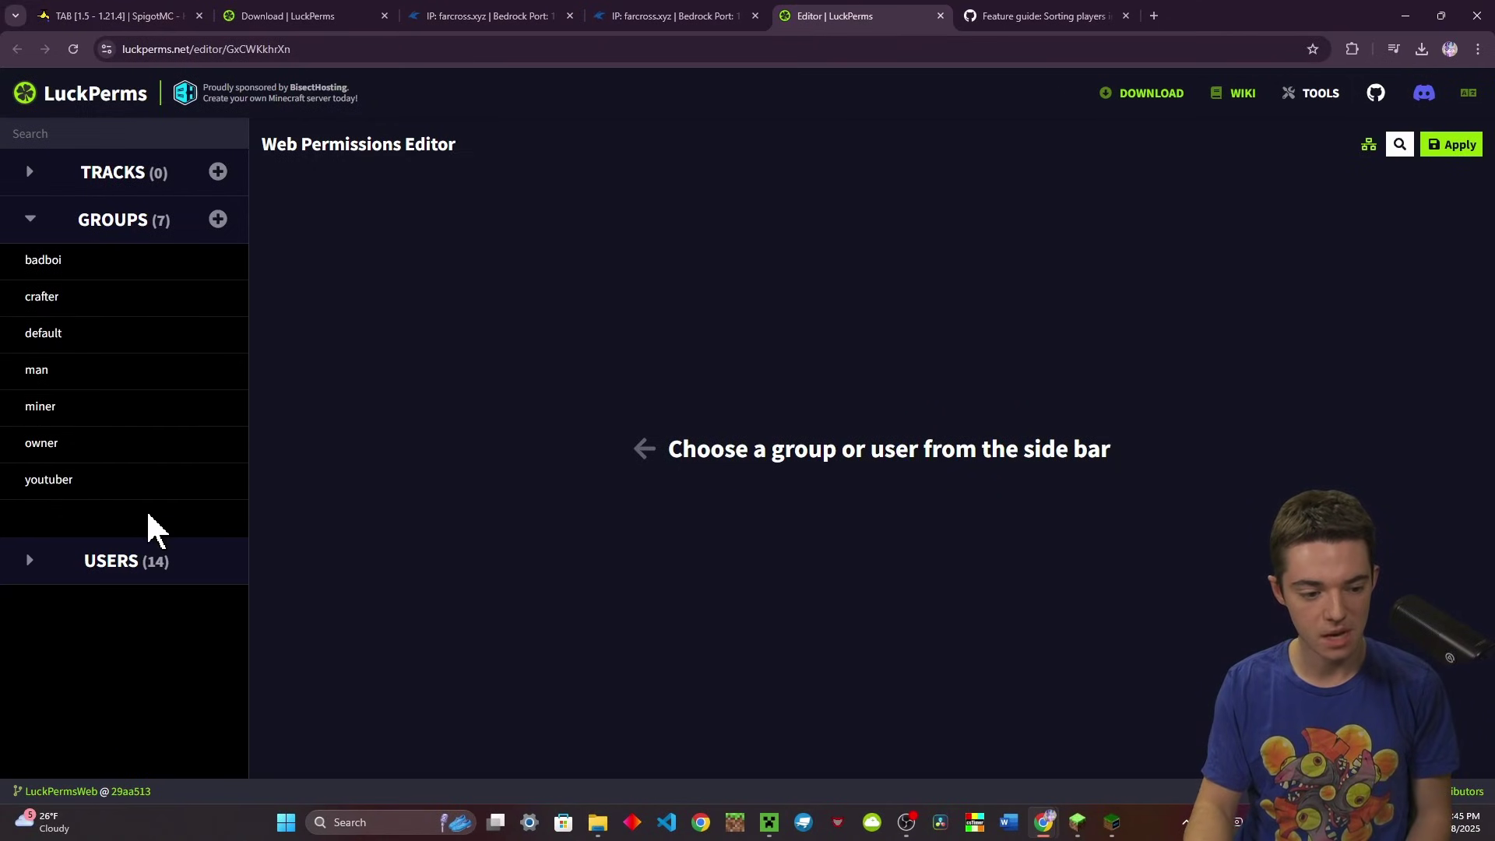
{"action": "left_click", "coordinate": [672, 15]}
{"action": "left_click", "coordinate": [484, 16]}
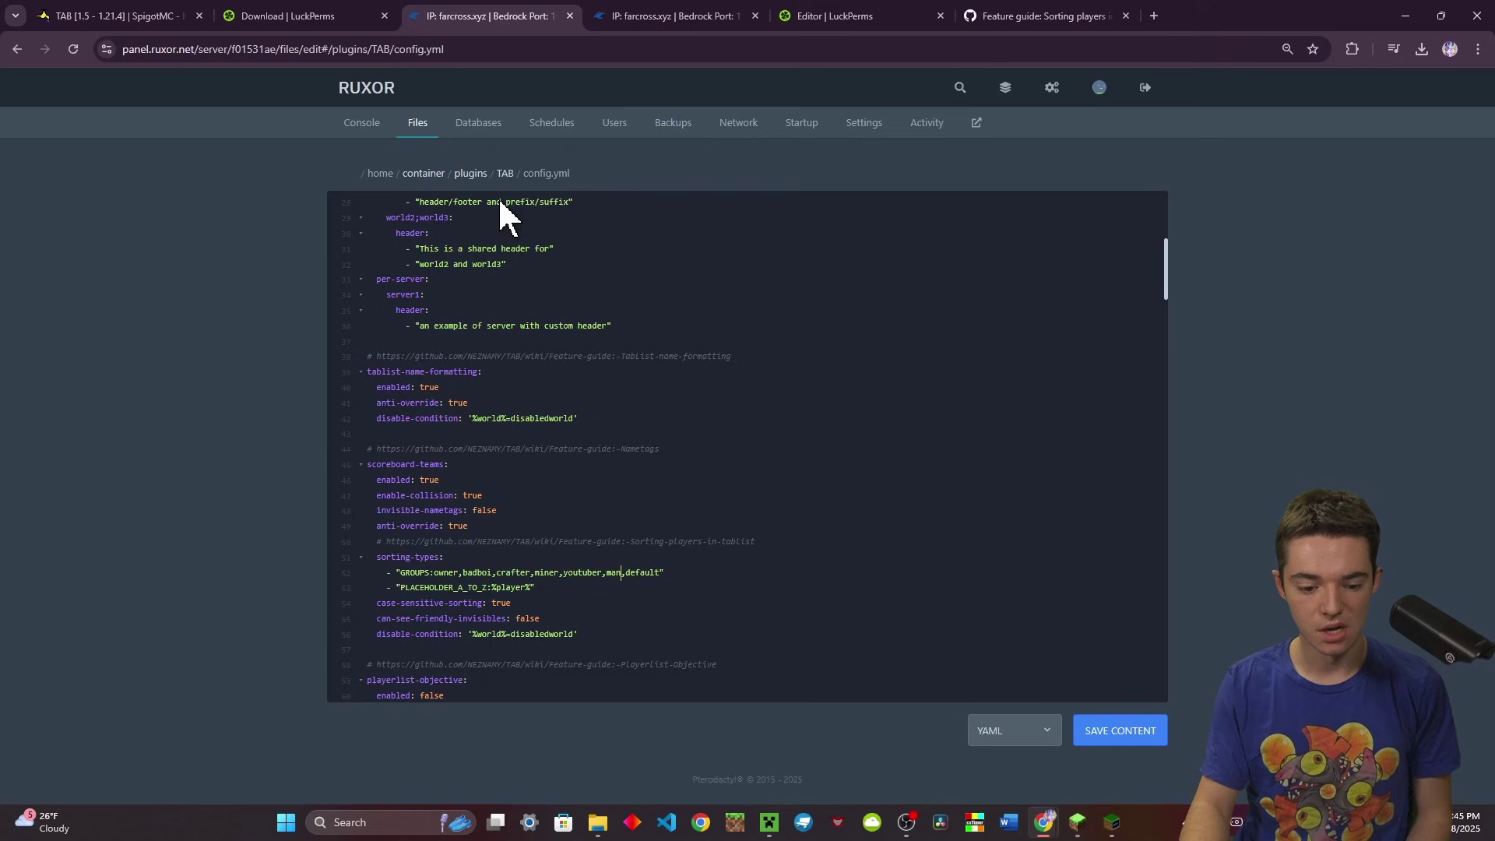
Step: Save config.yml, run /tab reload in Minecraft, and check the new tab list order
{"action": "left_click", "coordinate": [1120, 729]}
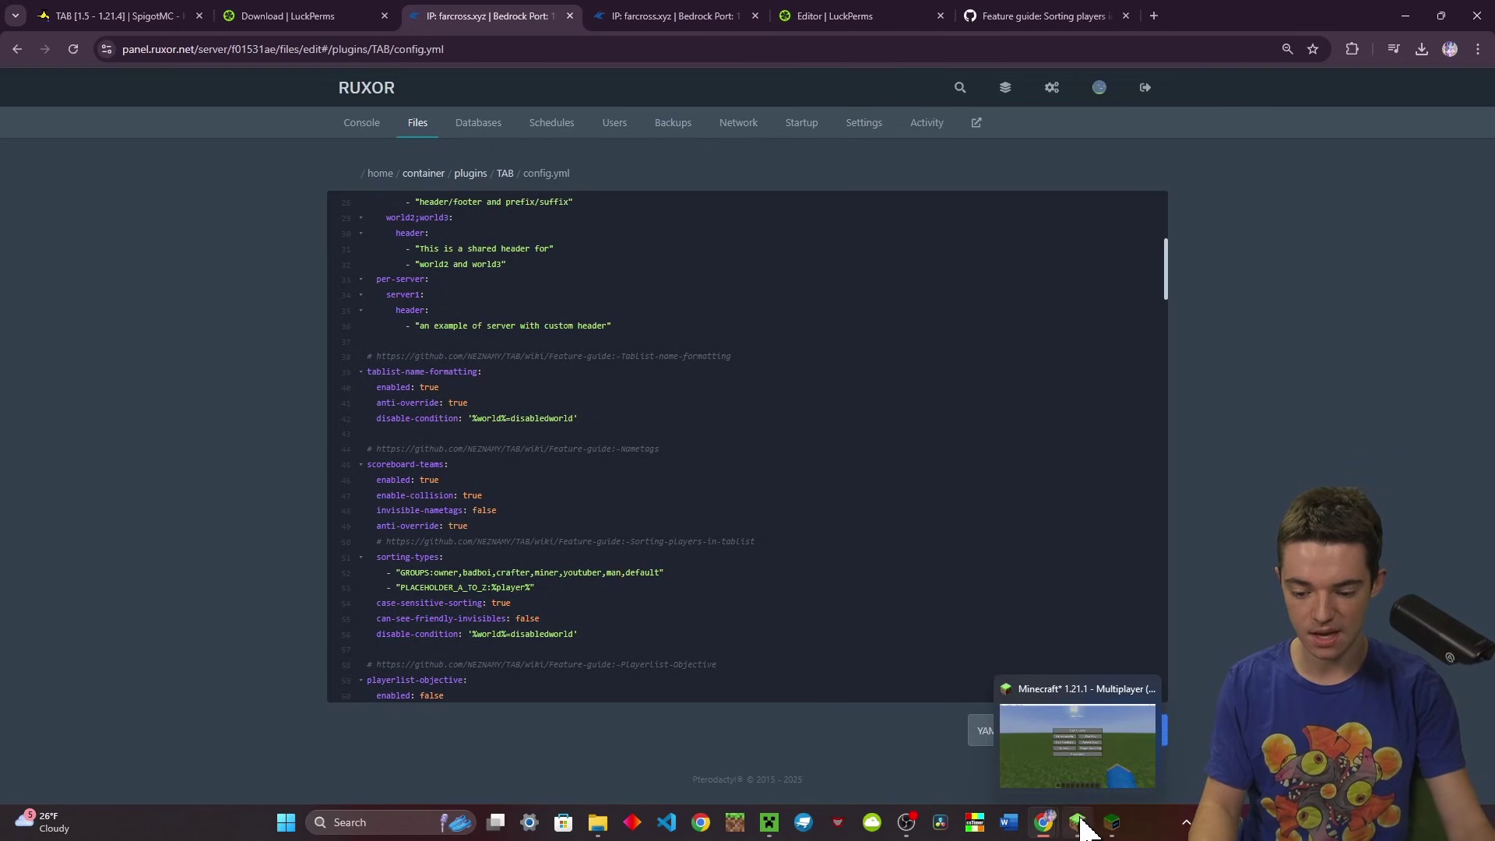
{"action": "left_click", "coordinate": [1104, 820]}
{"action": "type", "text": "/tab reload"}
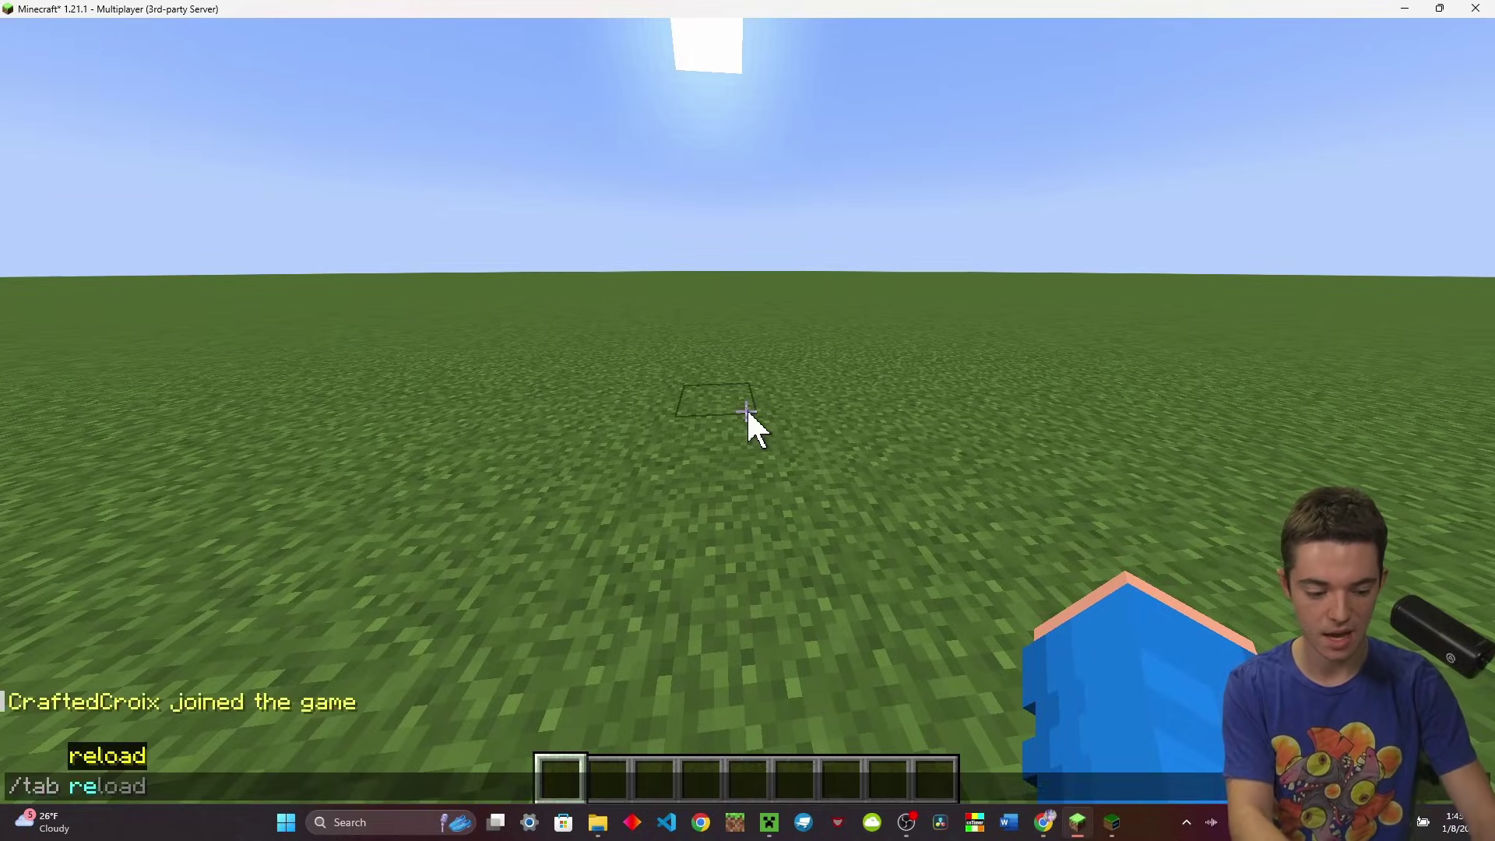
{"action": "key", "text": "Return"}
{"action": "key", "text": "Tab"}
{"action": "key", "text": "Tab"}
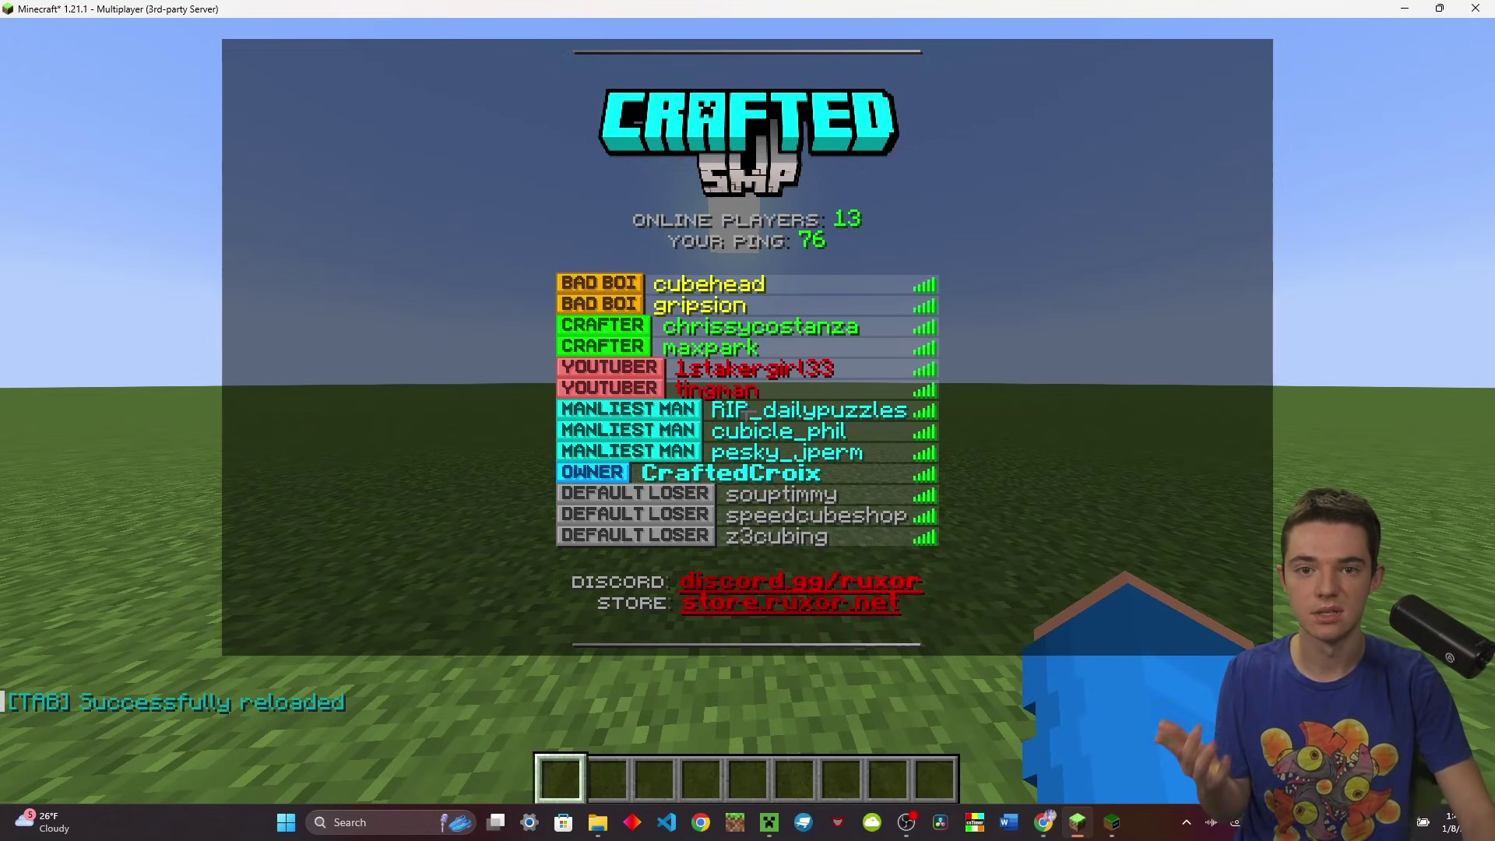
{"action": "key", "text": "t"}
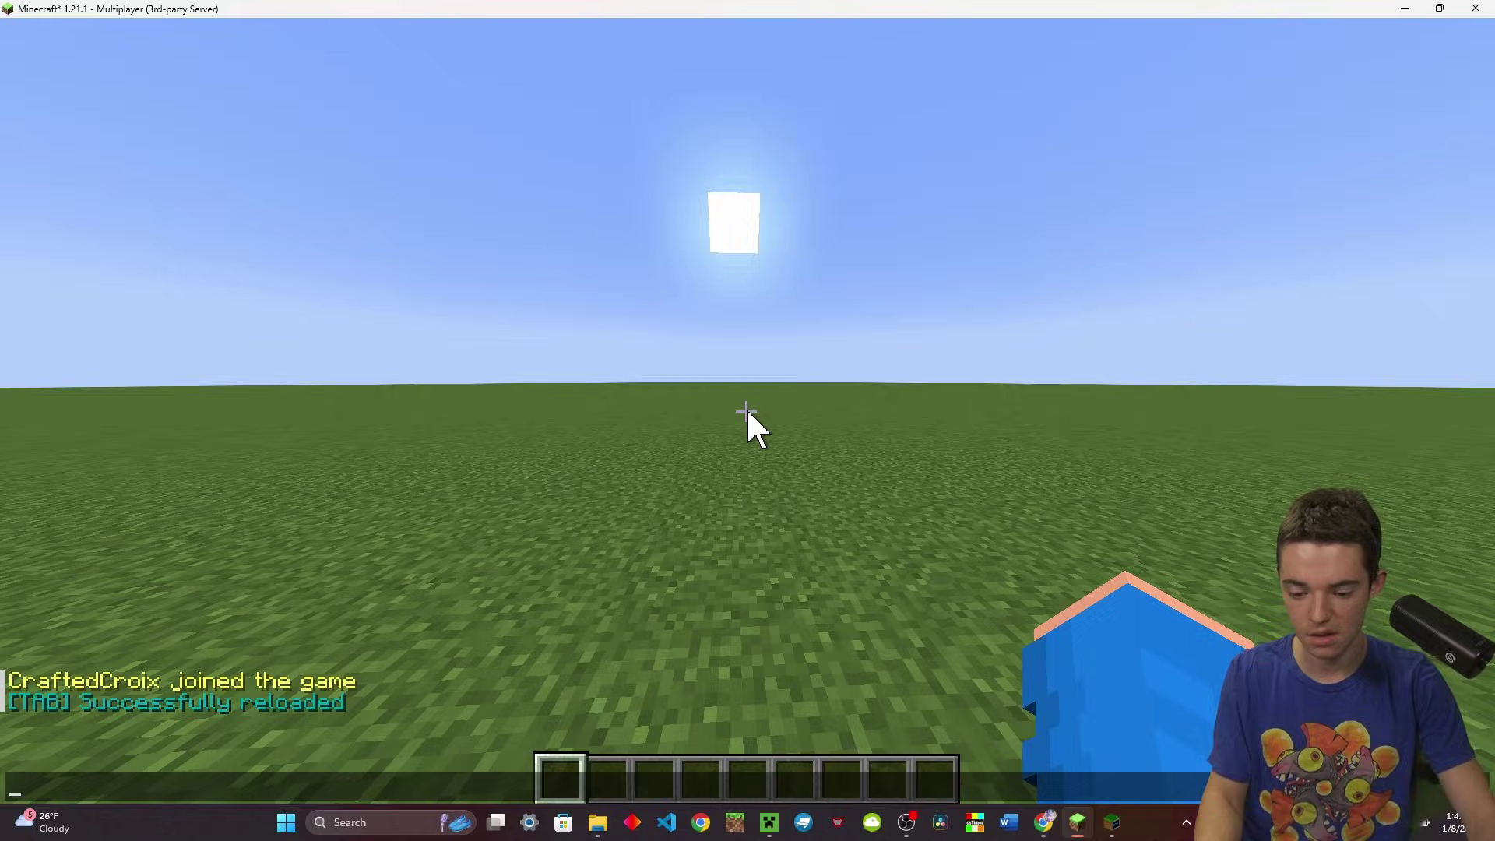
Step: Add the man and youtuber entries to primary-group-finding-list in config.yml and save
{"action": "left_click", "coordinate": [1052, 825]}
{"action": "left_click", "coordinate": [1007, 767]}
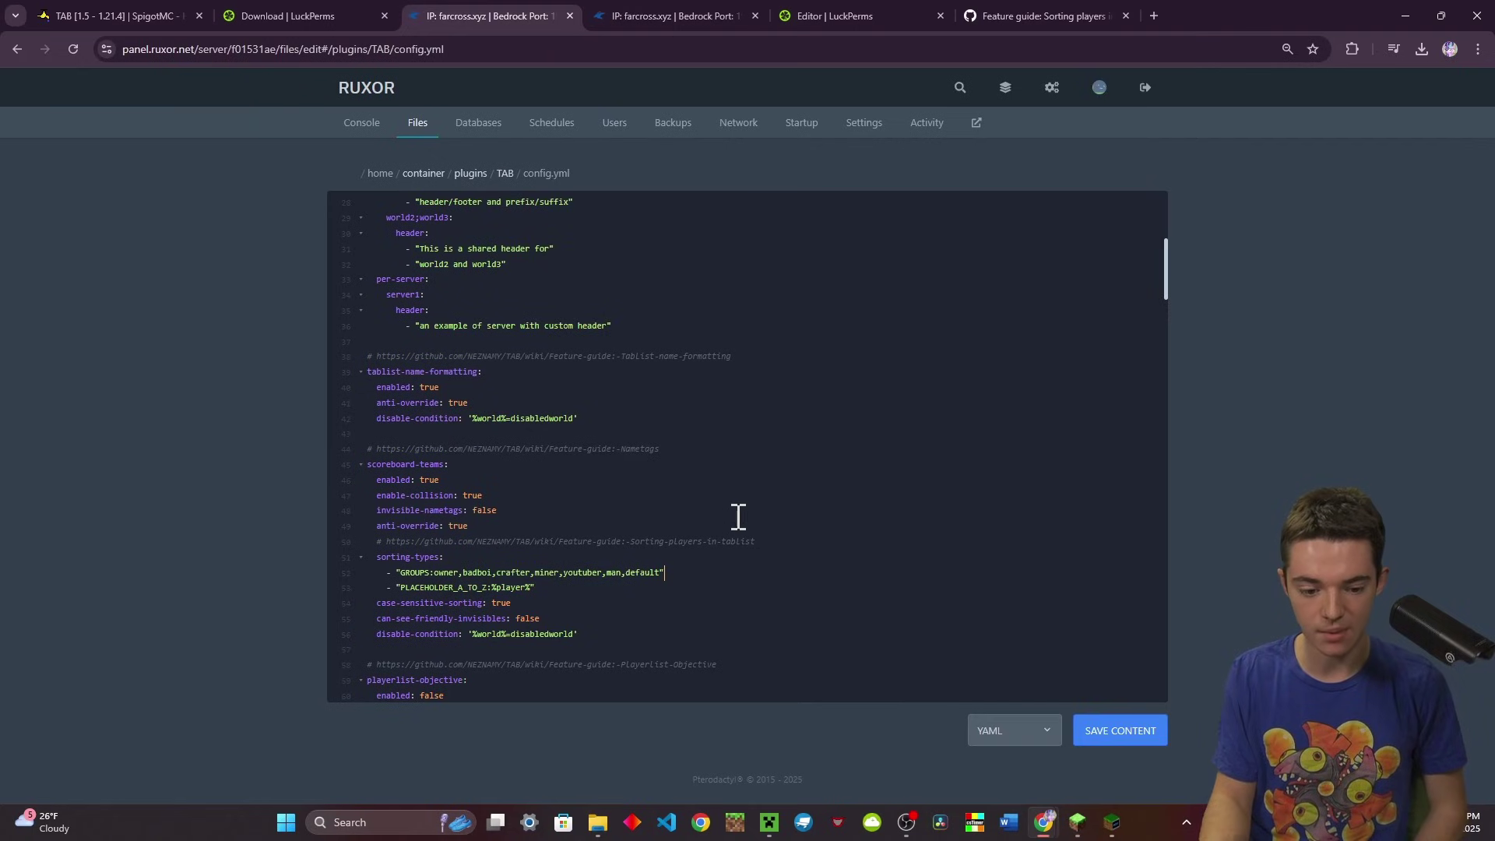
{"action": "scroll", "coordinate": [702, 445], "scroll_direction": "down", "scroll_amount": 4}
{"action": "scroll", "coordinate": [677, 445], "scroll_direction": "down", "scroll_amount": 4}
{"action": "scroll", "coordinate": [671, 446], "scroll_direction": "down", "scroll_amount": 4}
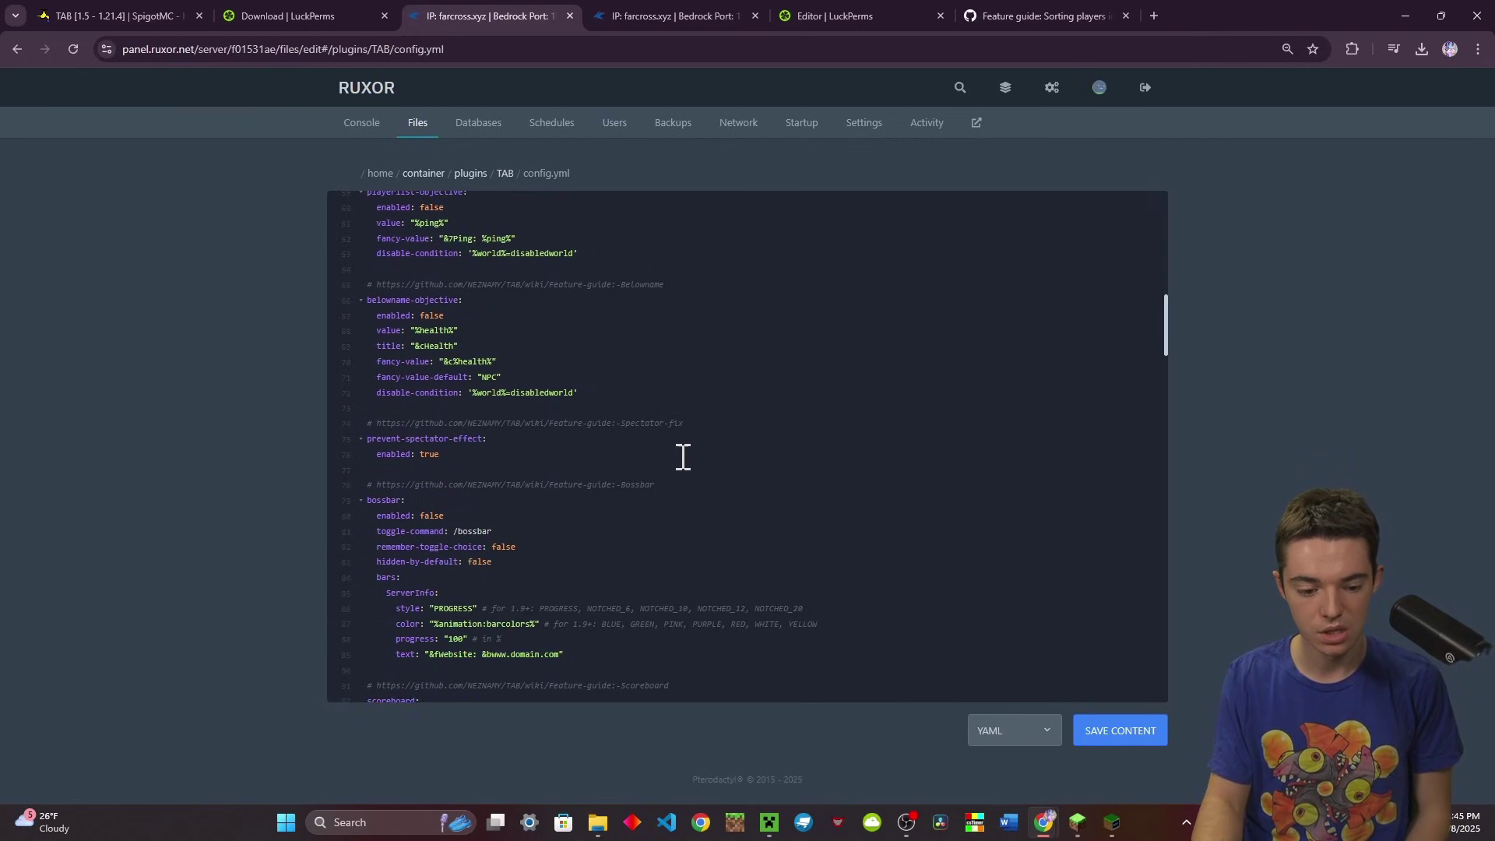
{"action": "scroll", "coordinate": [660, 446], "scroll_direction": "down", "scroll_amount": 4}
{"action": "scroll", "coordinate": [661, 446], "scroll_direction": "down", "scroll_amount": 4}
{"action": "scroll", "coordinate": [654, 444], "scroll_direction": "down", "scroll_amount": 4}
{"action": "scroll", "coordinate": [648, 441], "scroll_direction": "down", "scroll_amount": 4}
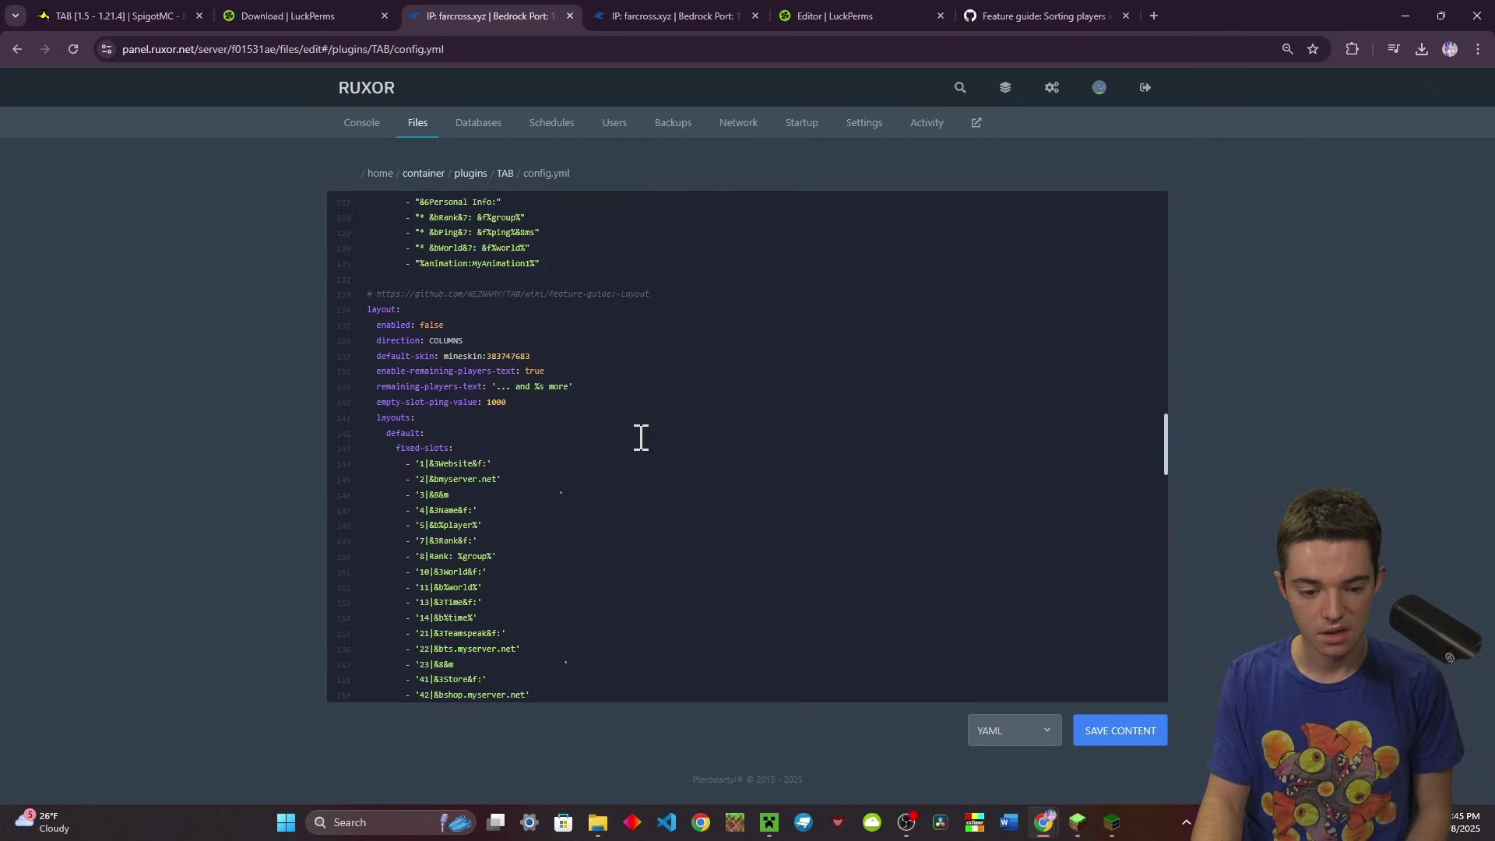
{"action": "scroll", "coordinate": [637, 436], "scroll_direction": "down", "scroll_amount": 3}
{"action": "scroll", "coordinate": [639, 435], "scroll_direction": "down", "scroll_amount": 4}
{"action": "scroll", "coordinate": [634, 436], "scroll_direction": "down", "scroll_amount": 3}
{"action": "scroll", "coordinate": [631, 435], "scroll_direction": "down", "scroll_amount": 3}
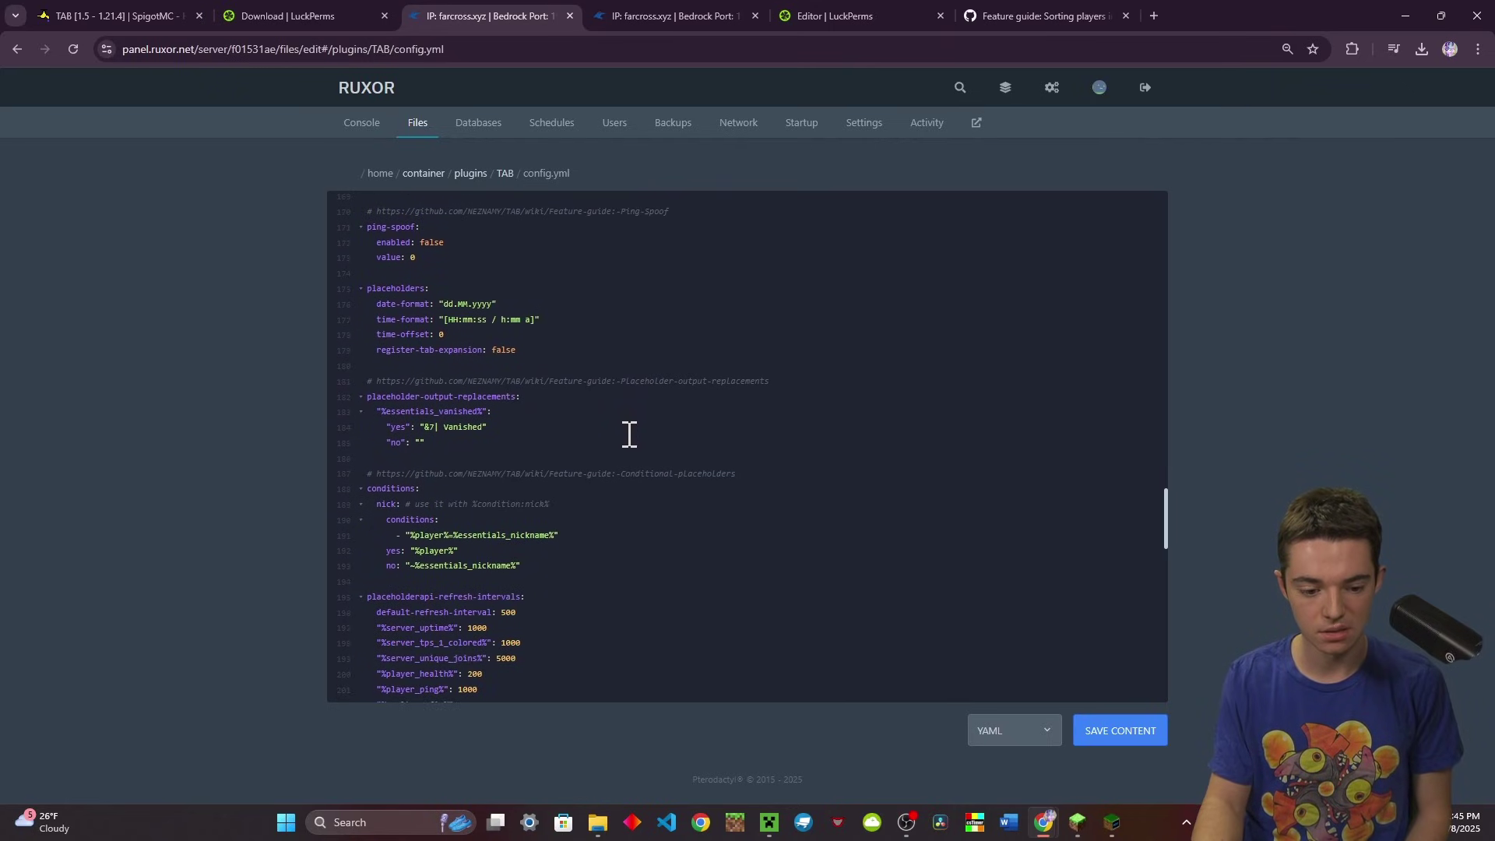
{"action": "scroll", "coordinate": [626, 440], "scroll_direction": "down", "scroll_amount": 4}
{"action": "scroll", "coordinate": [626, 440], "scroll_direction": "down", "scroll_amount": 4}
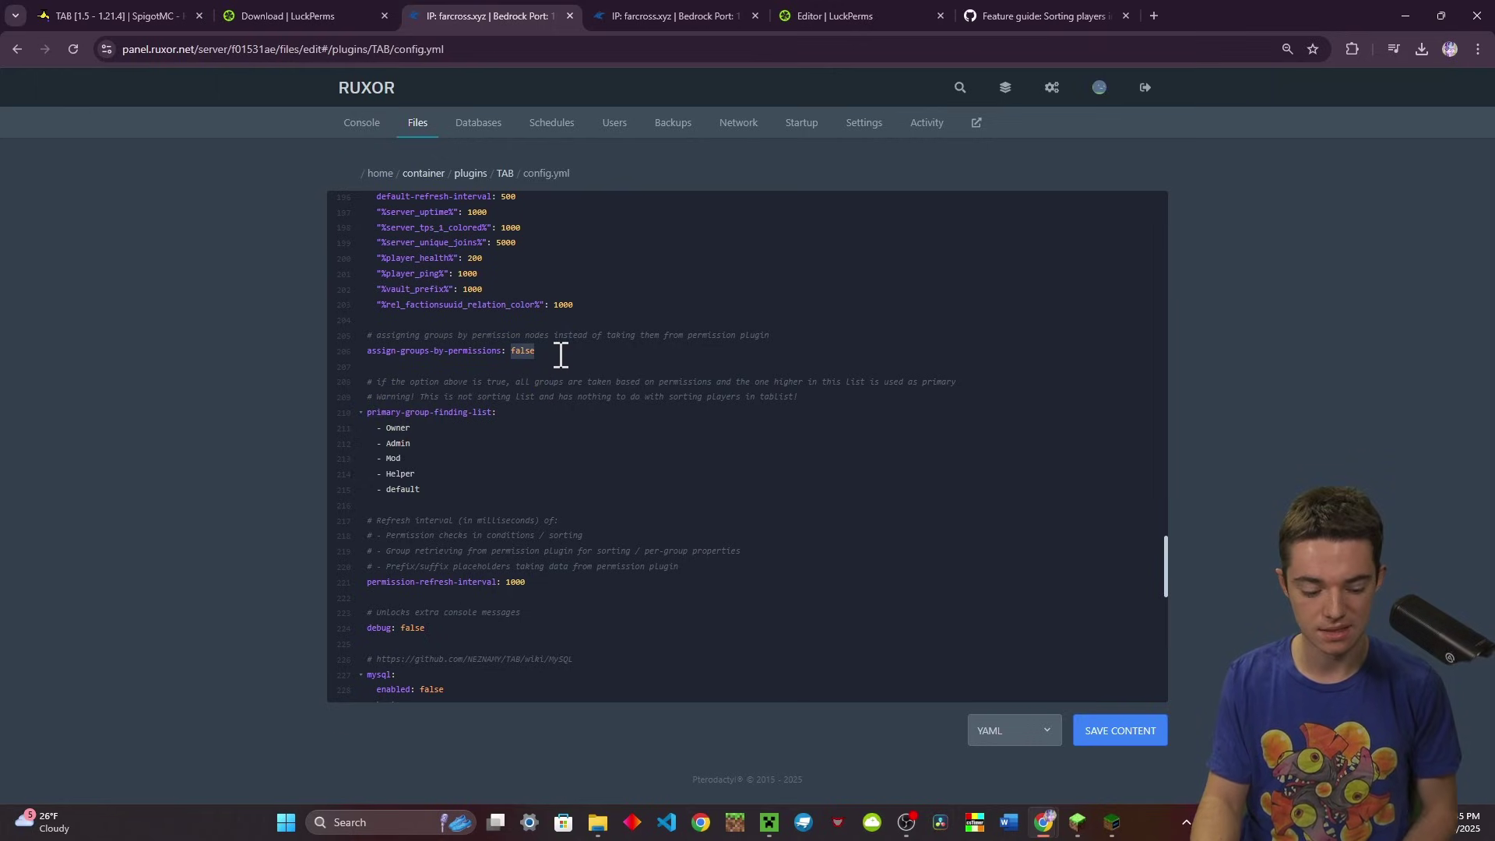
{"action": "type", "text": "tru"}
{"action": "key", "text": "ctrl+s"}
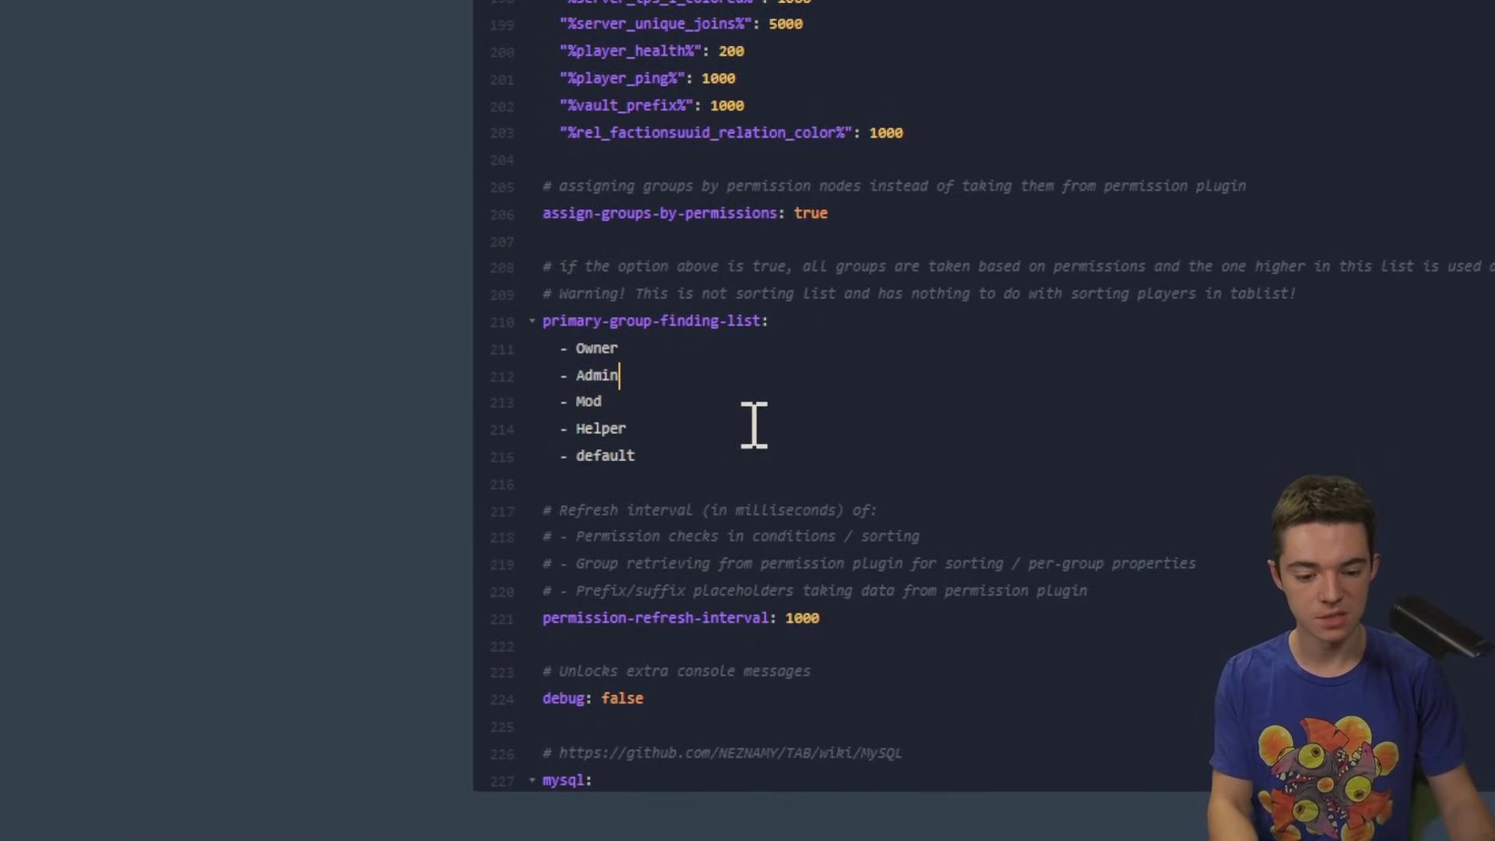
{"action": "key", "text": "ctrl+shift+Left"}
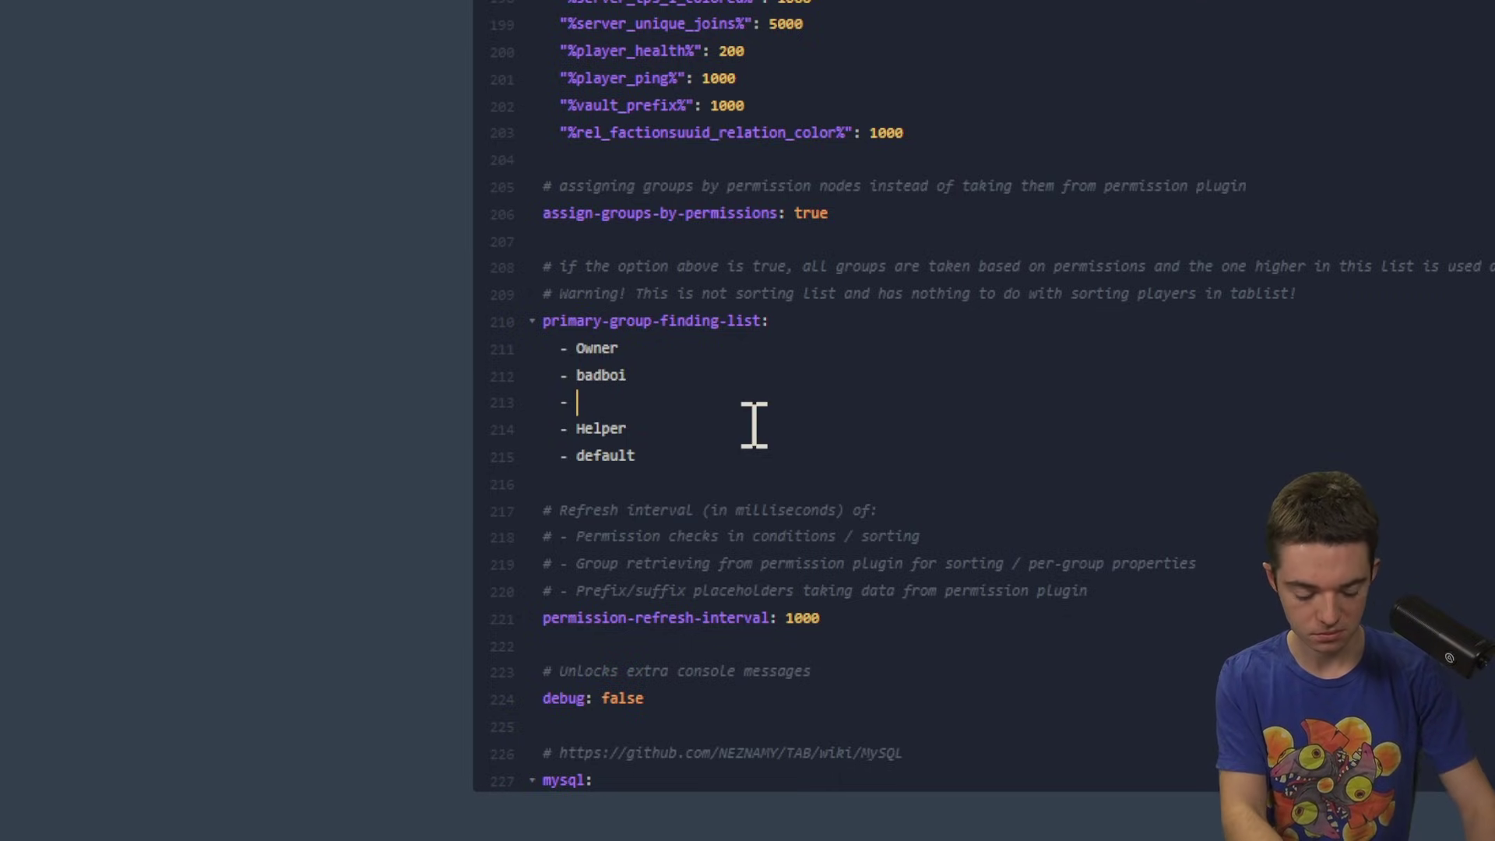
{"action": "left_click", "coordinate": [680, 401]}
{"action": "type", "text": "crafter"}
{"action": "key", "text": "Down"}
{"action": "key", "text": "ctrl+shift+Left"}
{"action": "type", "text": "min"}
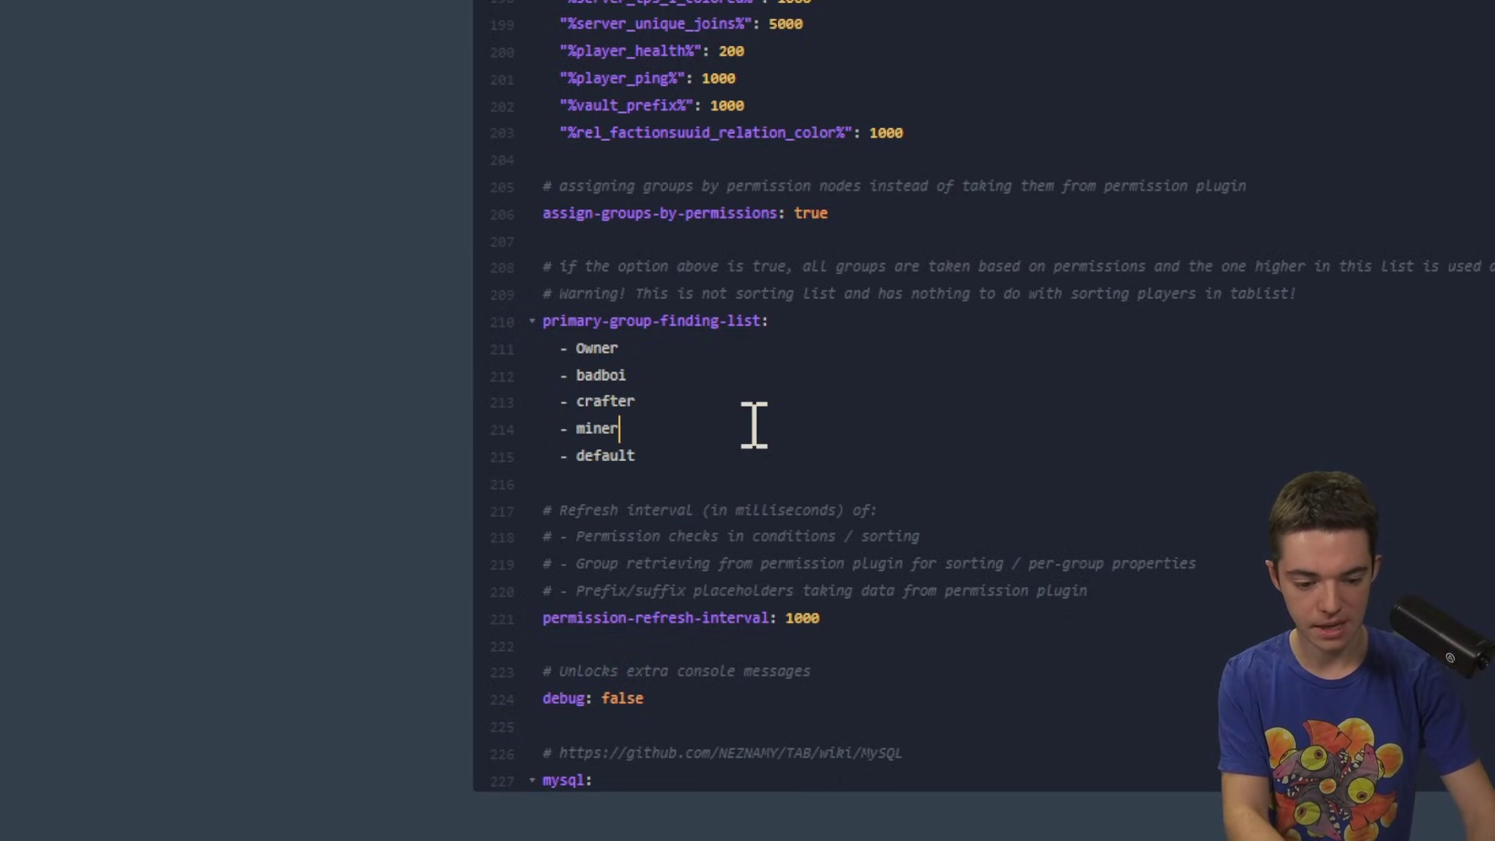
{"action": "key", "text": "Return"}
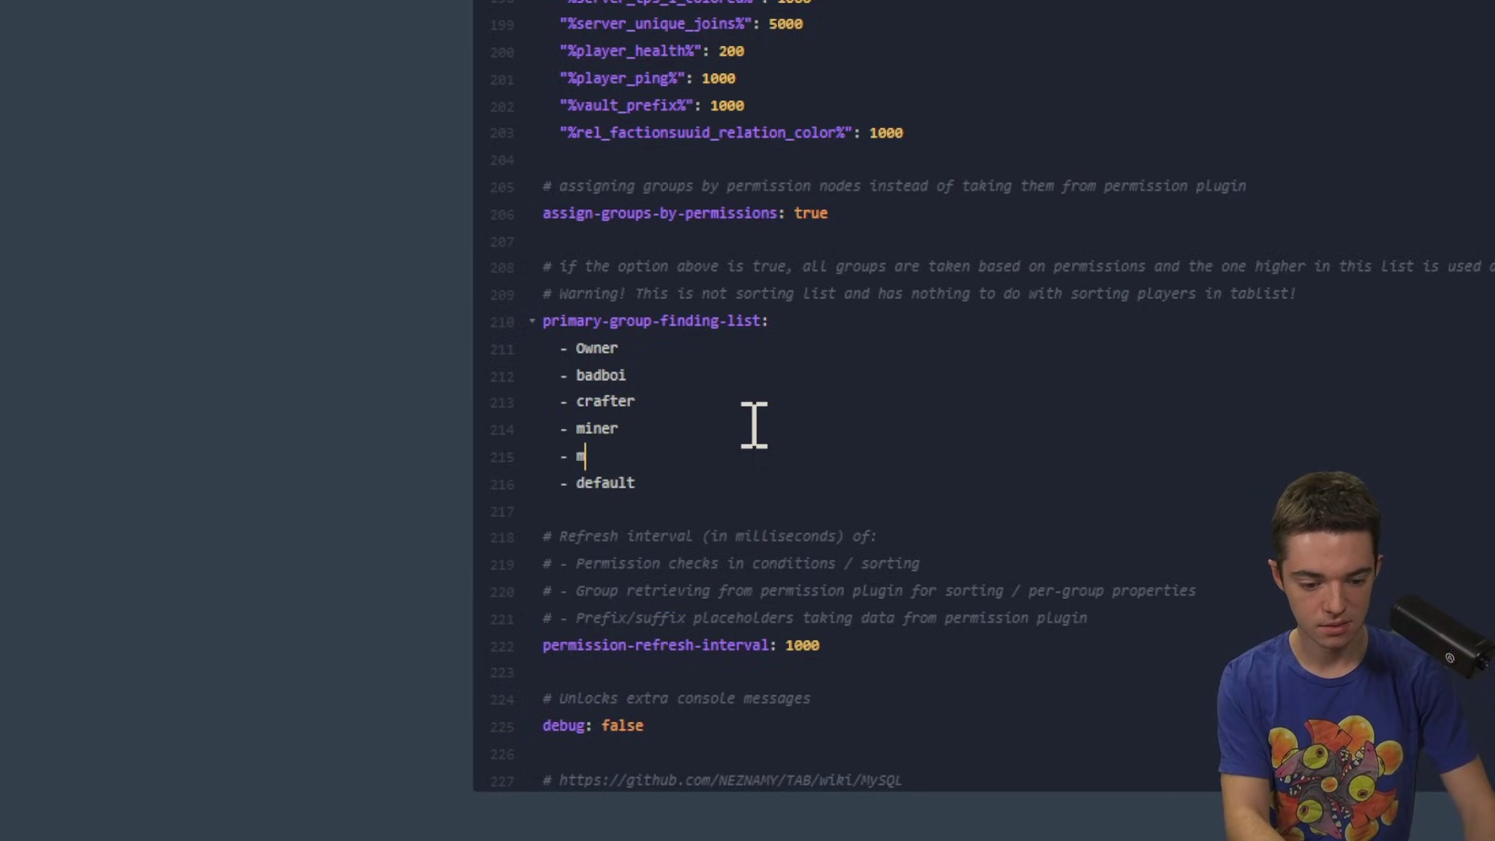
{"action": "type", "text": "an"}
{"action": "key", "text": "Return"}
{"action": "type", "text": "- youtub"}
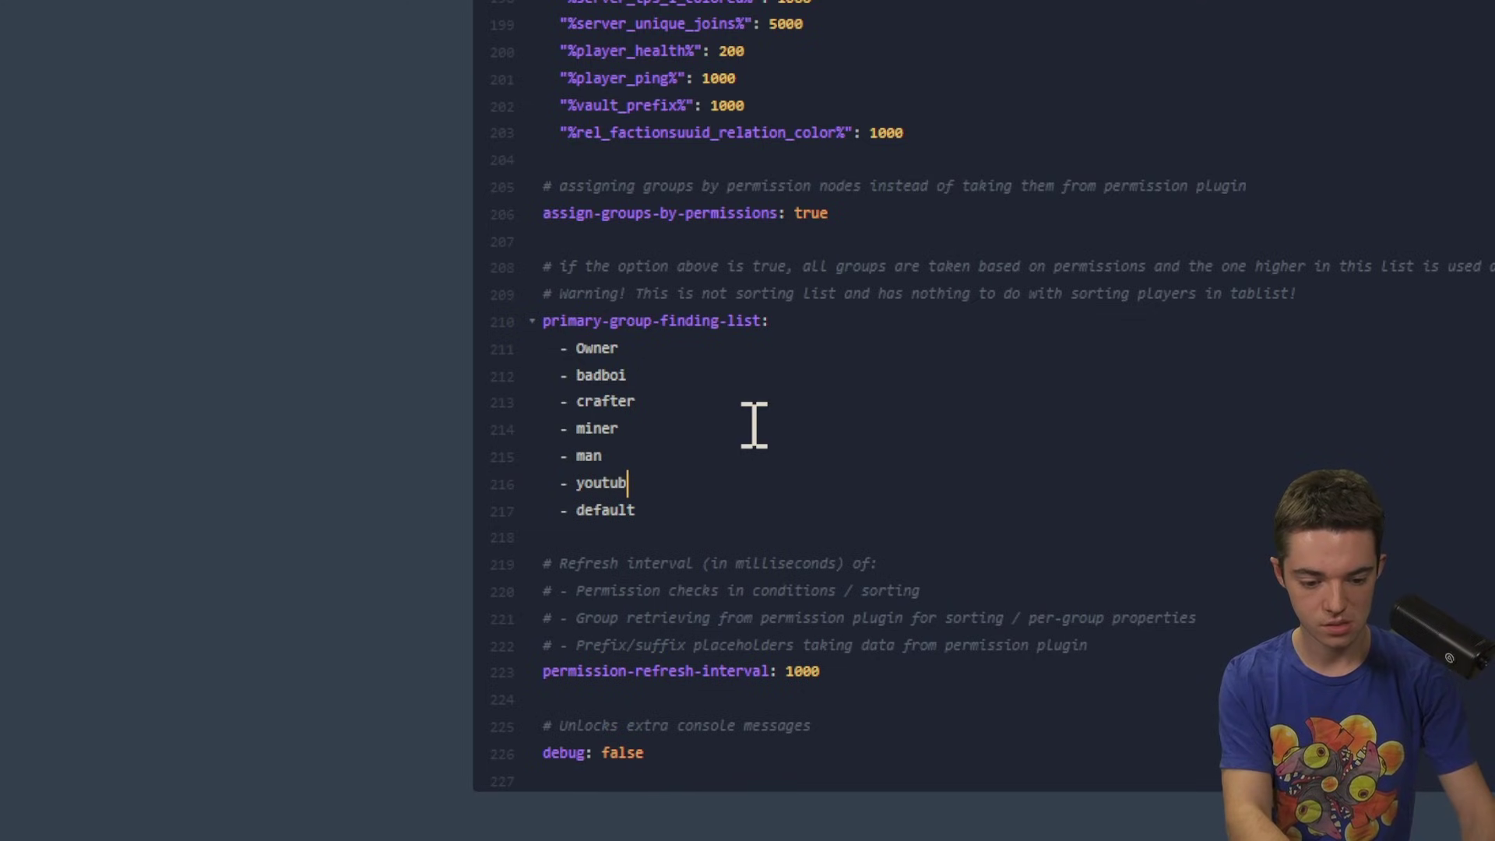
{"action": "type", "text": "er"}
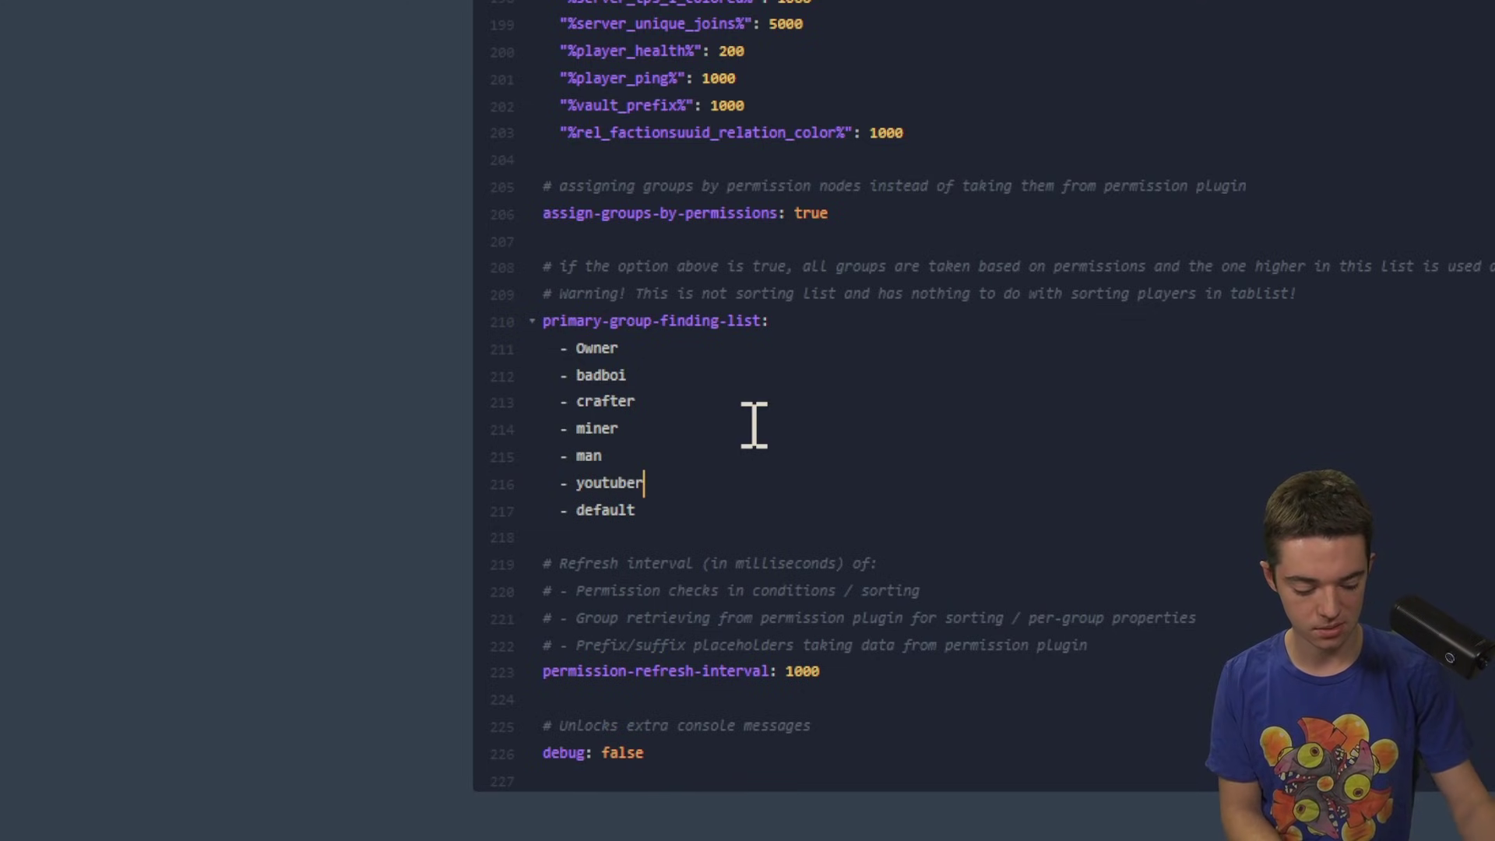
{"action": "key", "text": "ctrl+s"}
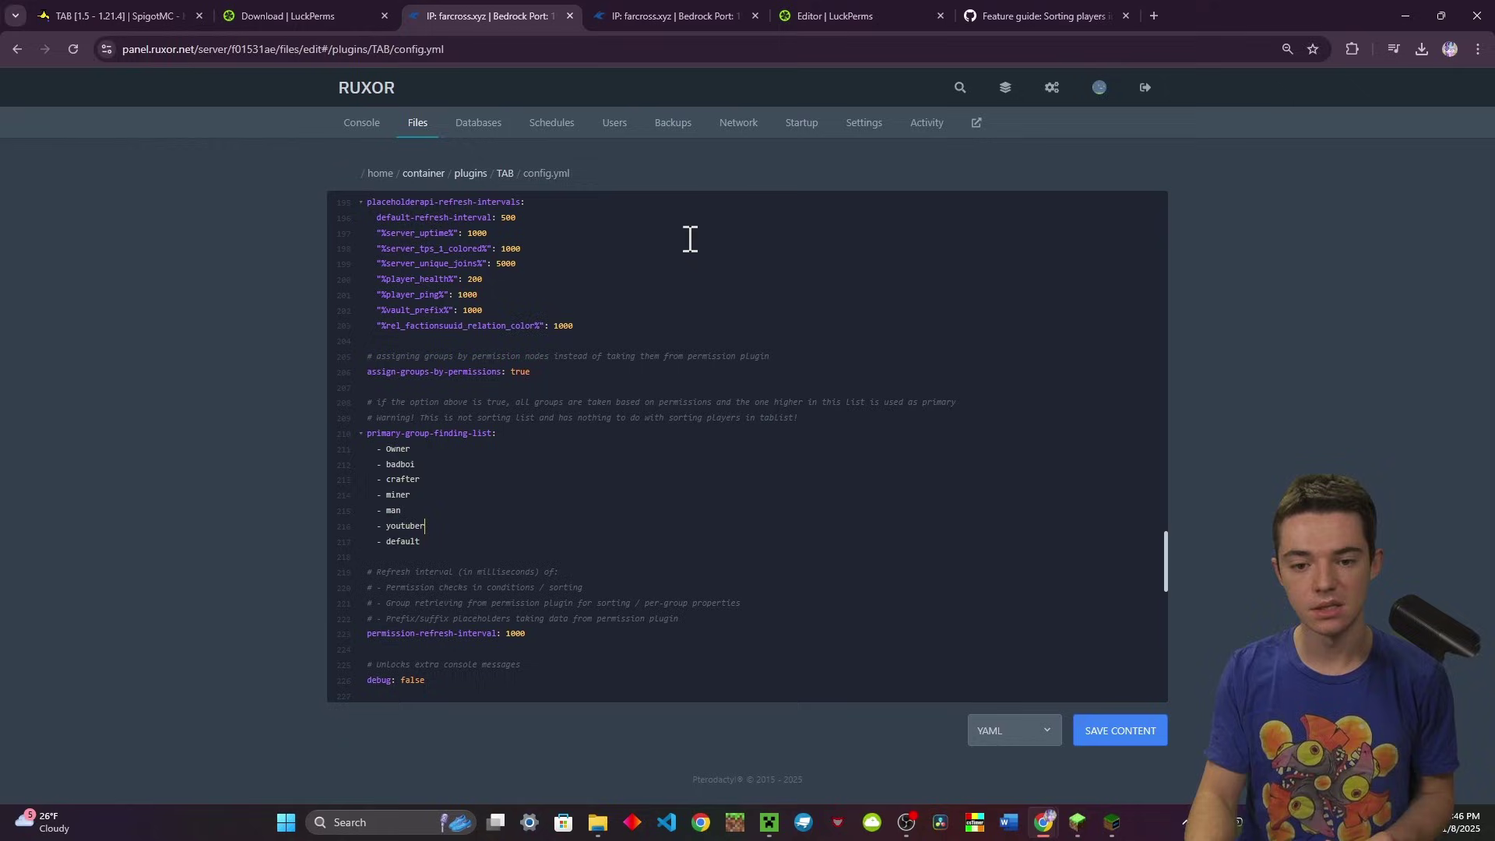
Step: Give the youtuber and badboi groups tab.group.youtuber and tab.group.badboi permissions
{"action": "left_click", "coordinate": [847, 14]}
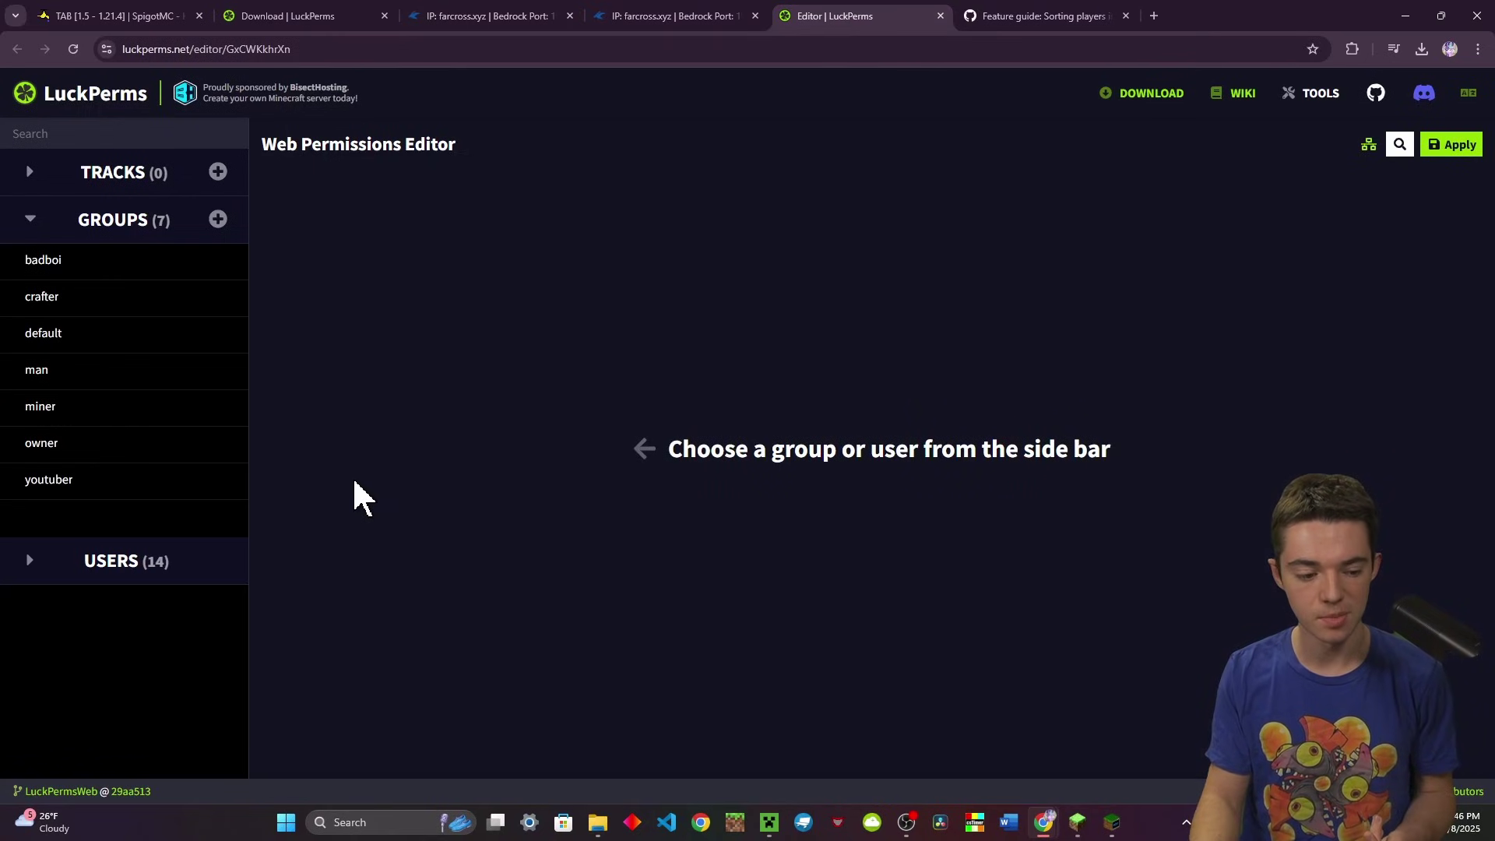
{"action": "left_click", "coordinate": [150, 479]}
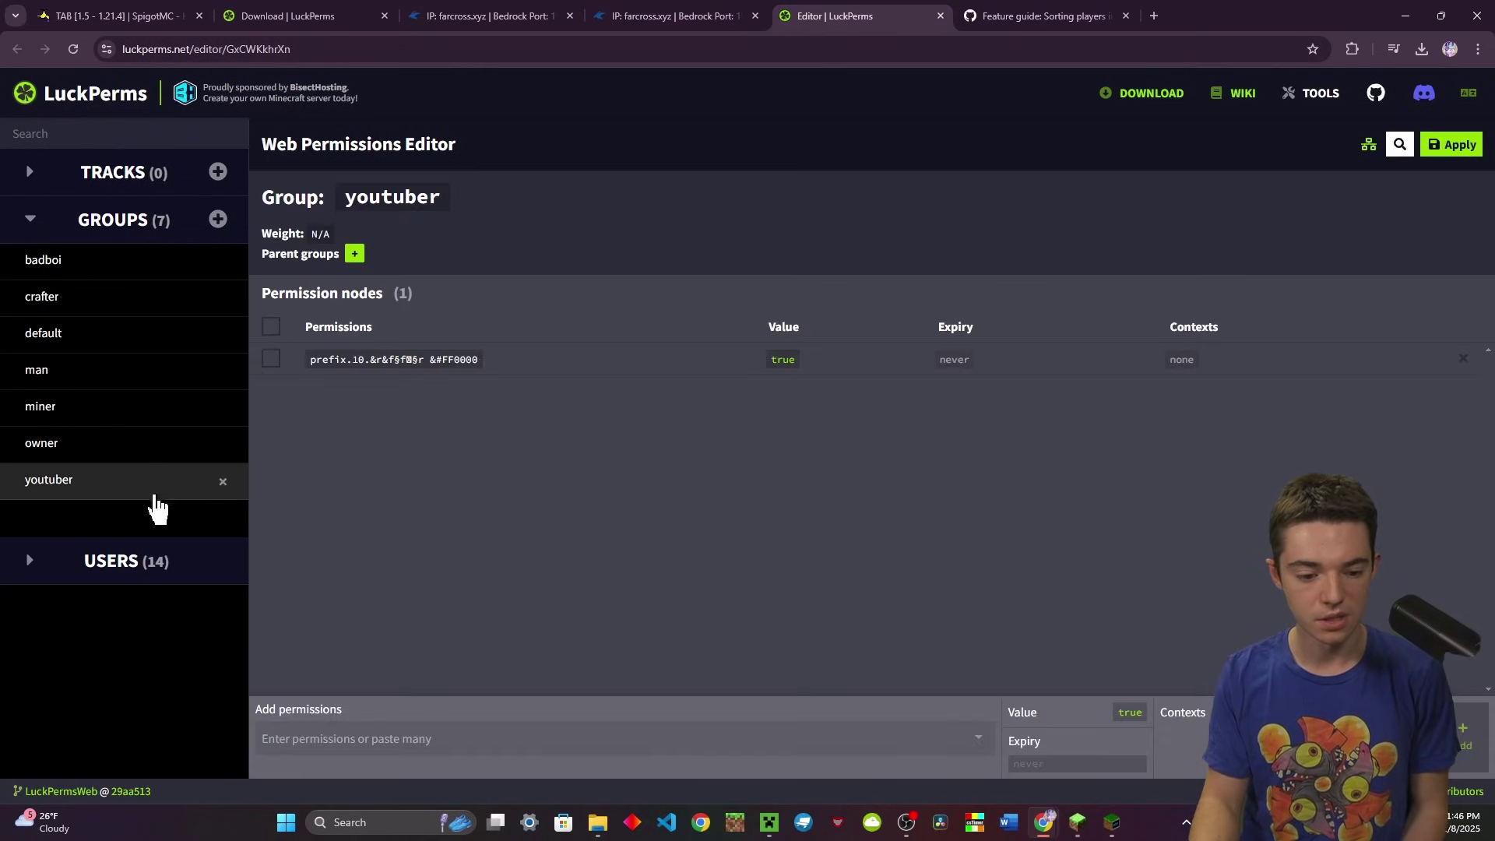
{"action": "left_click", "coordinate": [397, 738]}
{"action": "type", "text": "ta"}
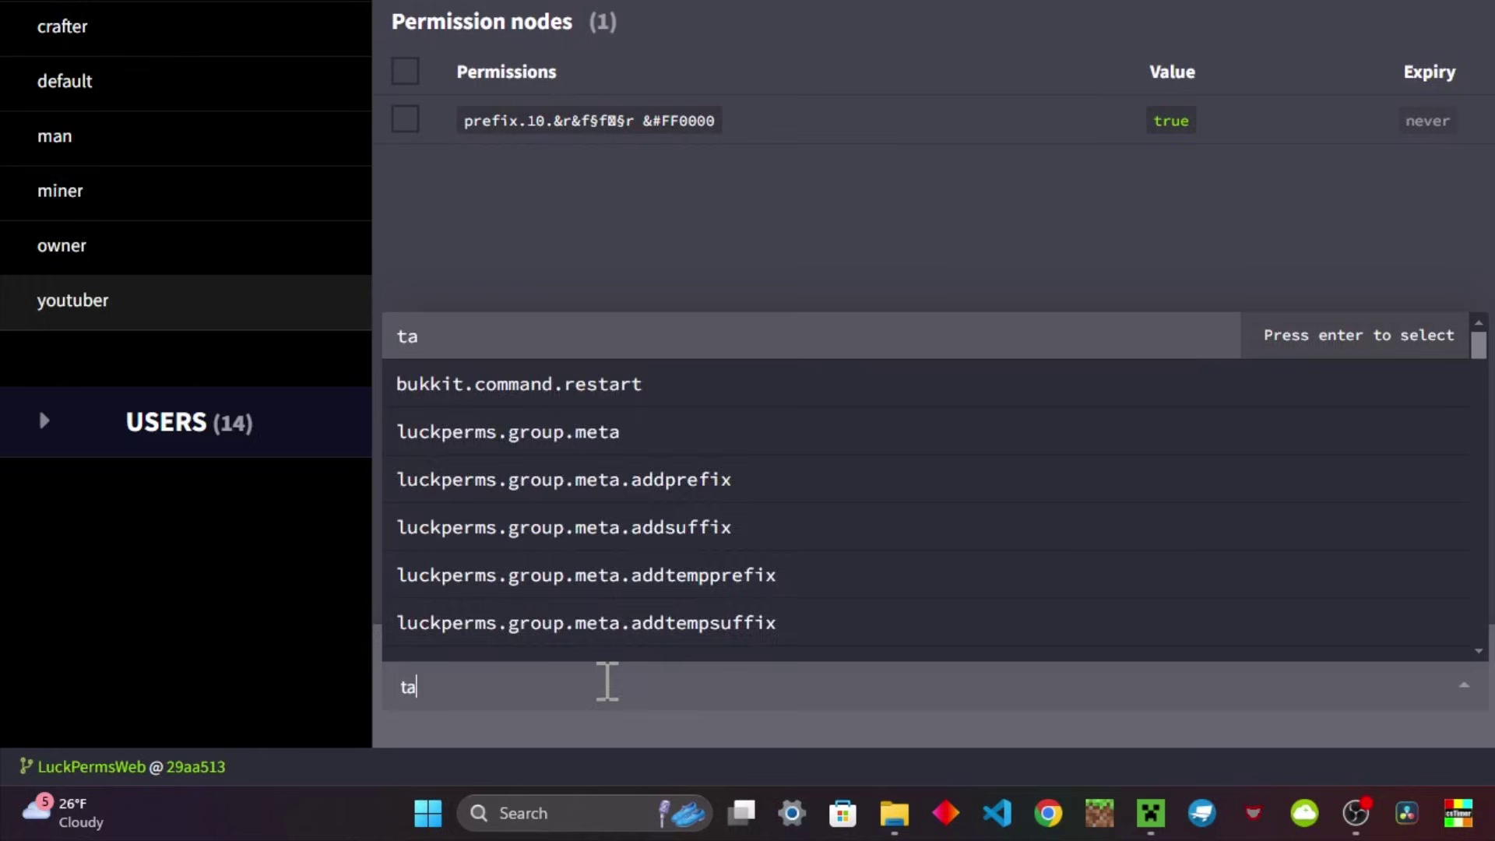
{"action": "type", "text": "b.grou"}
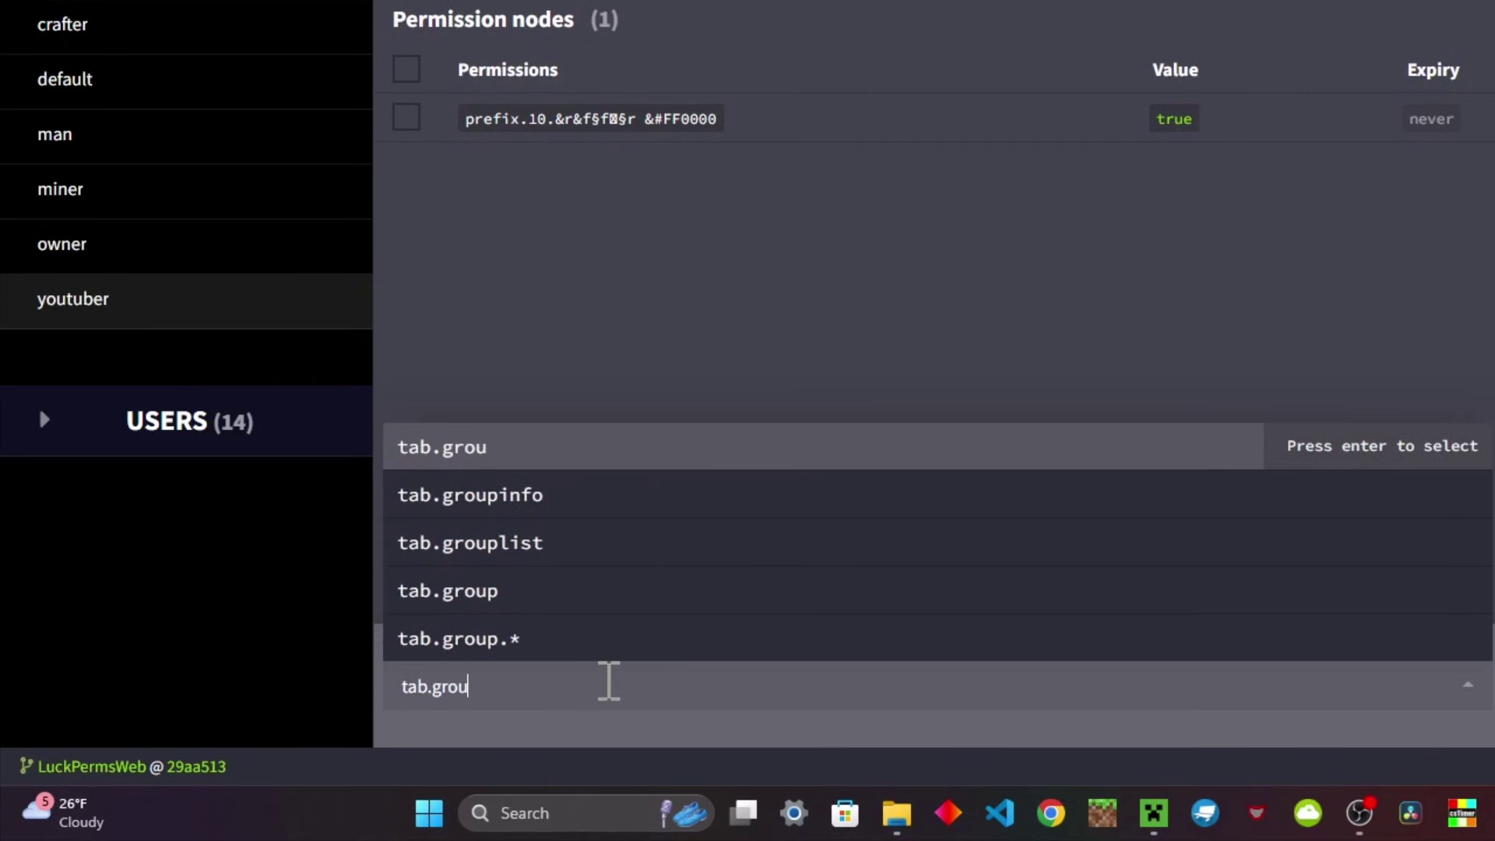
{"action": "type", "text": "p.youtuber"}
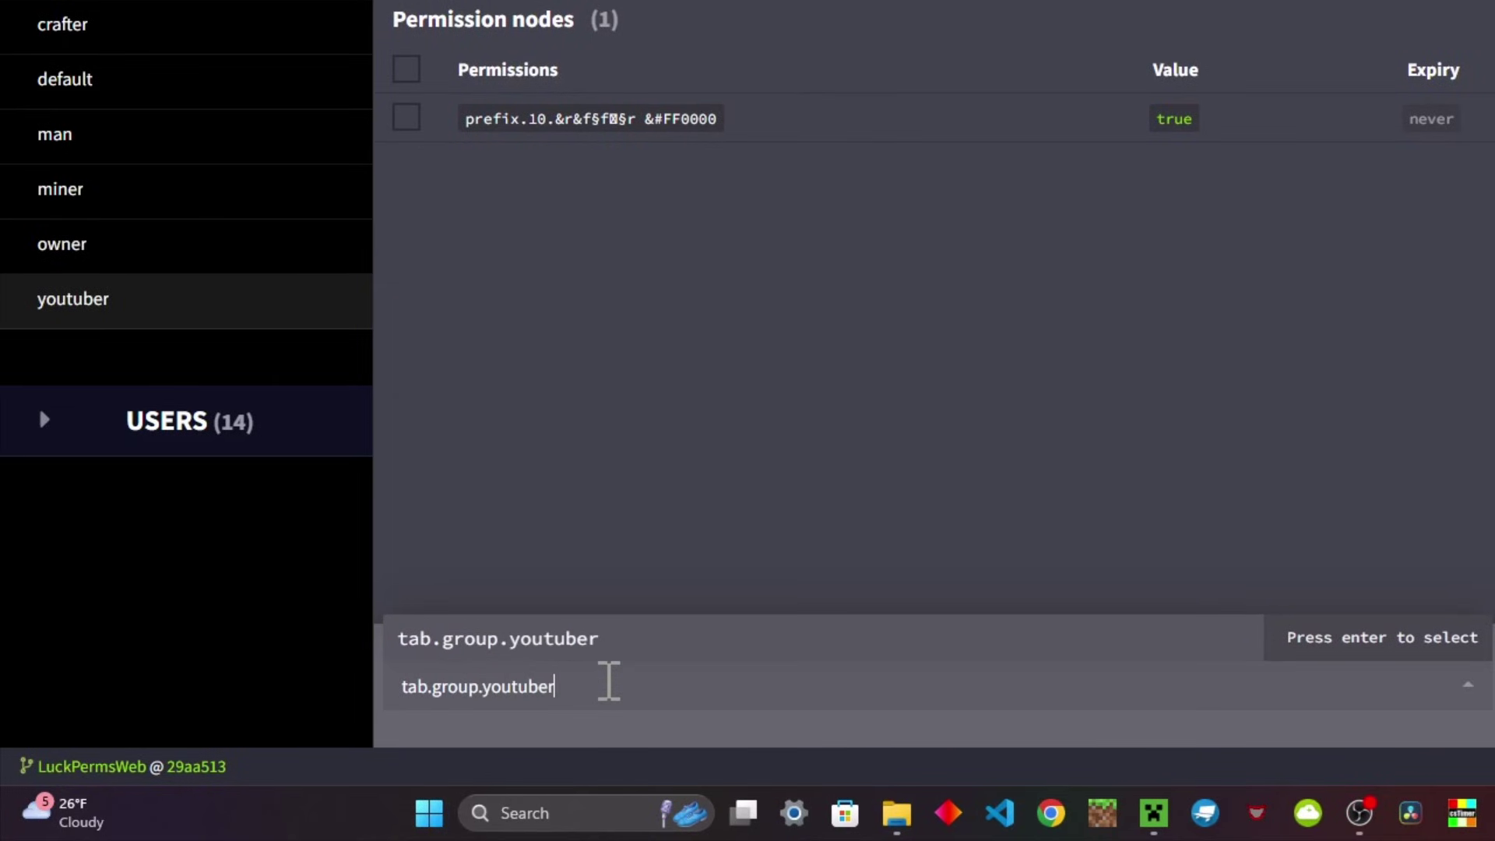
{"action": "key", "text": "Return"}
{"action": "key", "text": "Return"}
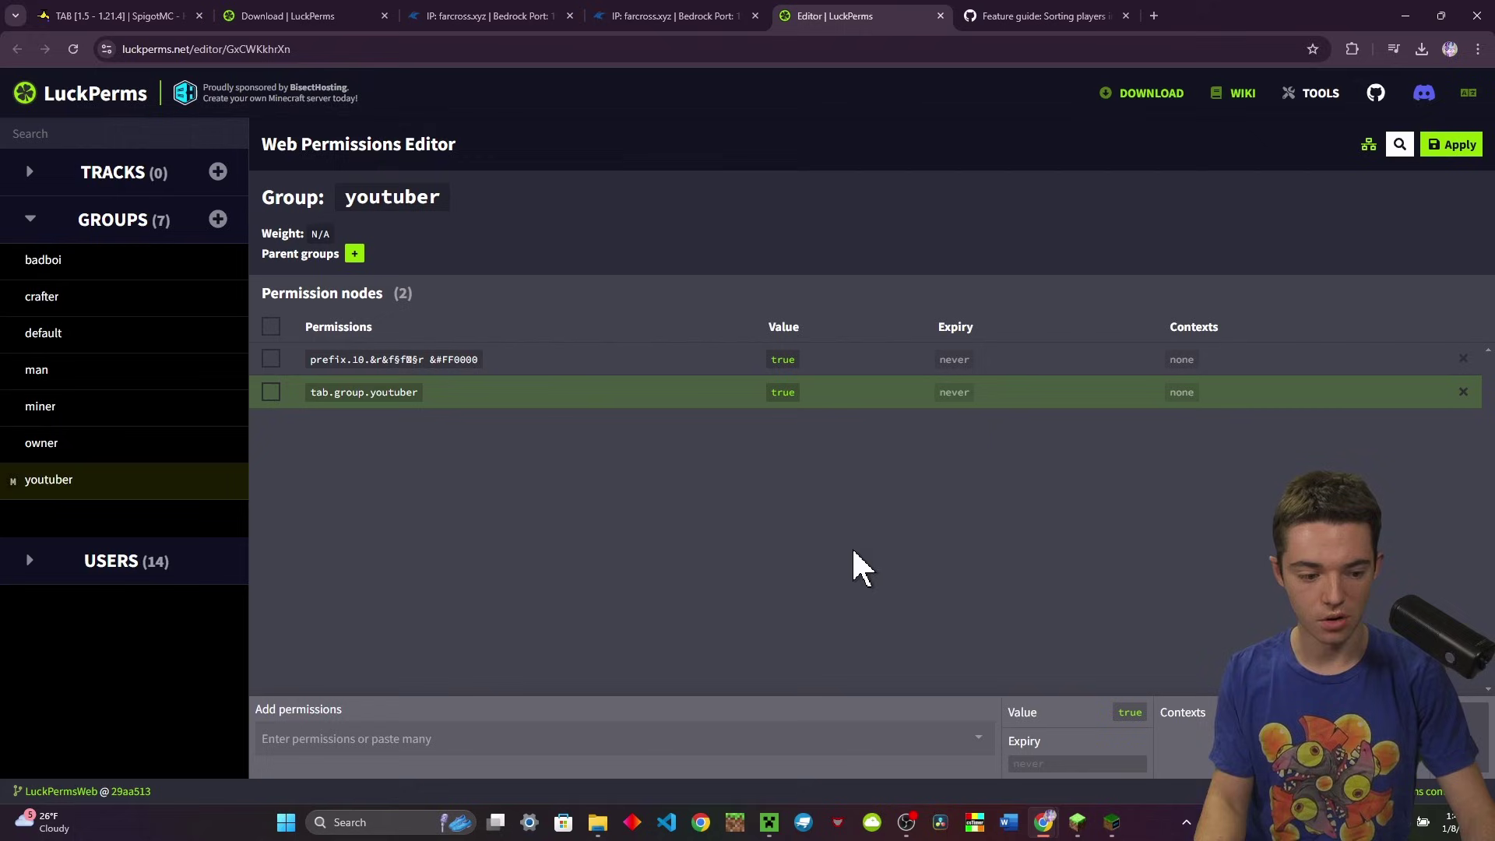
{"action": "left_click", "coordinate": [42, 260]}
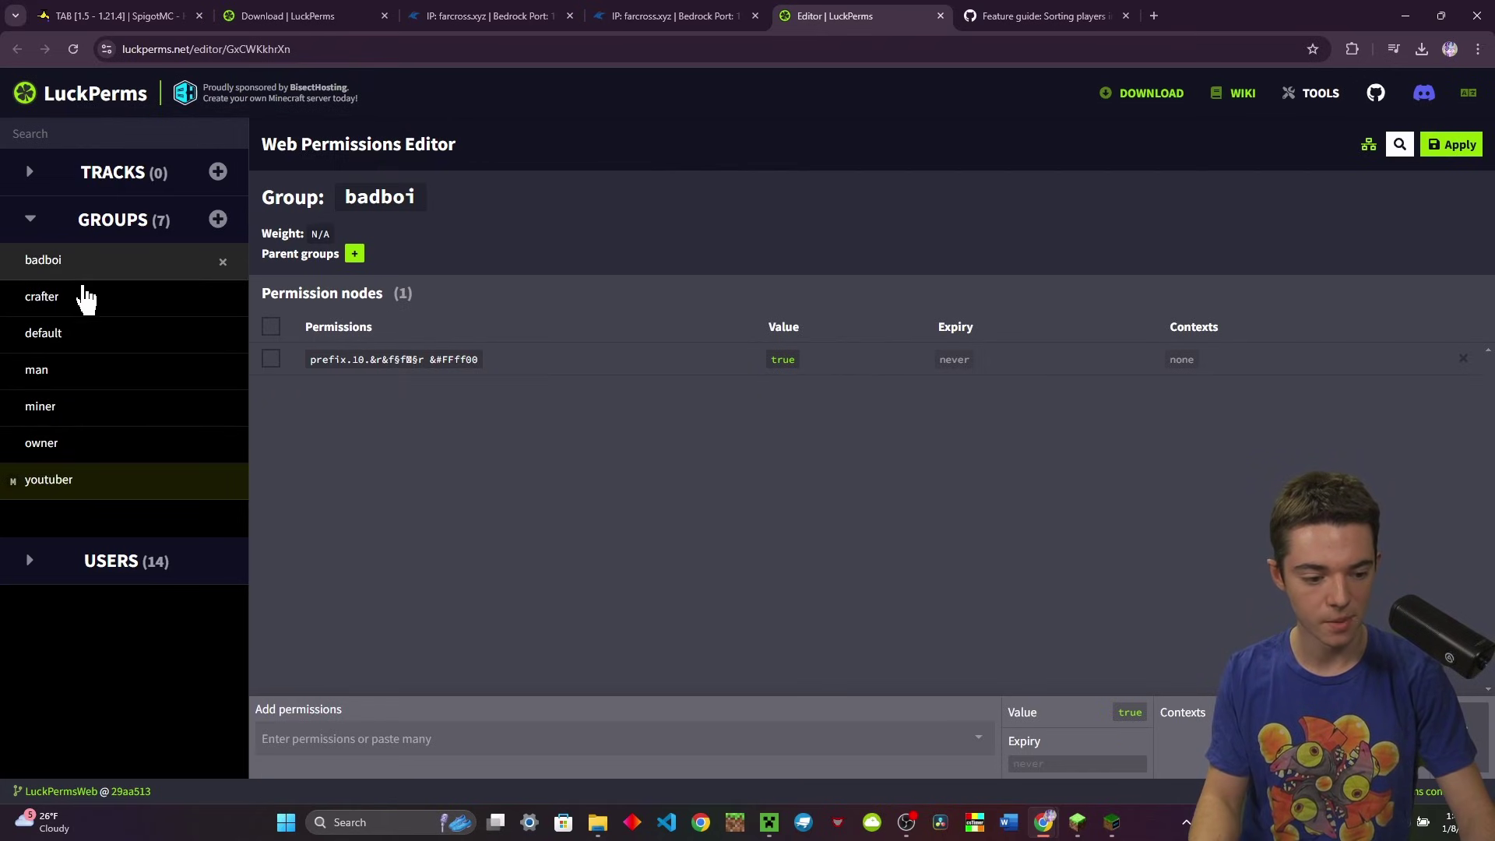
{"action": "left_click", "coordinate": [418, 737]}
{"action": "type", "text": "tab.group.bad"}
{"action": "key", "text": "Return"}
{"action": "key", "text": "Return"}
{"action": "left_click", "coordinate": [42, 296]}
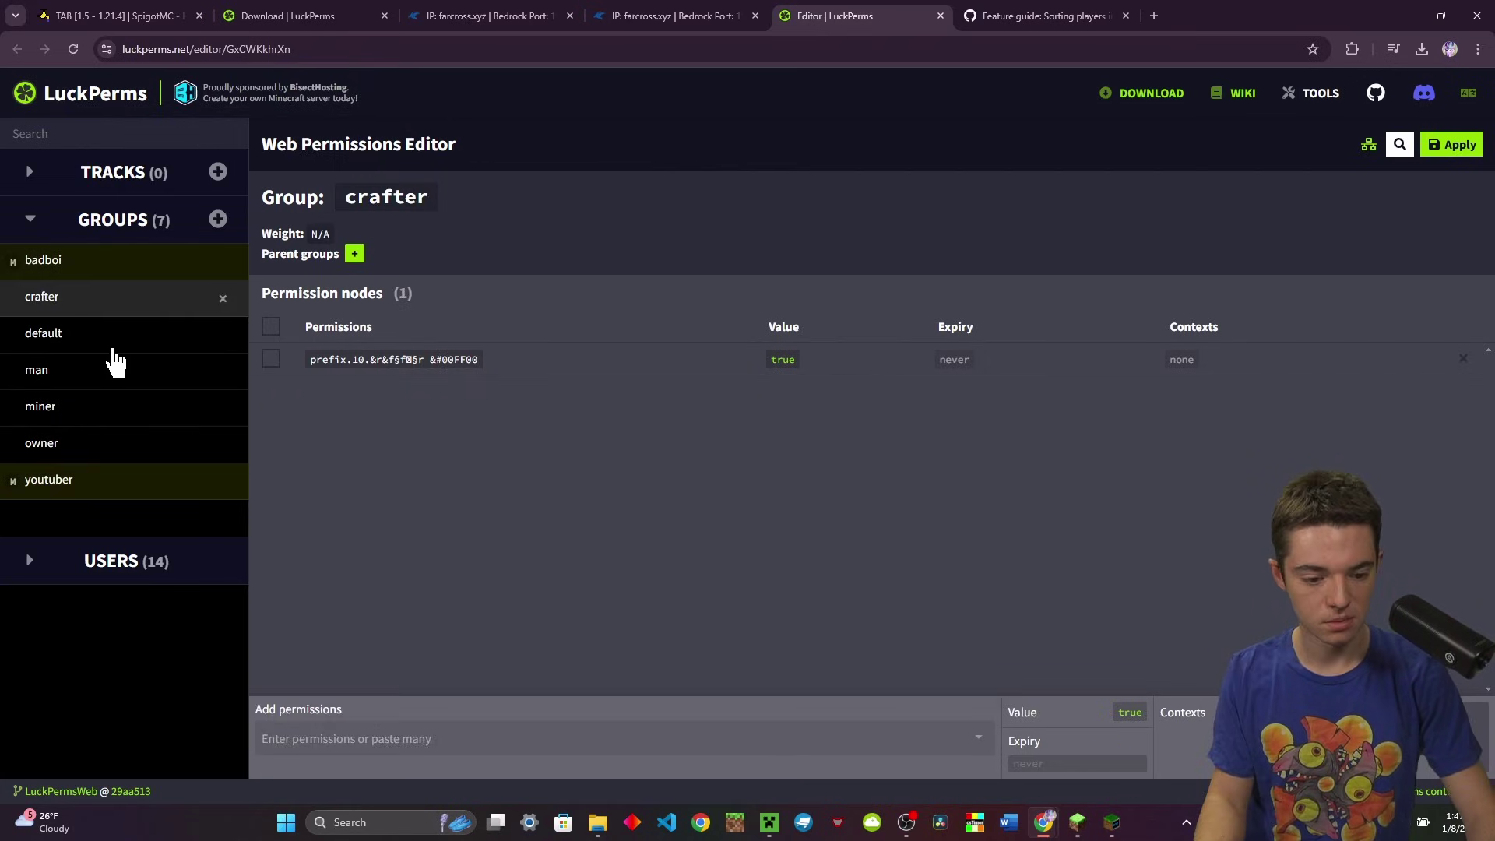
Step: Add tab.group.crafter, tab.group.man, tab.group.miner and tab.group.default to their matching groups
{"action": "left_click", "coordinate": [418, 738]}
{"action": "type", "text": "tab.group.crafter"}
{"action": "key", "text": "Return"}
{"action": "key", "text": "Return"}
{"action": "left_click", "coordinate": [37, 370]}
{"action": "type", "text": "tab.group.man"}
{"action": "key", "text": "Return"}
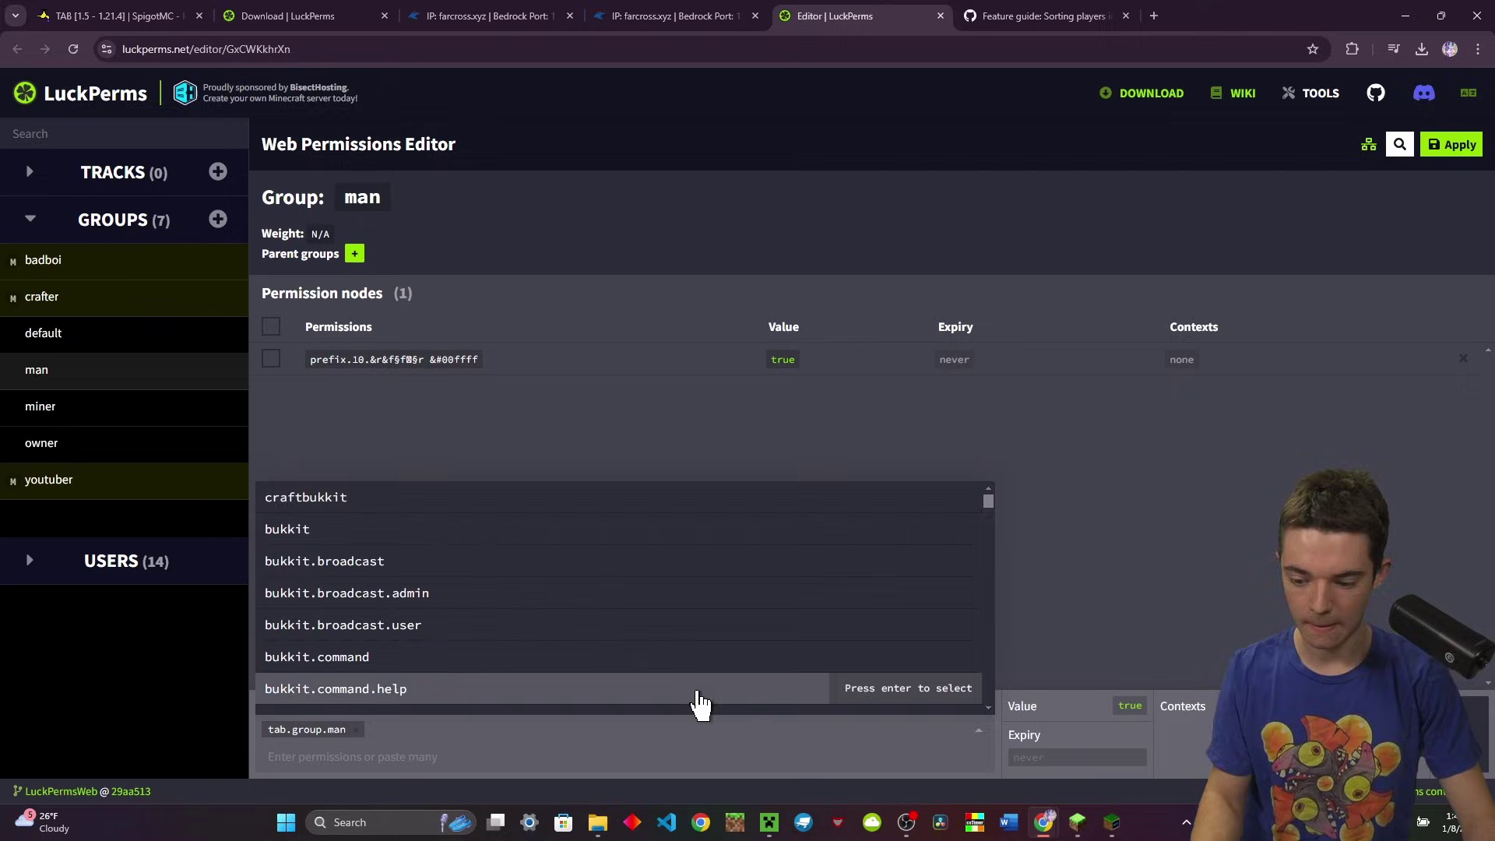
{"action": "key", "text": "Return"}
{"action": "left_click", "coordinate": [39, 405]}
{"action": "left_click", "coordinate": [397, 737]}
{"action": "type", "text": "tab.group.miner"}
{"action": "key", "text": "Return"}
{"action": "key", "text": "Return"}
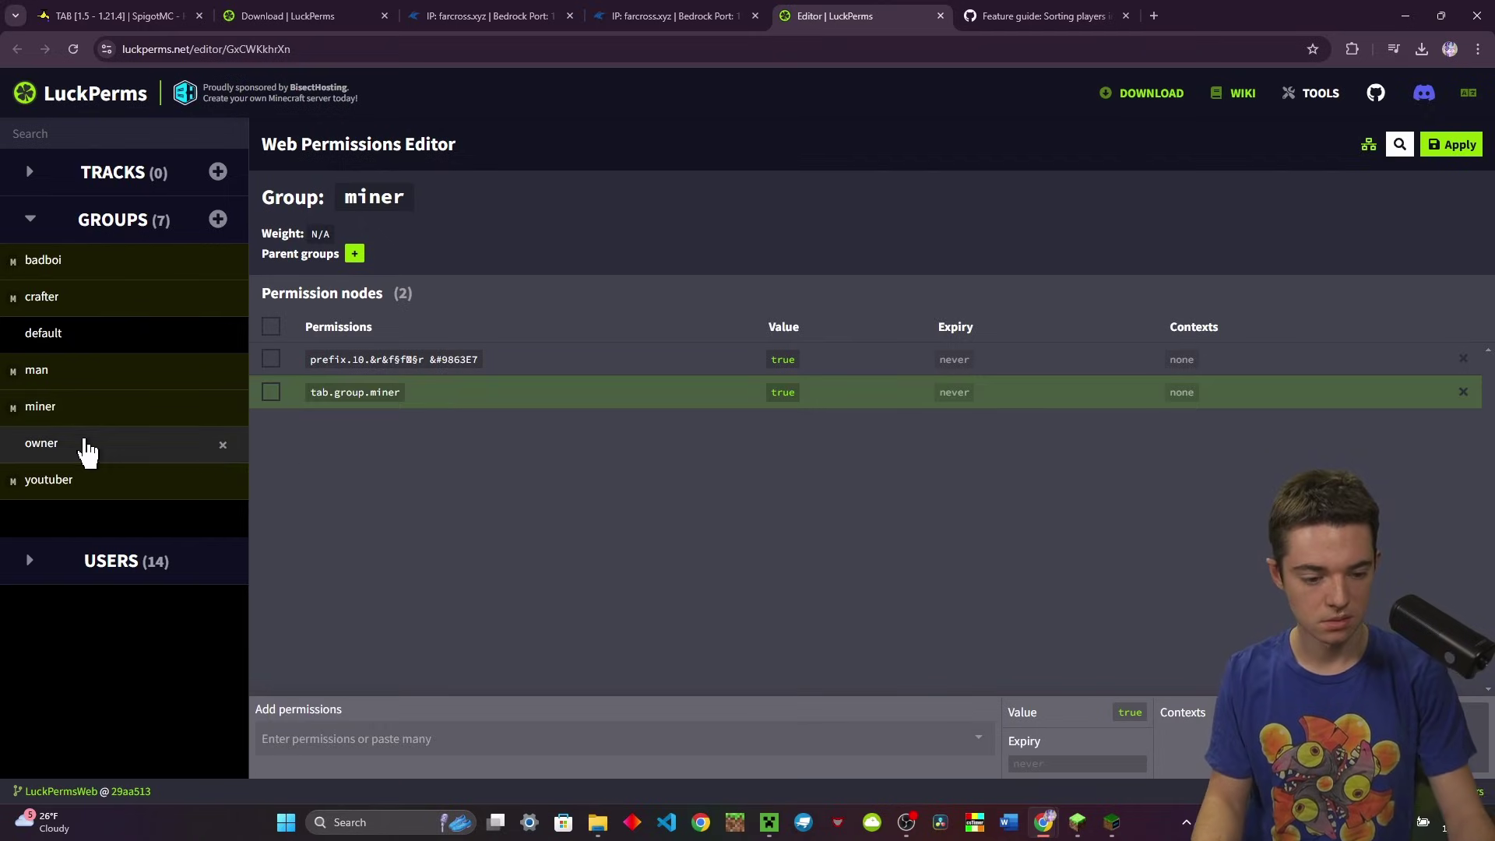
{"action": "left_click", "coordinate": [43, 333]}
{"action": "left_click", "coordinate": [418, 736]}
{"action": "type", "text": "tab.group.default"}
{"action": "key", "text": "Return"}
{"action": "key", "text": "Return"}
{"action": "left_click", "coordinate": [40, 442]}
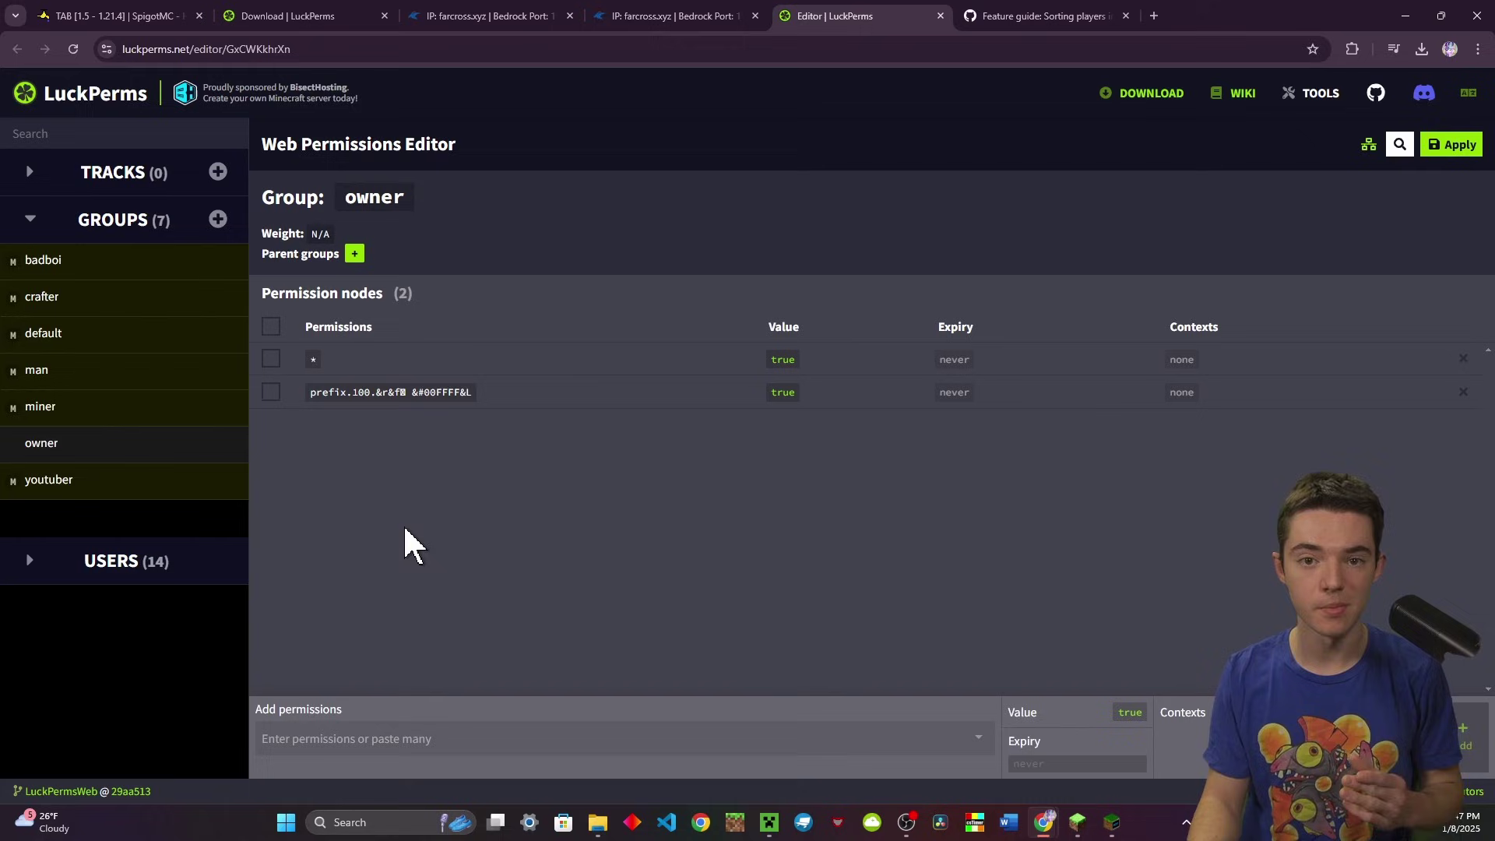
Step: Give the owner group tab.group.owner, plus tab.group.* with its value set to false
{"action": "left_click", "coordinate": [351, 737]}
{"action": "type", "text": "t"}
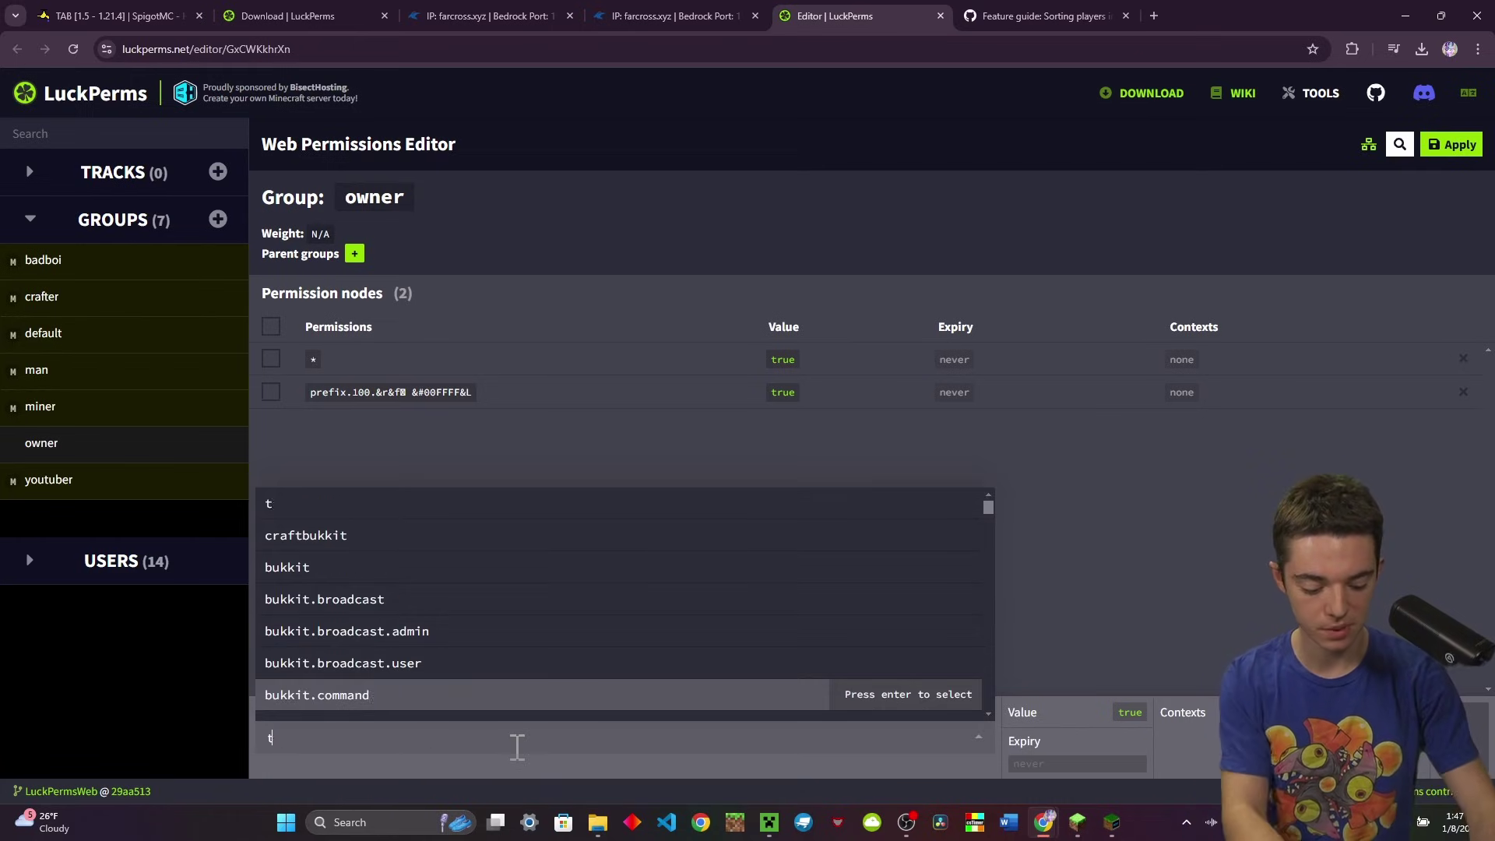
{"action": "type", "text": "ab.group."}
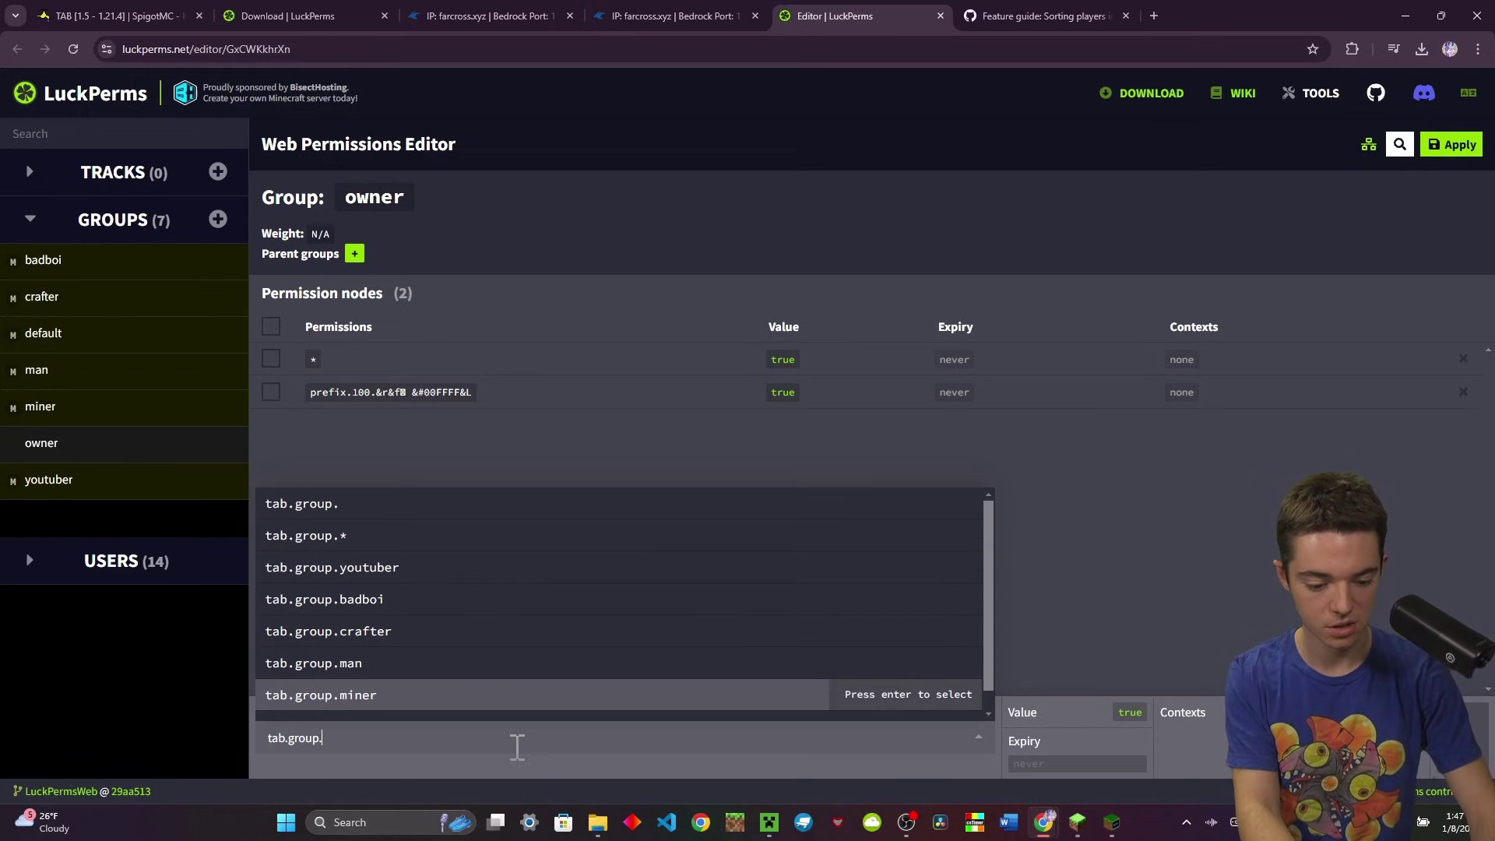
{"action": "type", "text": "owner"}
{"action": "key", "text": "Return"}
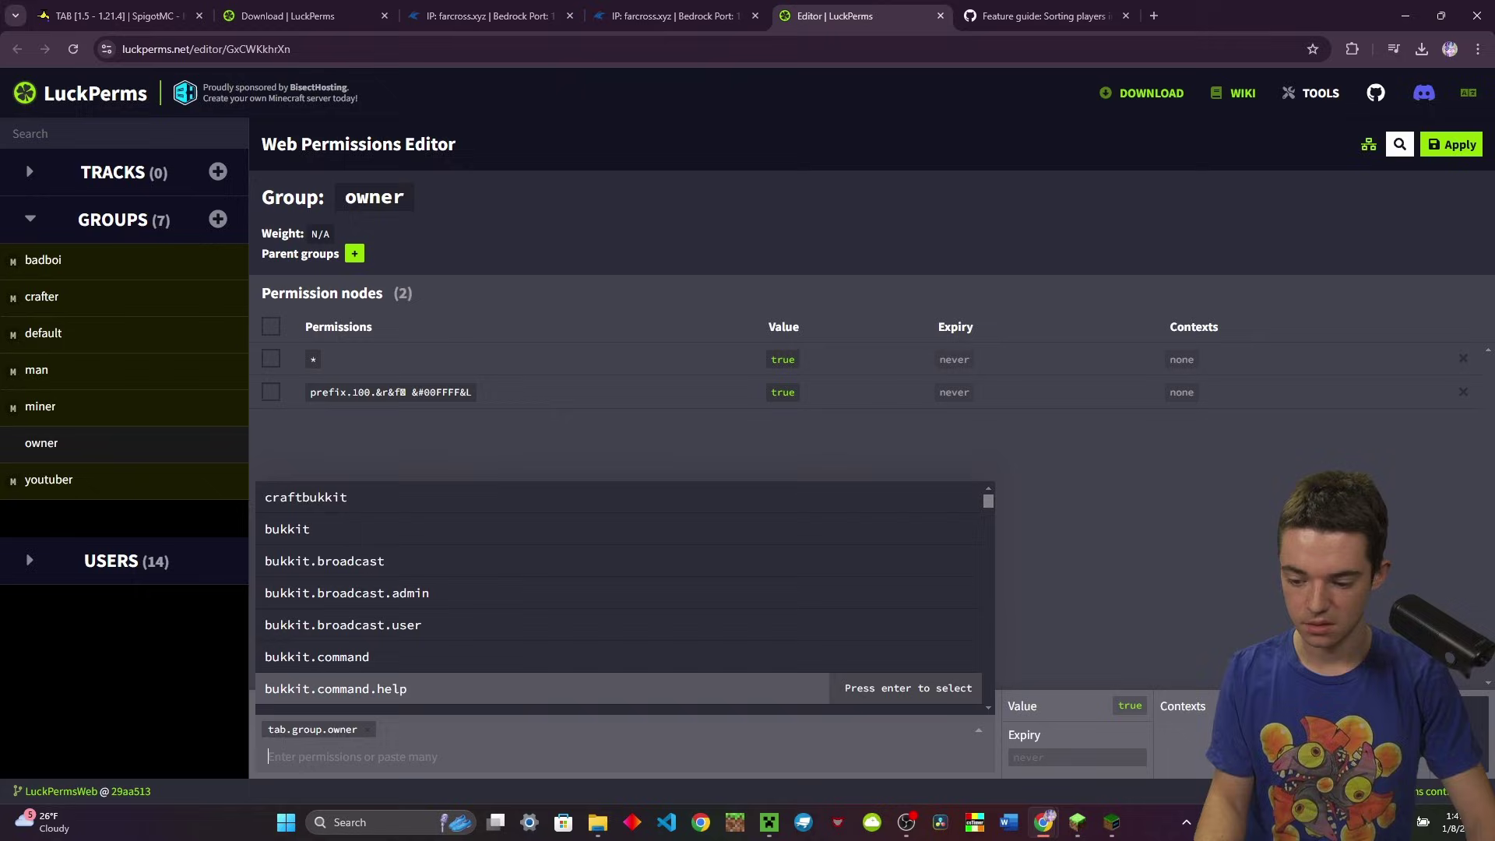
{"action": "key", "text": "Return"}
{"action": "left_click", "coordinate": [554, 754]}
{"action": "type", "text": "ta"}
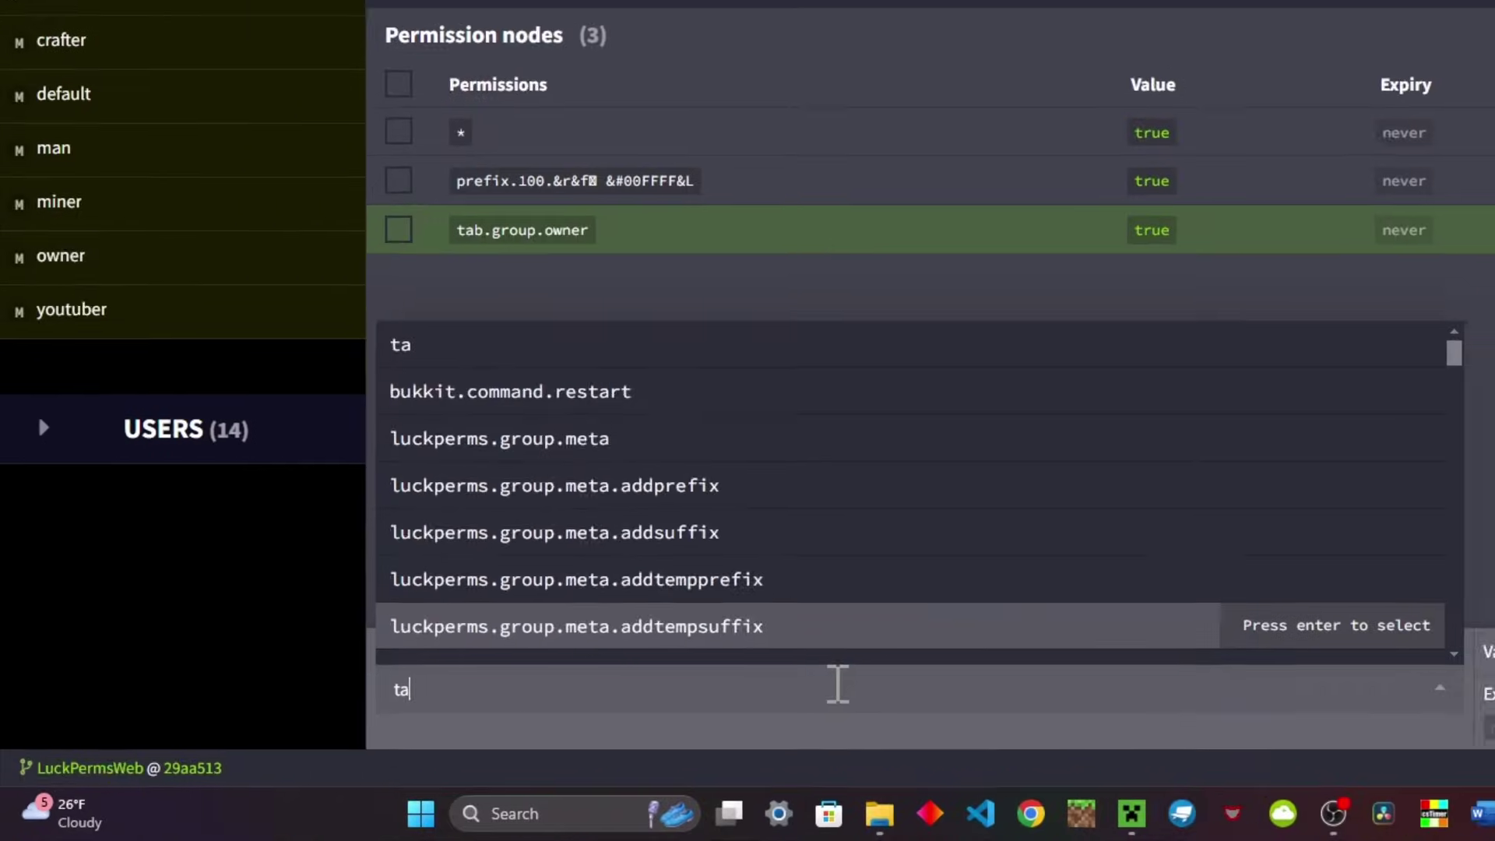
{"action": "type", "text": "b.group"}
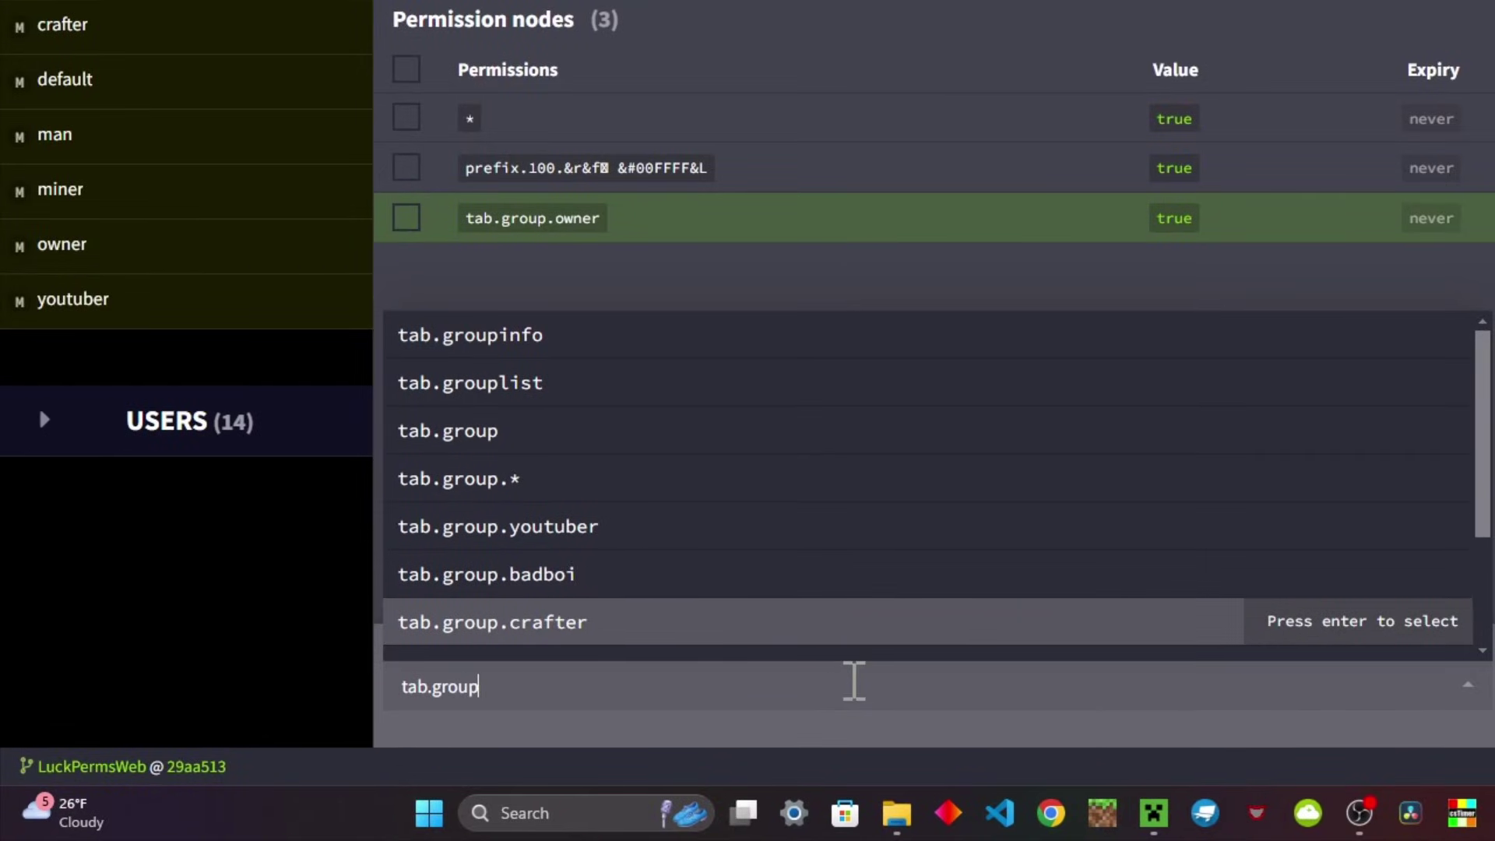
{"action": "type", "text": ".*"}
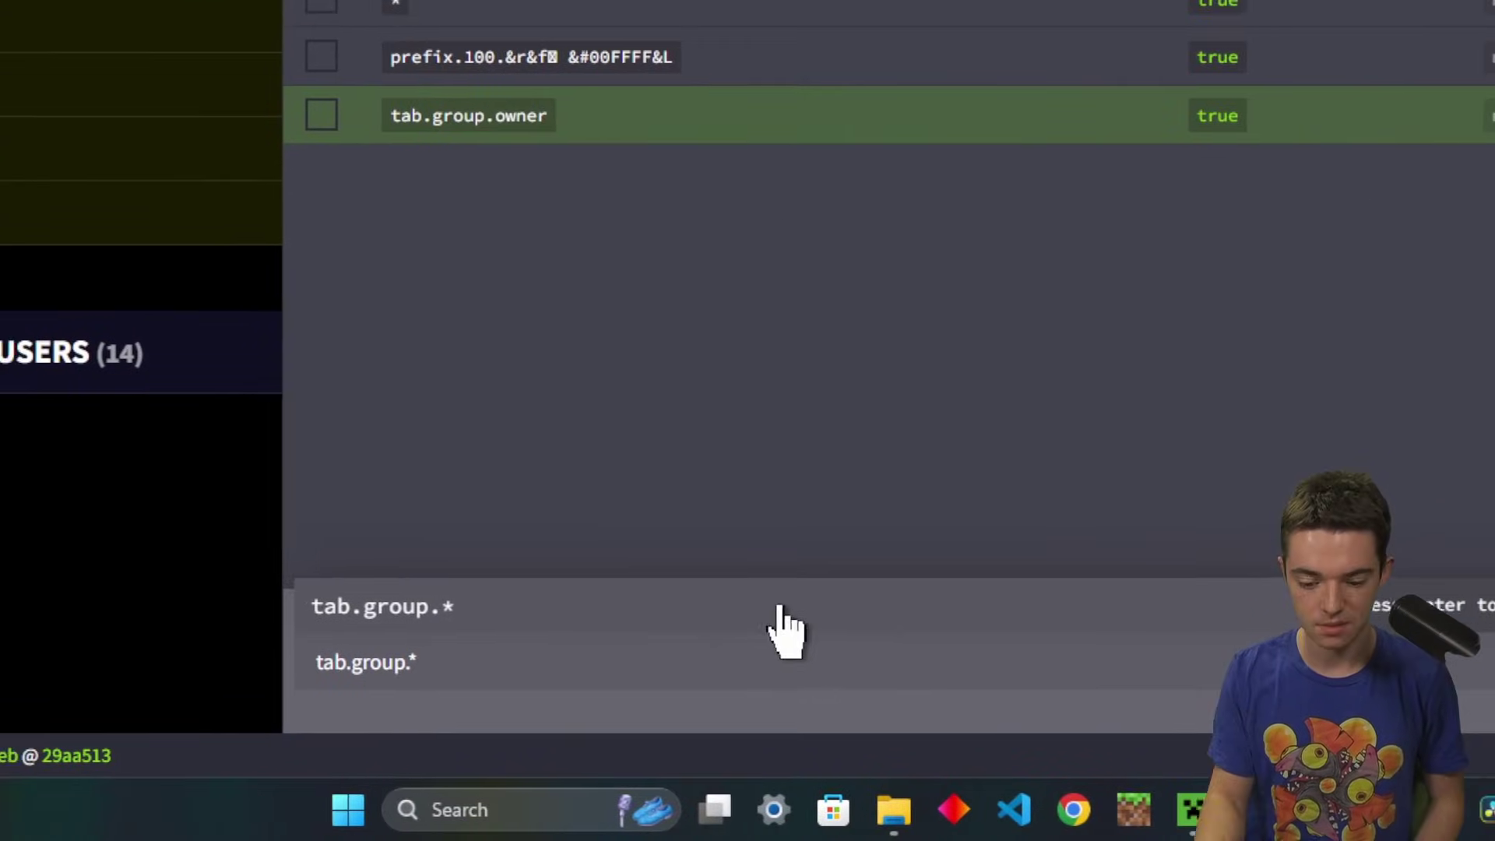
{"action": "left_click", "coordinate": [789, 629]}
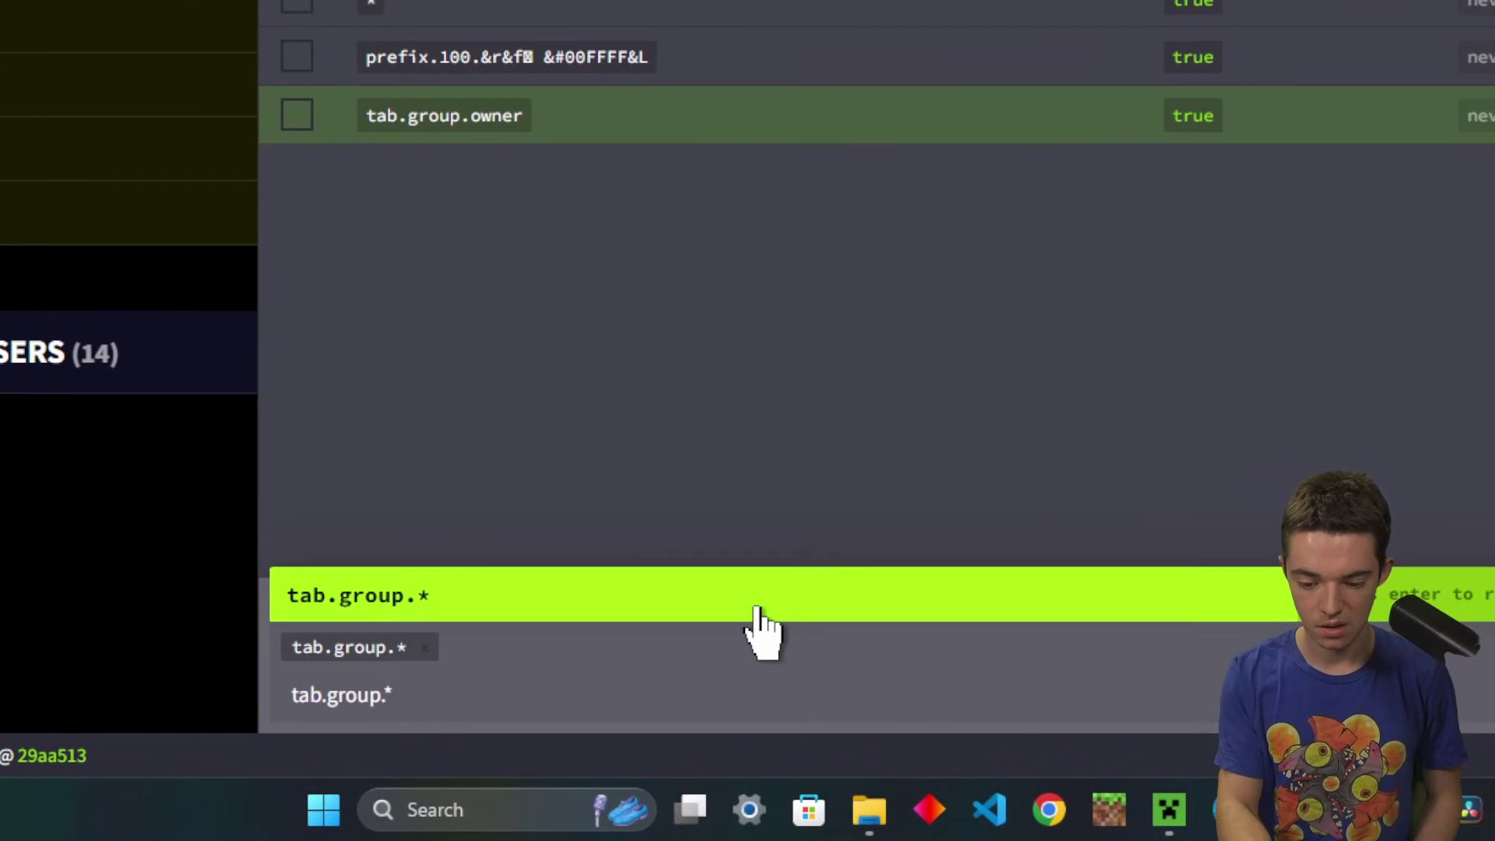
{"action": "left_click", "coordinate": [924, 619]}
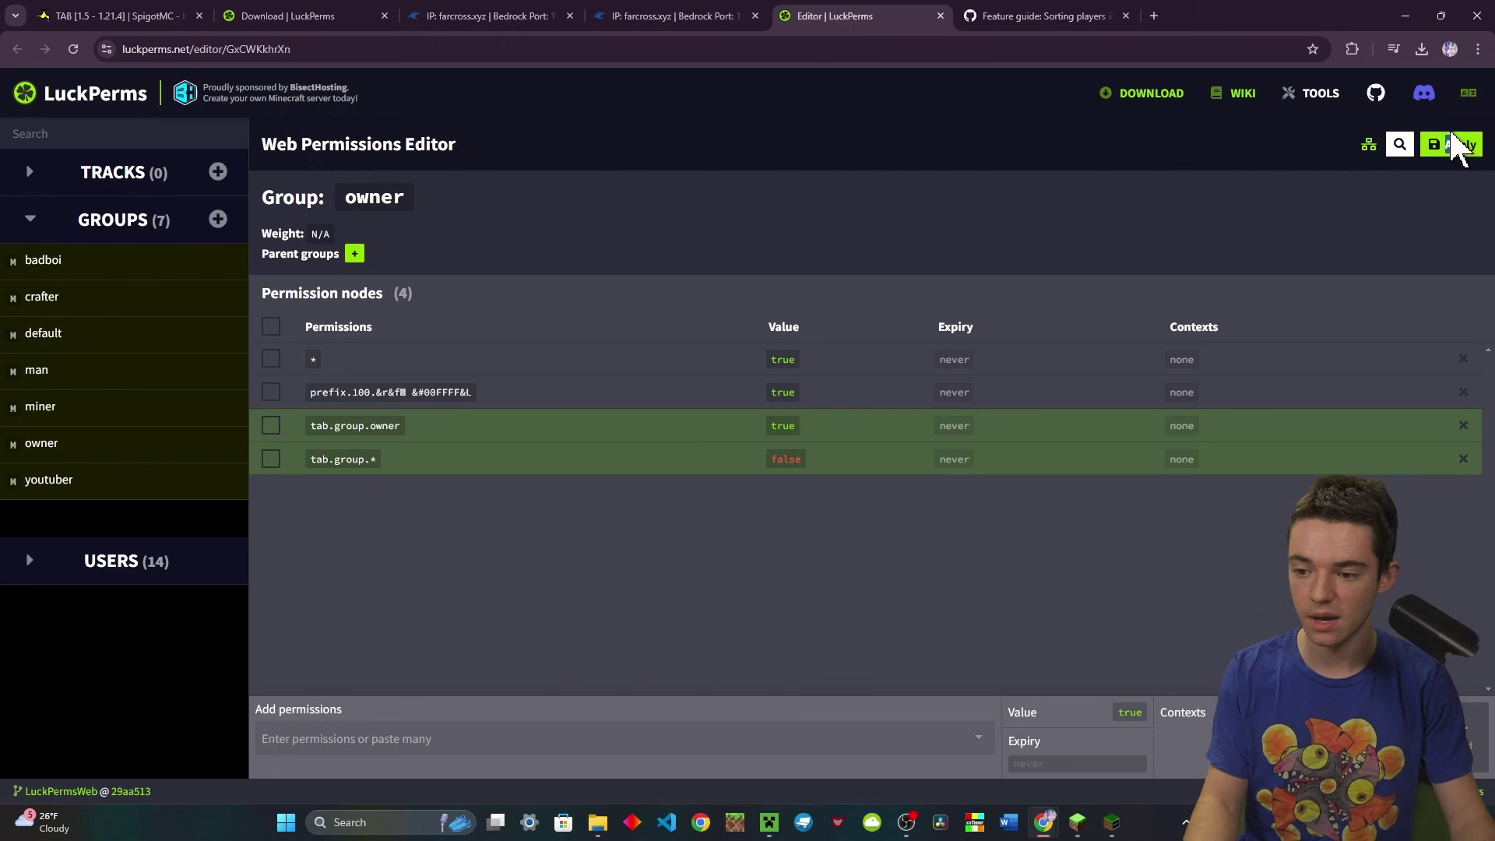
Step: Apply the LuckPerms changes, run /tab reload in Minecraft, and view the player list
{"action": "left_click", "coordinate": [1461, 145]}
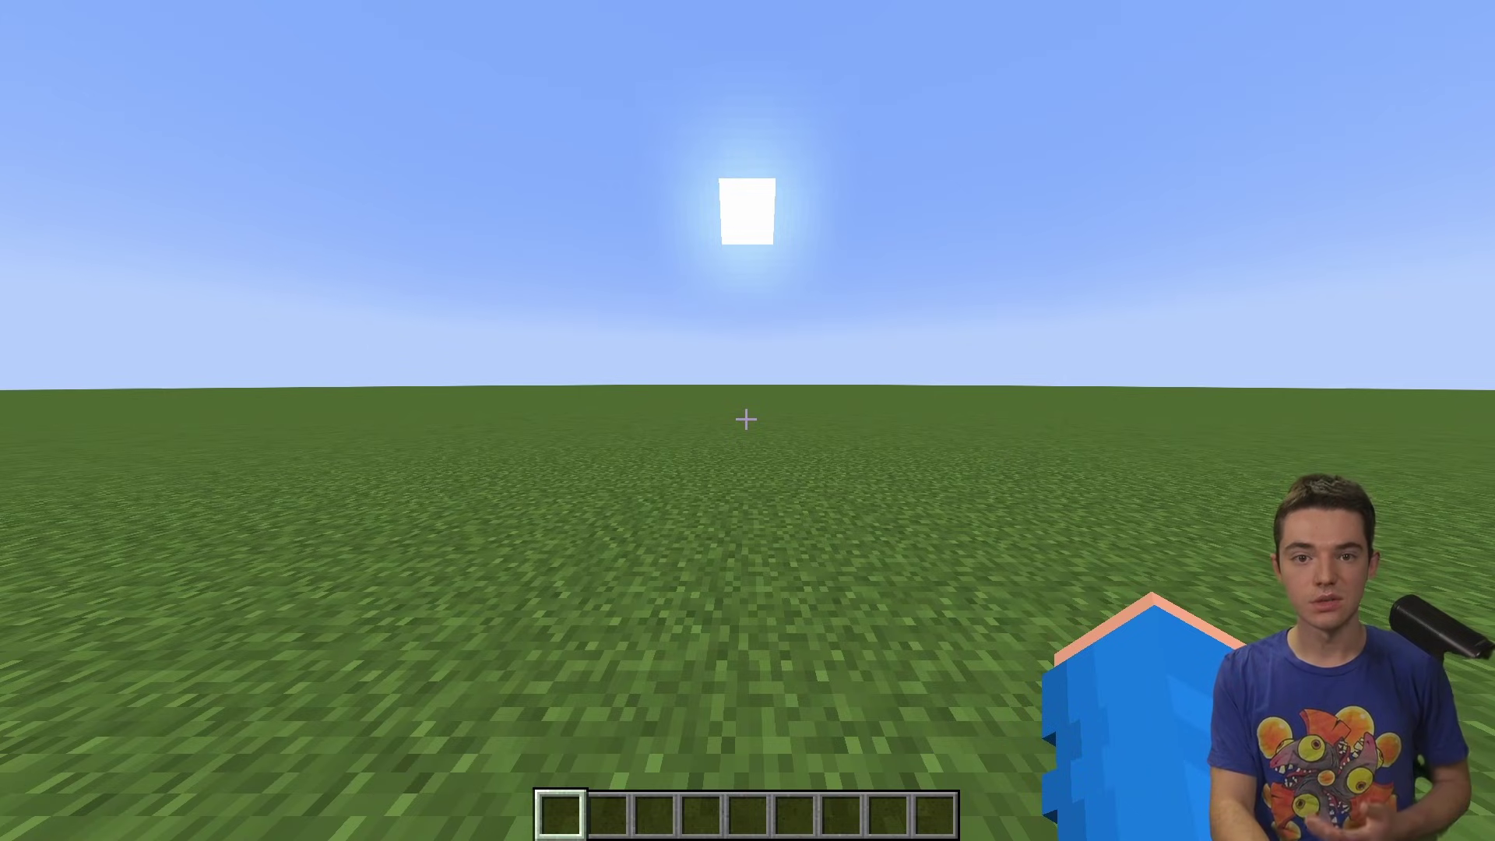
{"action": "key", "text": "slash"}
{"action": "type", "text": "tab "}
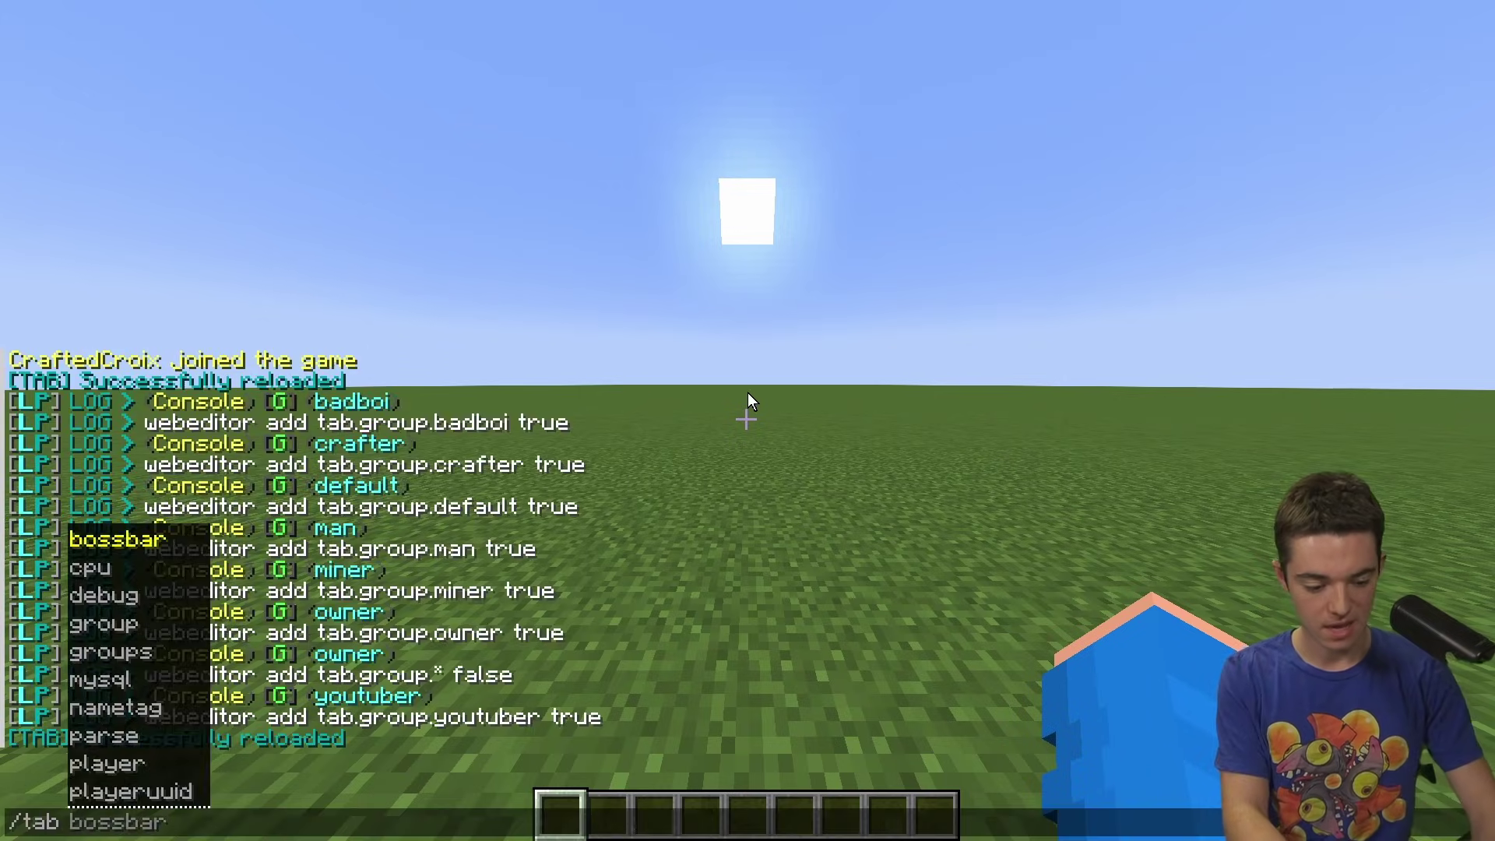
{"action": "type", "text": "reload"}
{"action": "key", "text": "Return"}
{"action": "key", "text": "Tab"}
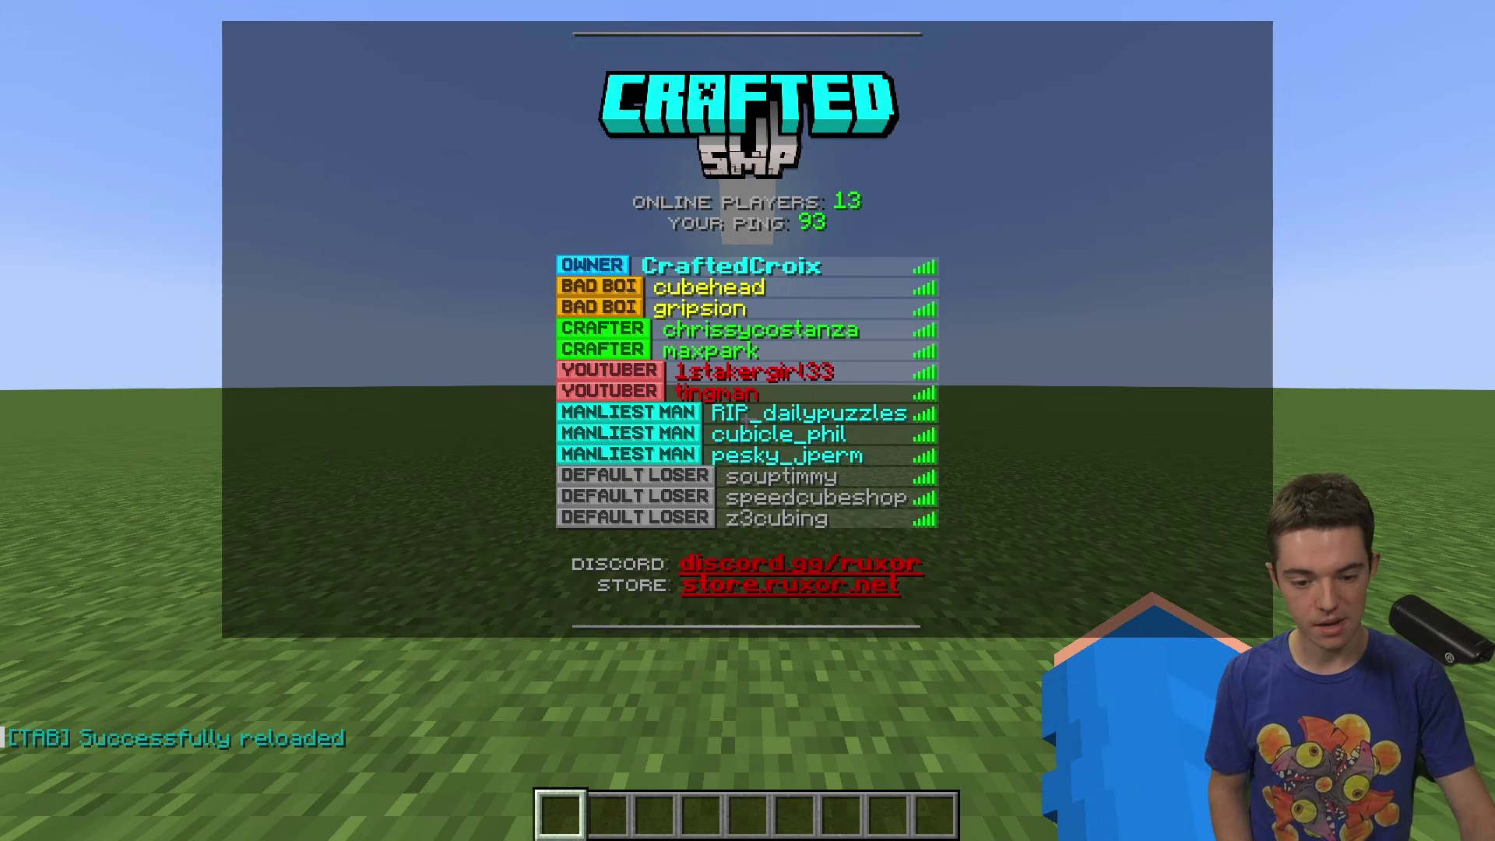